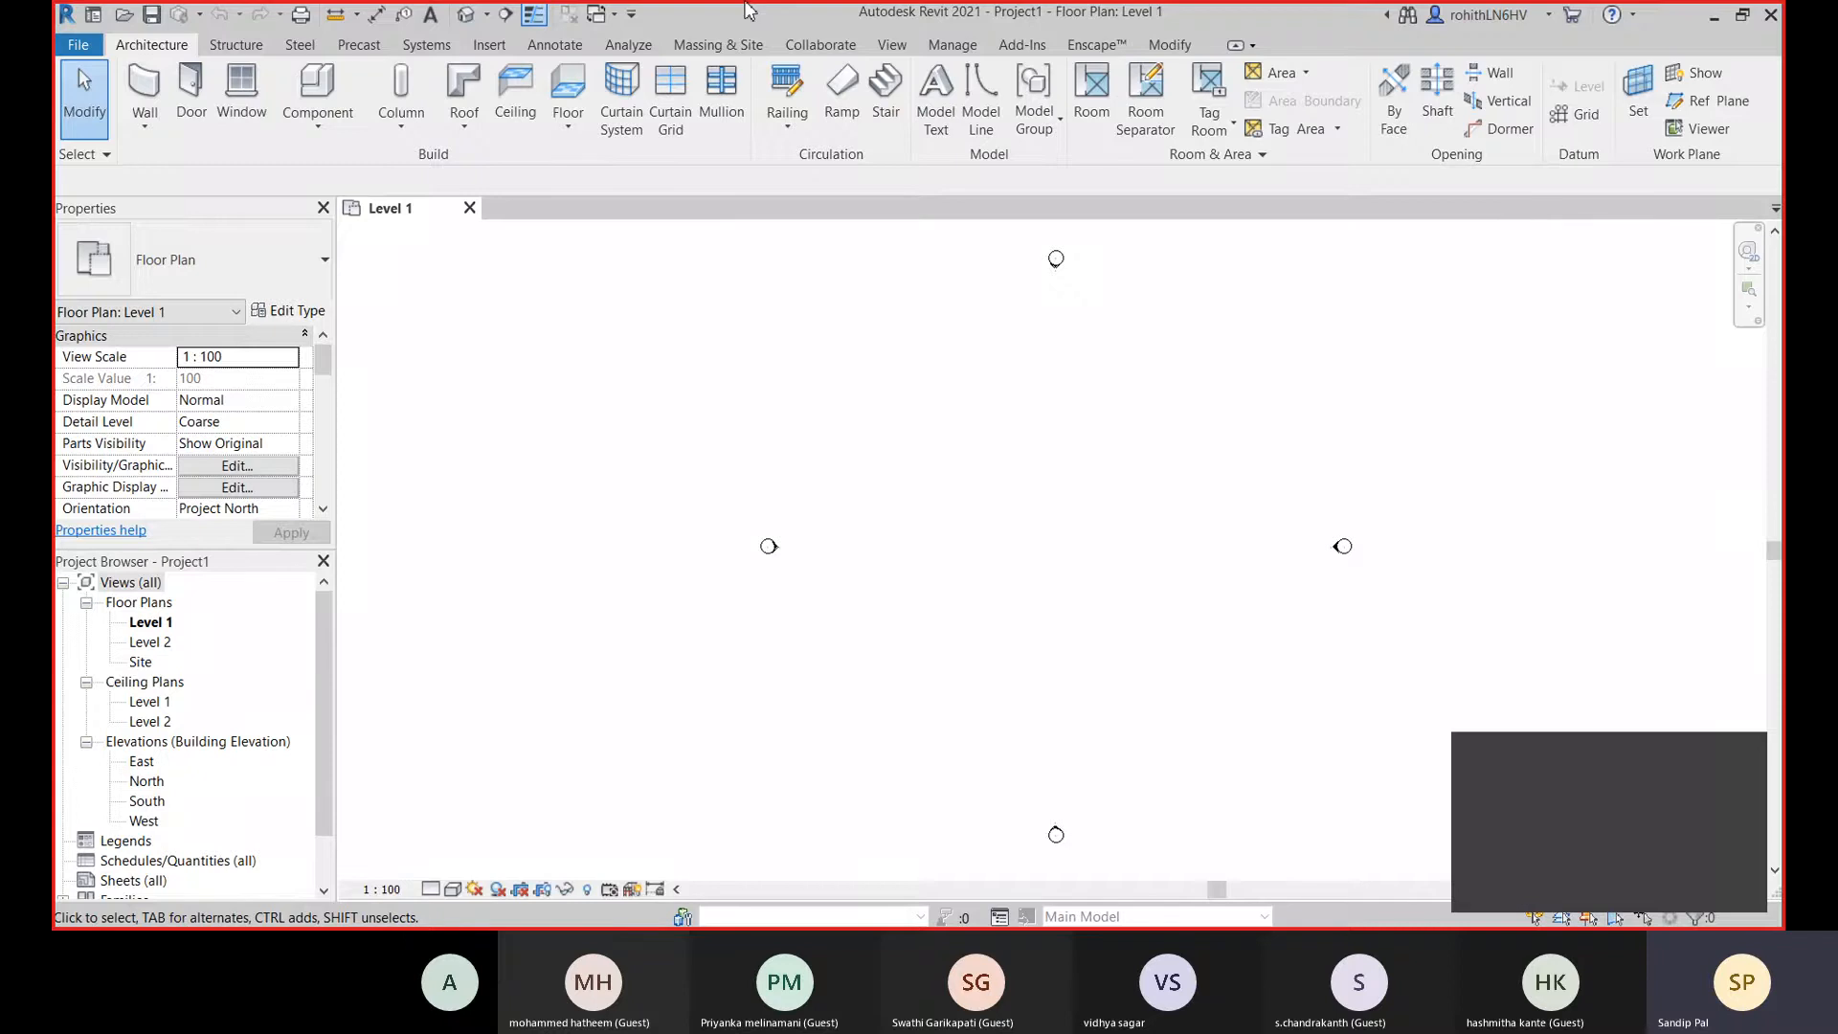
# Draw a closed rectangle of Generic - 200mm architectural walls on Level 1, about 17000 mm wide, between the elevation markers.
pyautogui.click(157, 131)
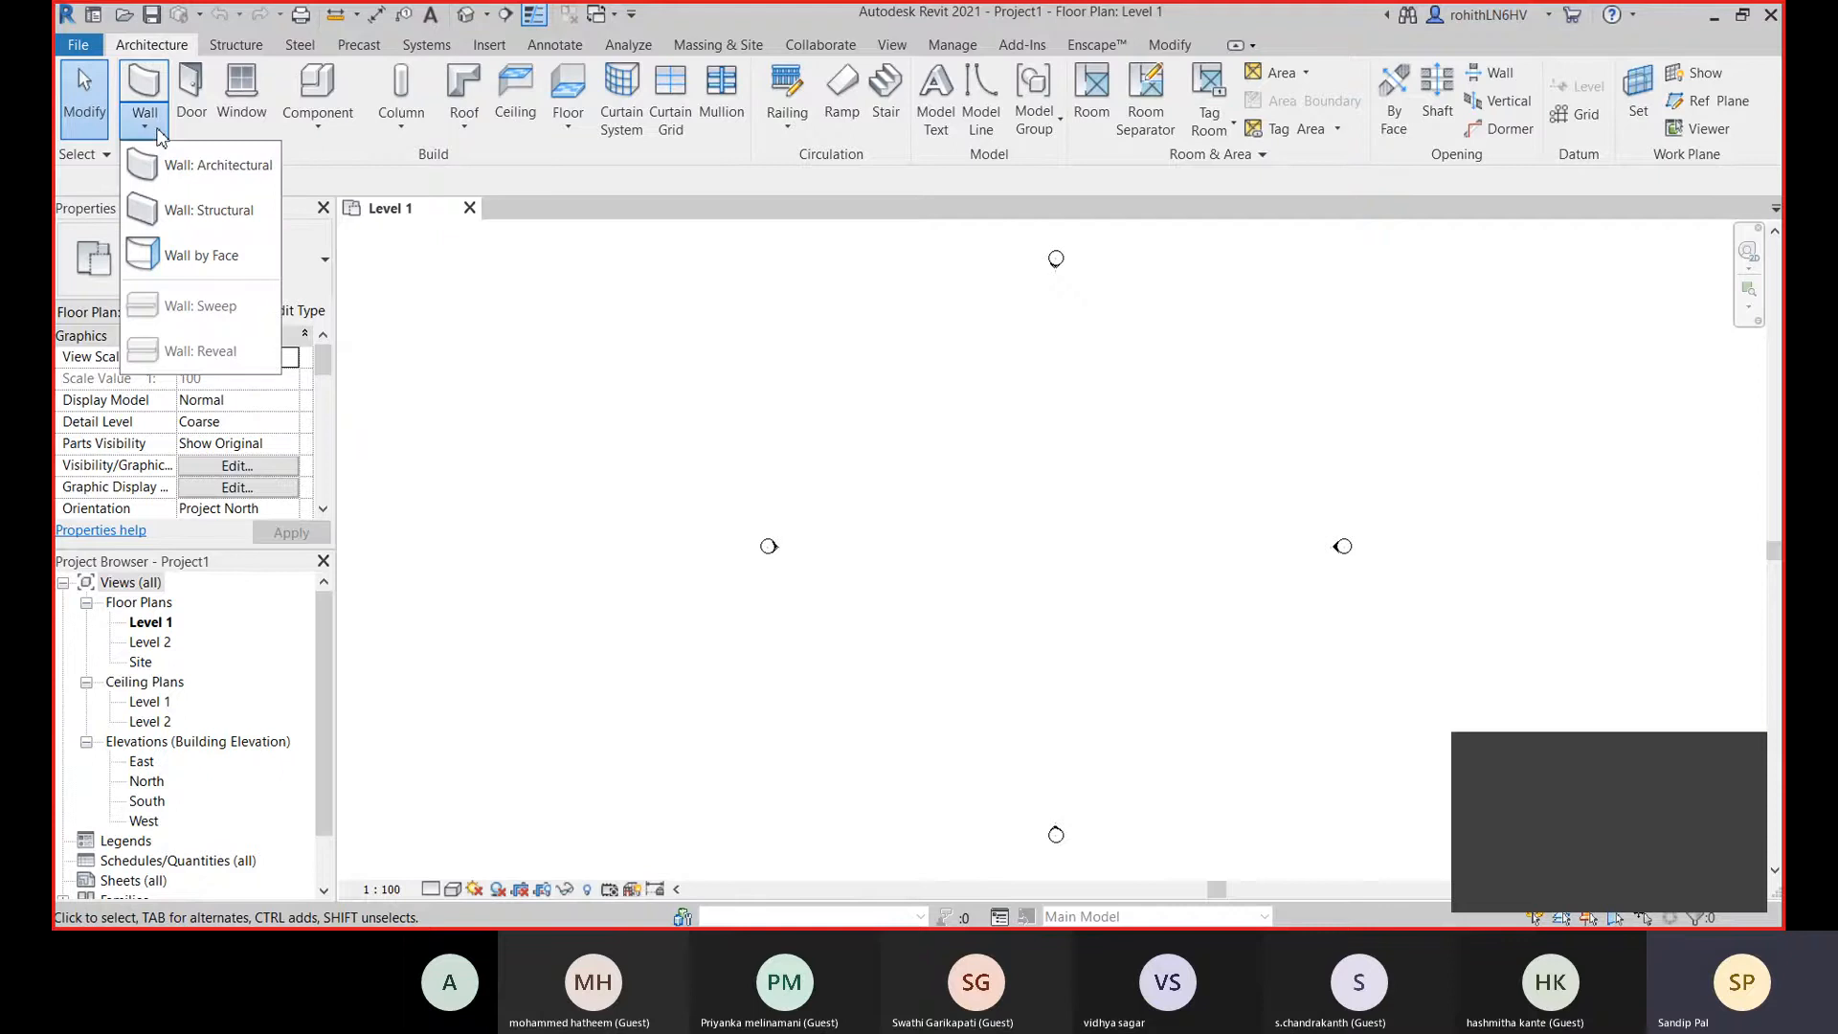
pyautogui.click(218, 165)
pyautogui.click(944, 464)
pyautogui.click(1139, 463)
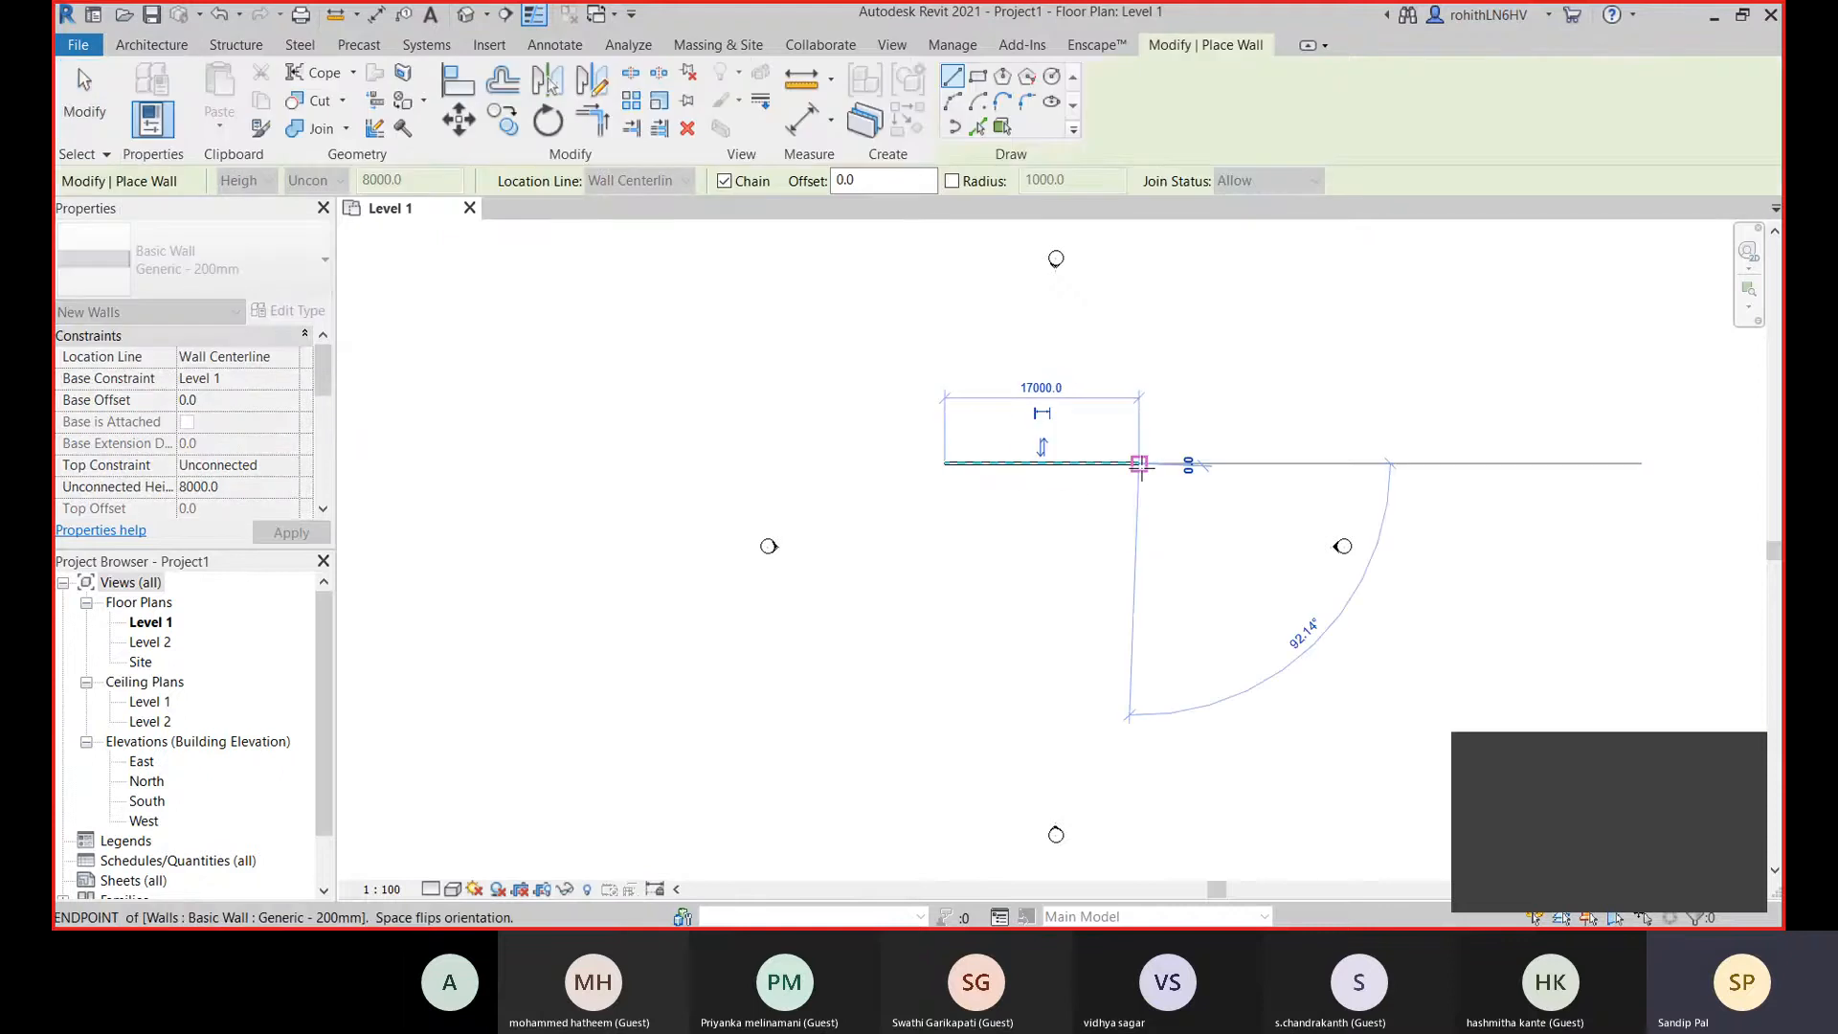
pyautogui.click(1146, 595)
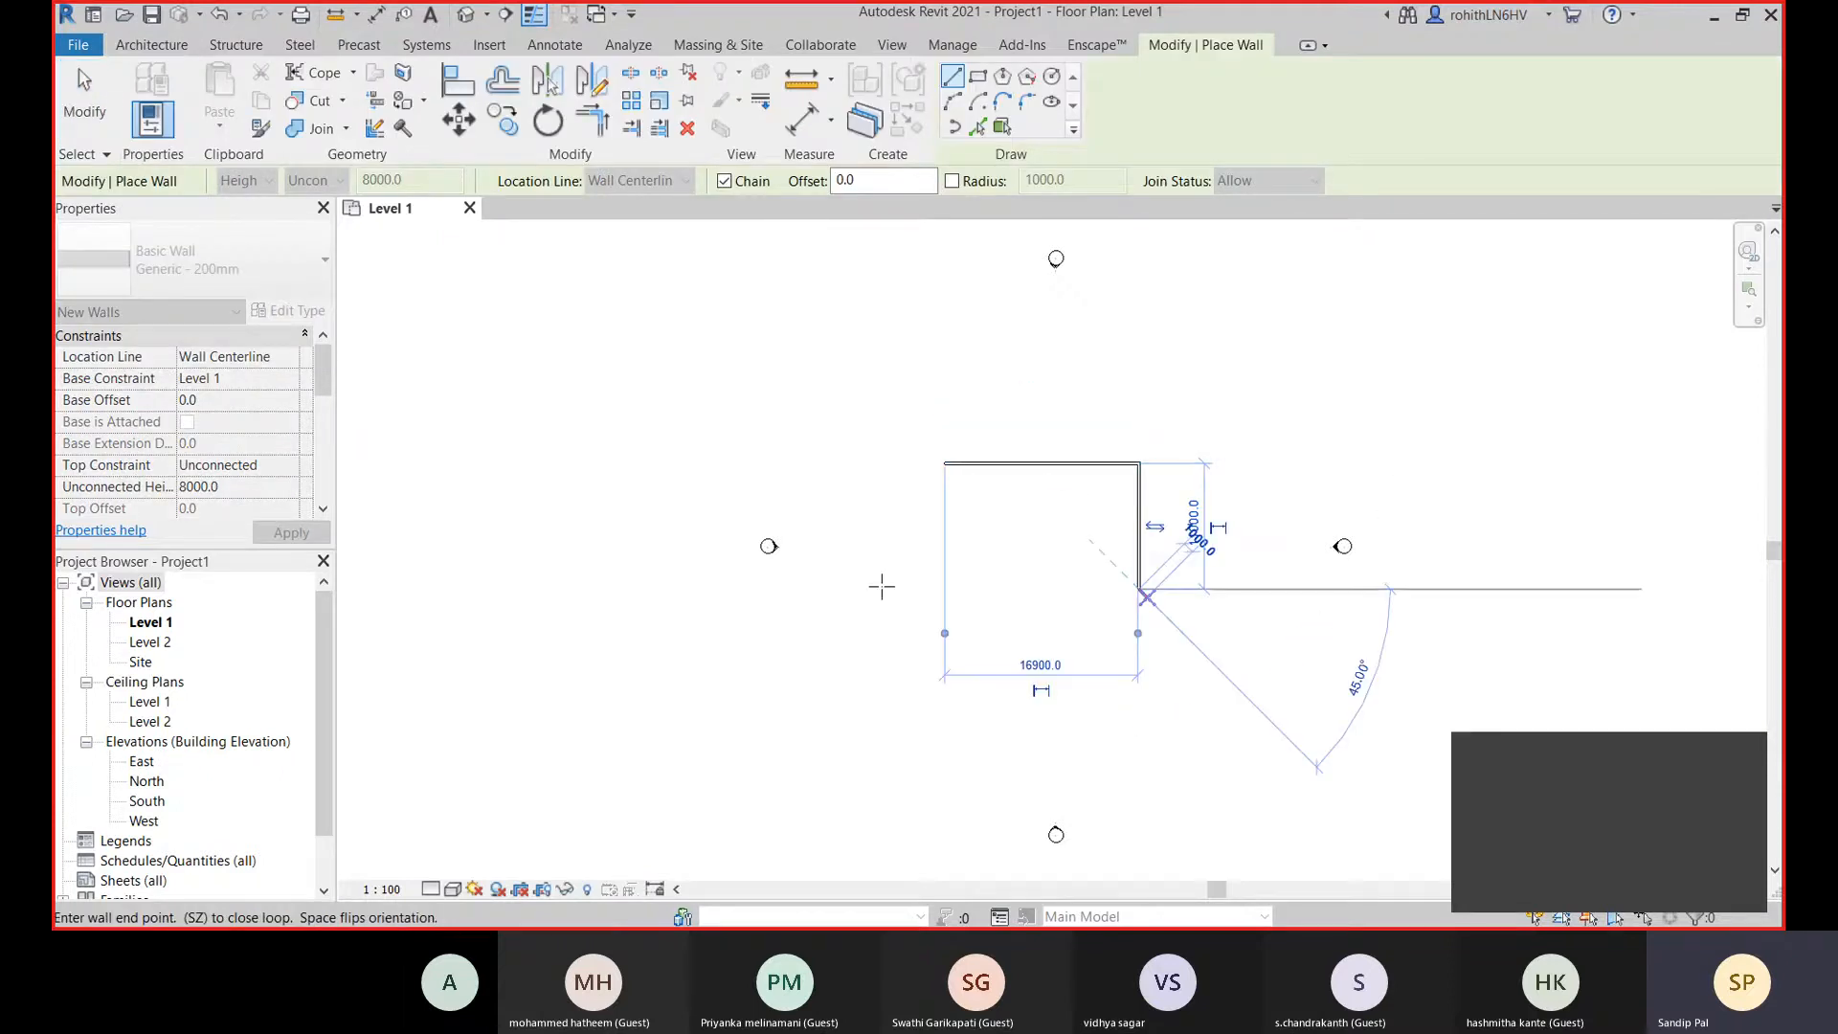
pyautogui.click(945, 589)
pyautogui.click(944, 463)
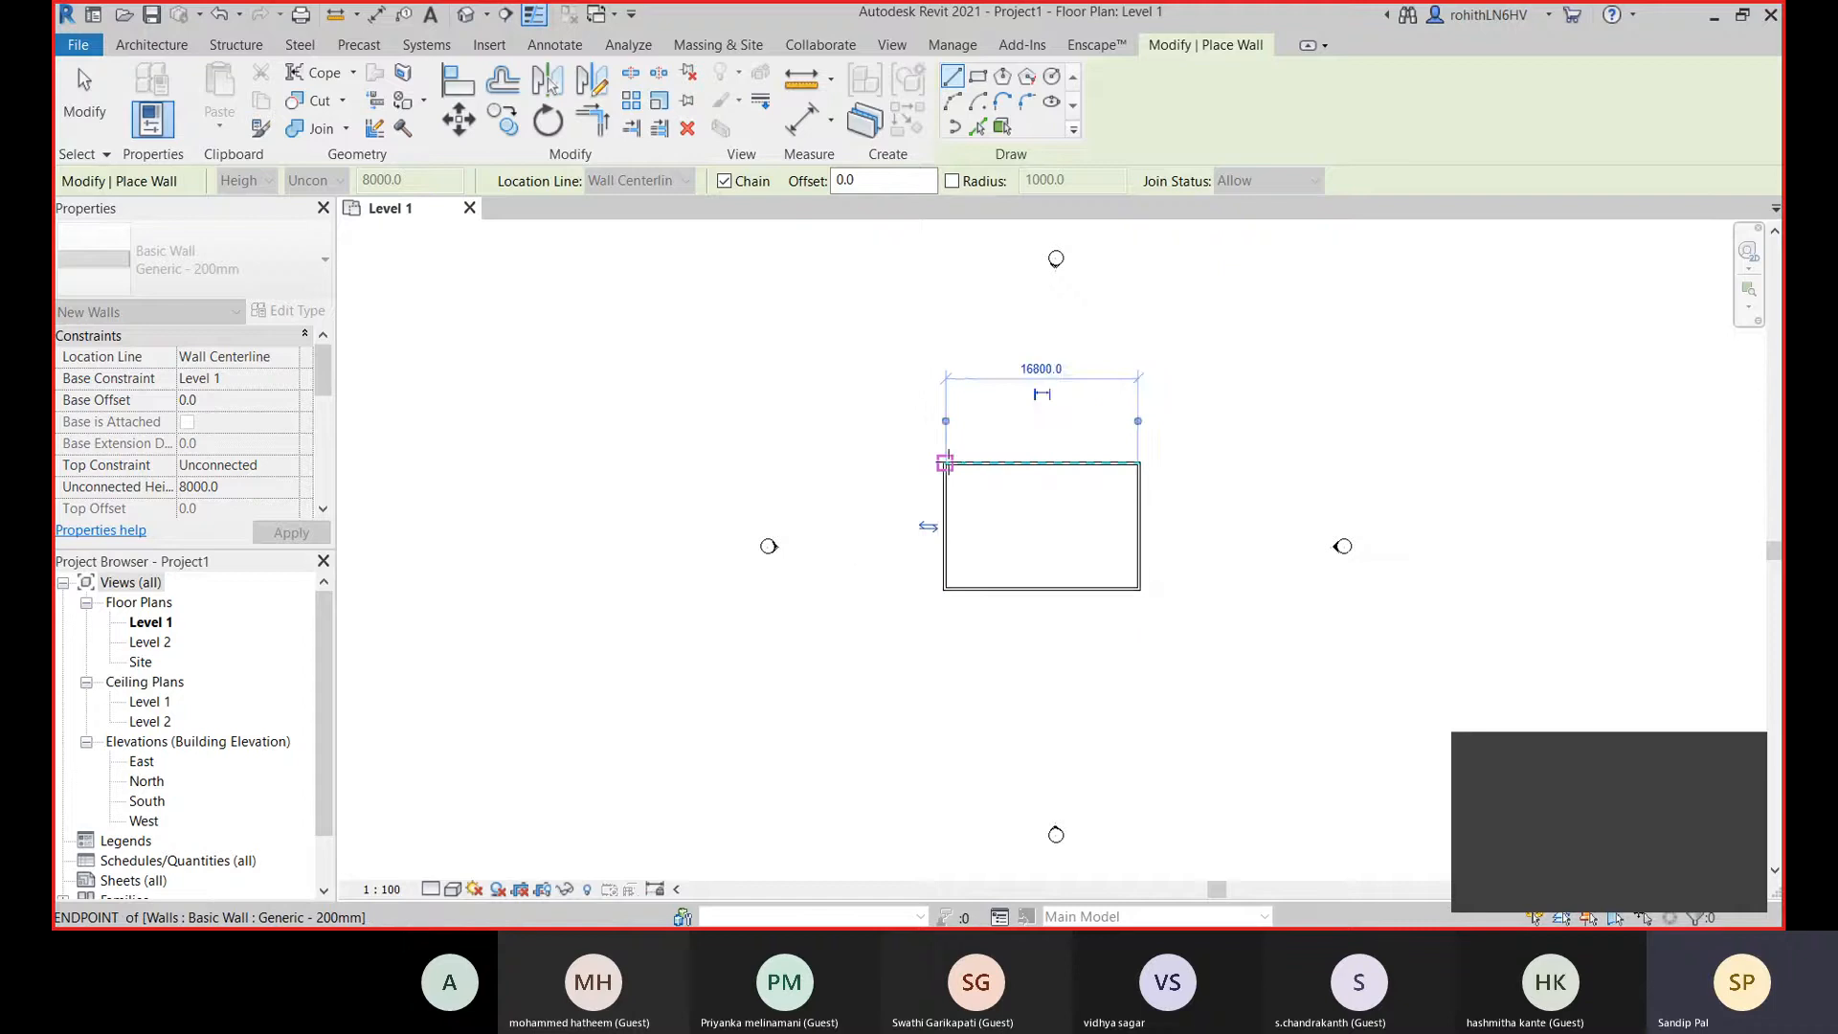
pyautogui.rightClick(945, 370)
pyautogui.click(950, 379)
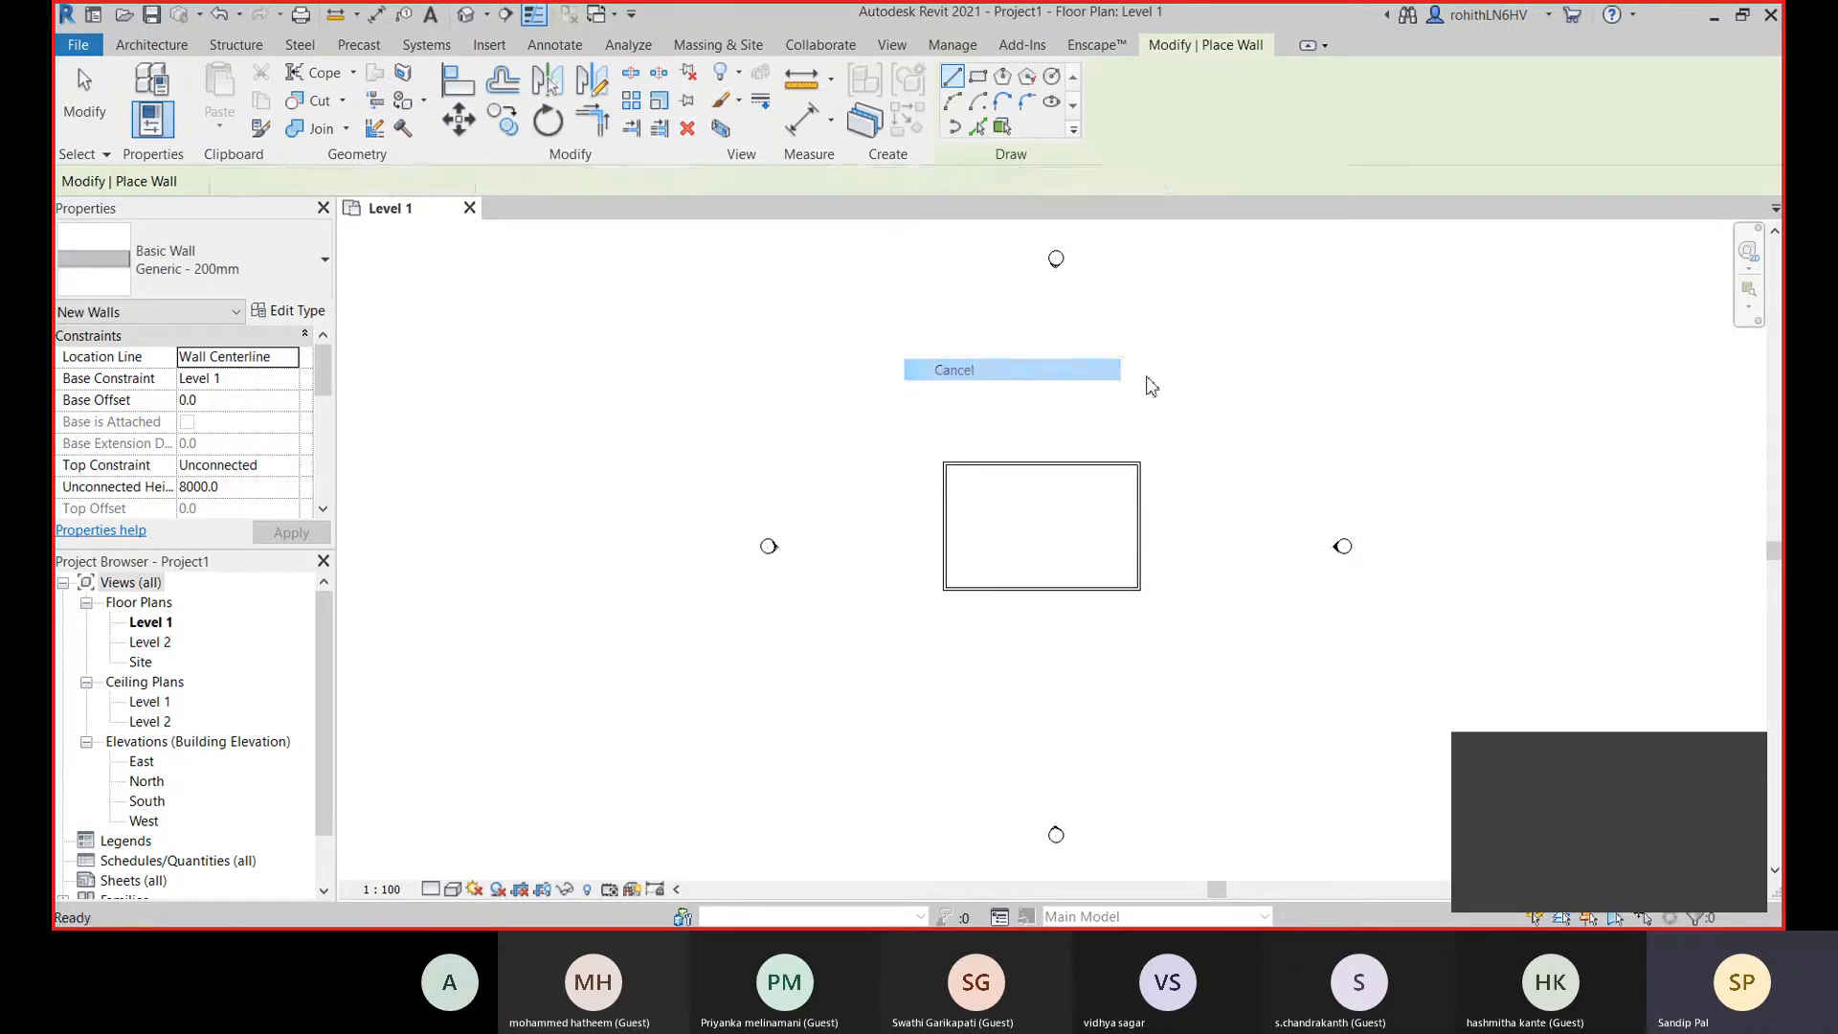
# Start a roof by footprint moved to Level 2, using the Basic Roof type Generic - 125mm.
pyautogui.click(464, 120)
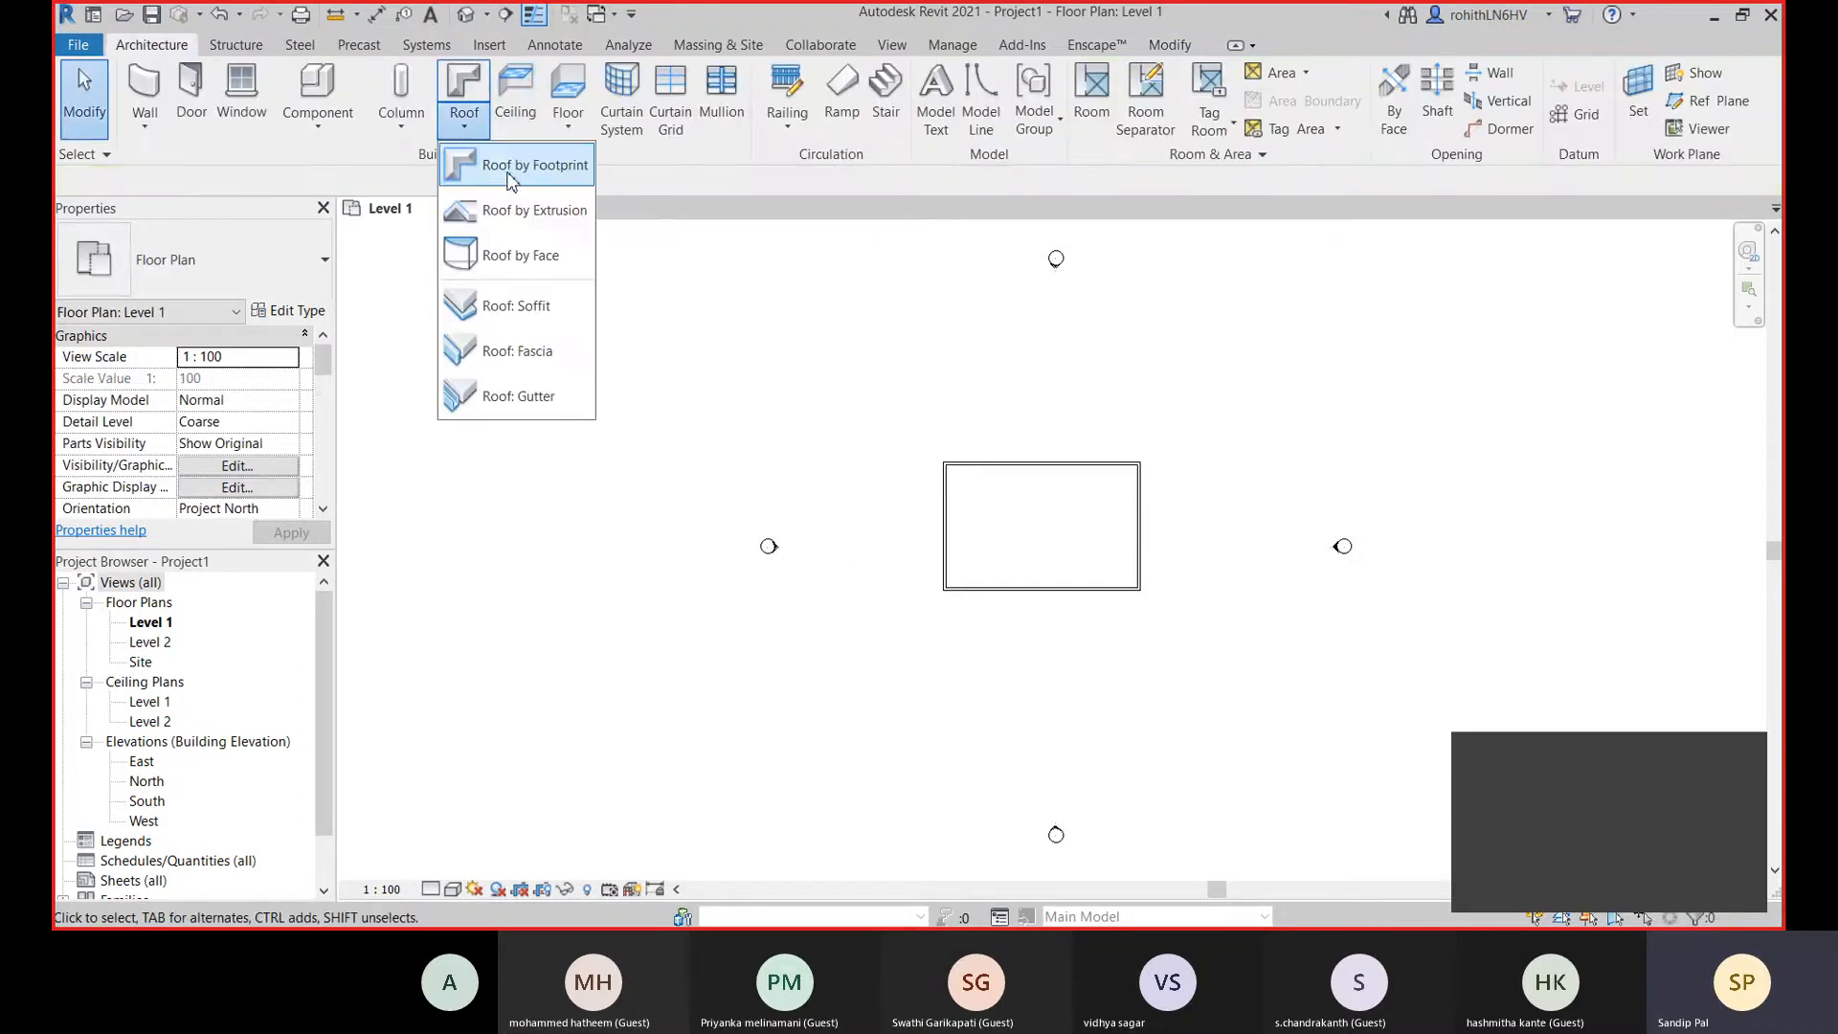
pyautogui.click(505, 169)
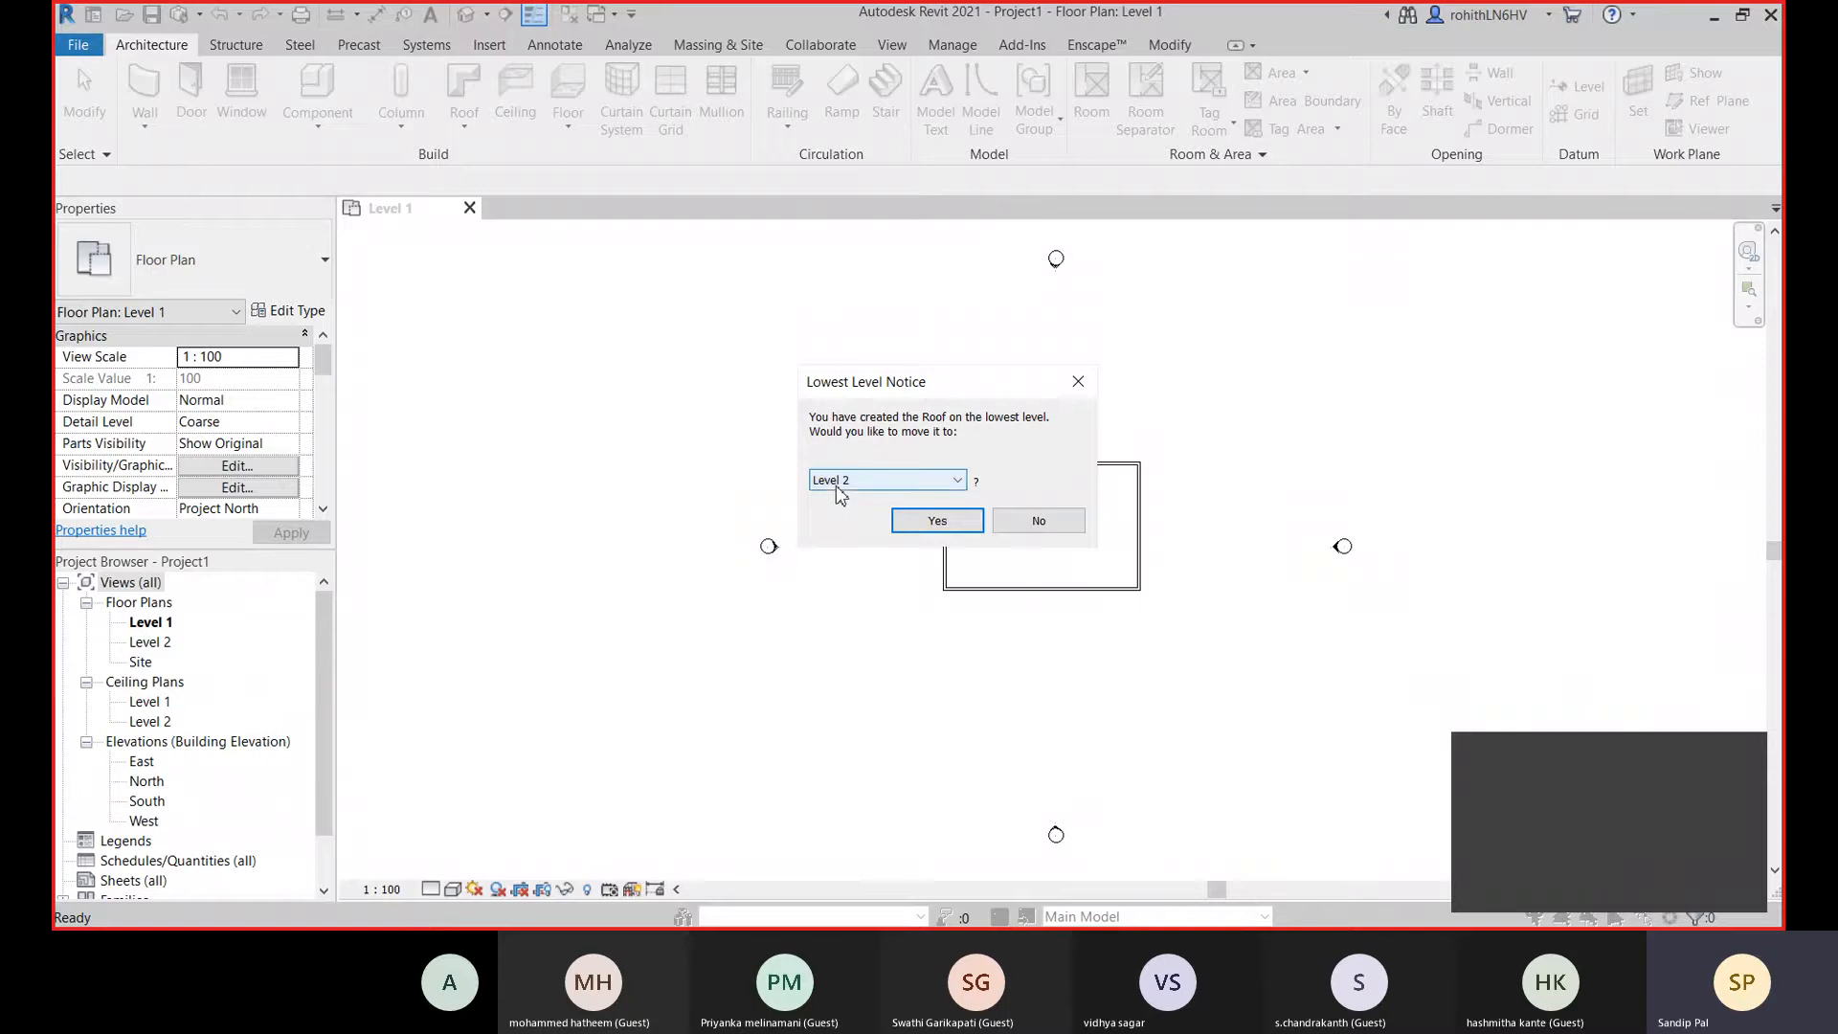
pyautogui.click(937, 523)
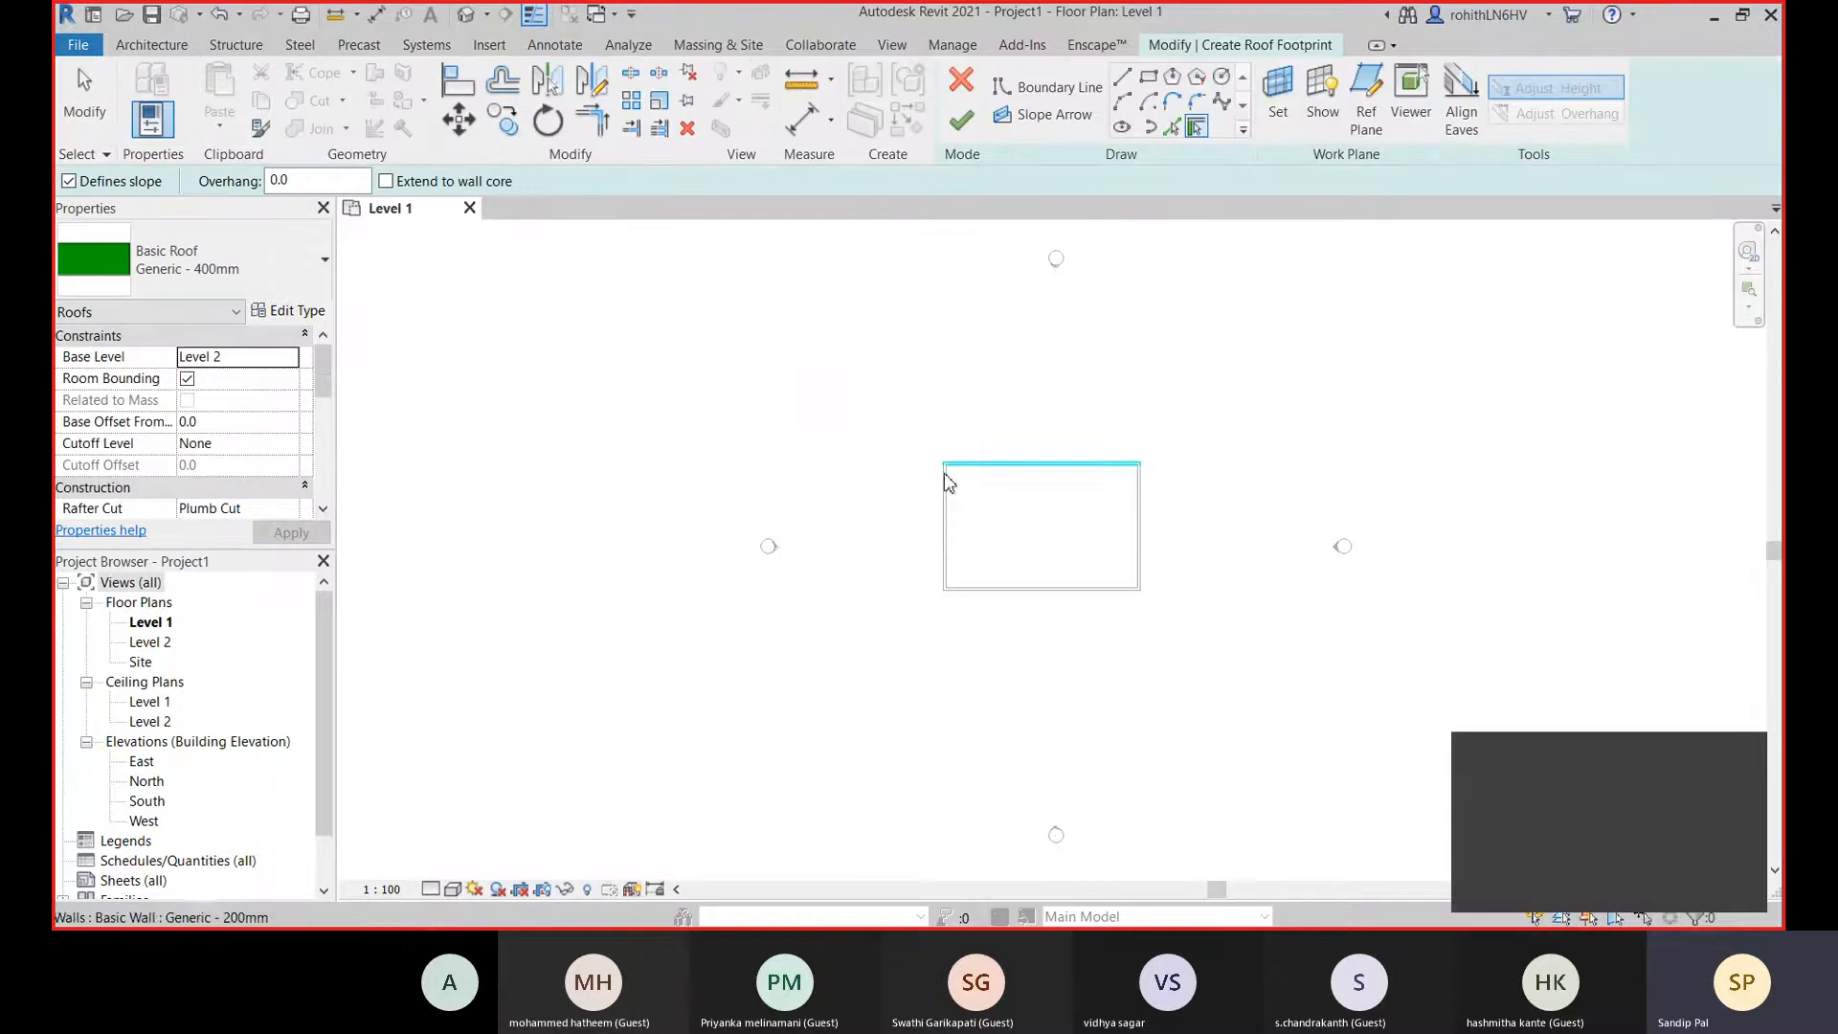
pyautogui.click(205, 268)
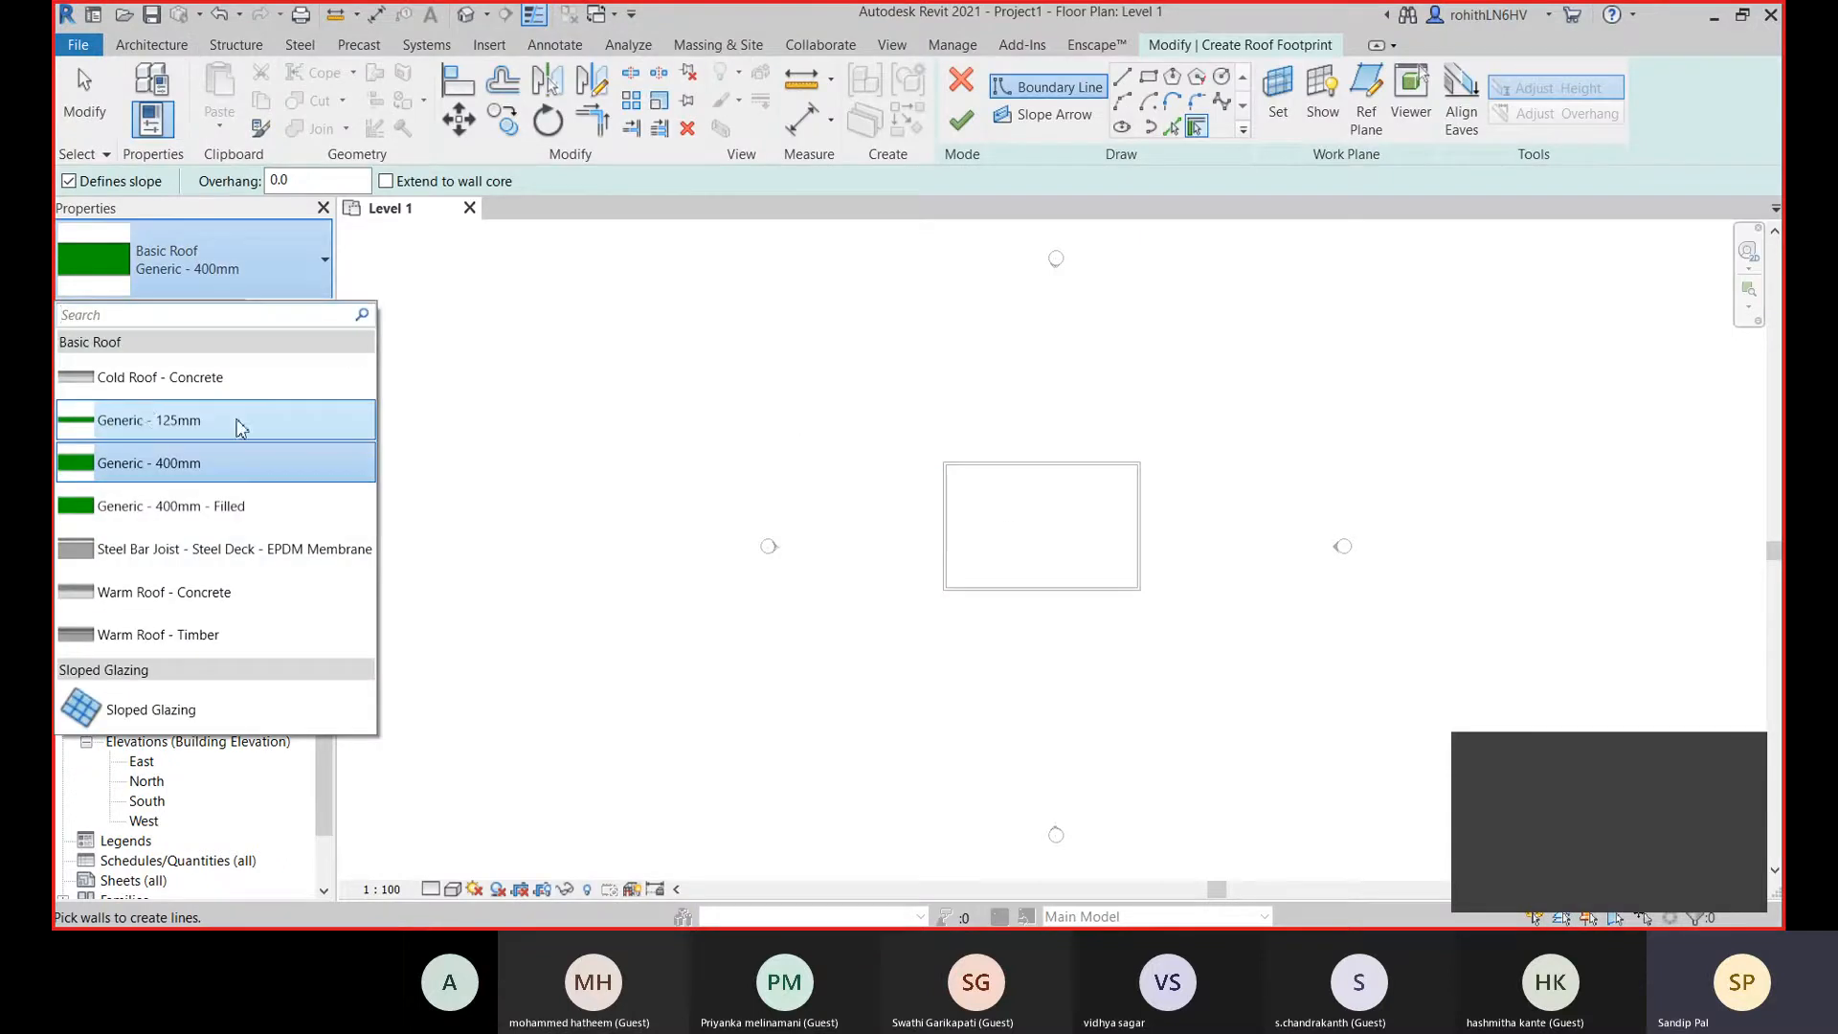
pyautogui.click(60, 421)
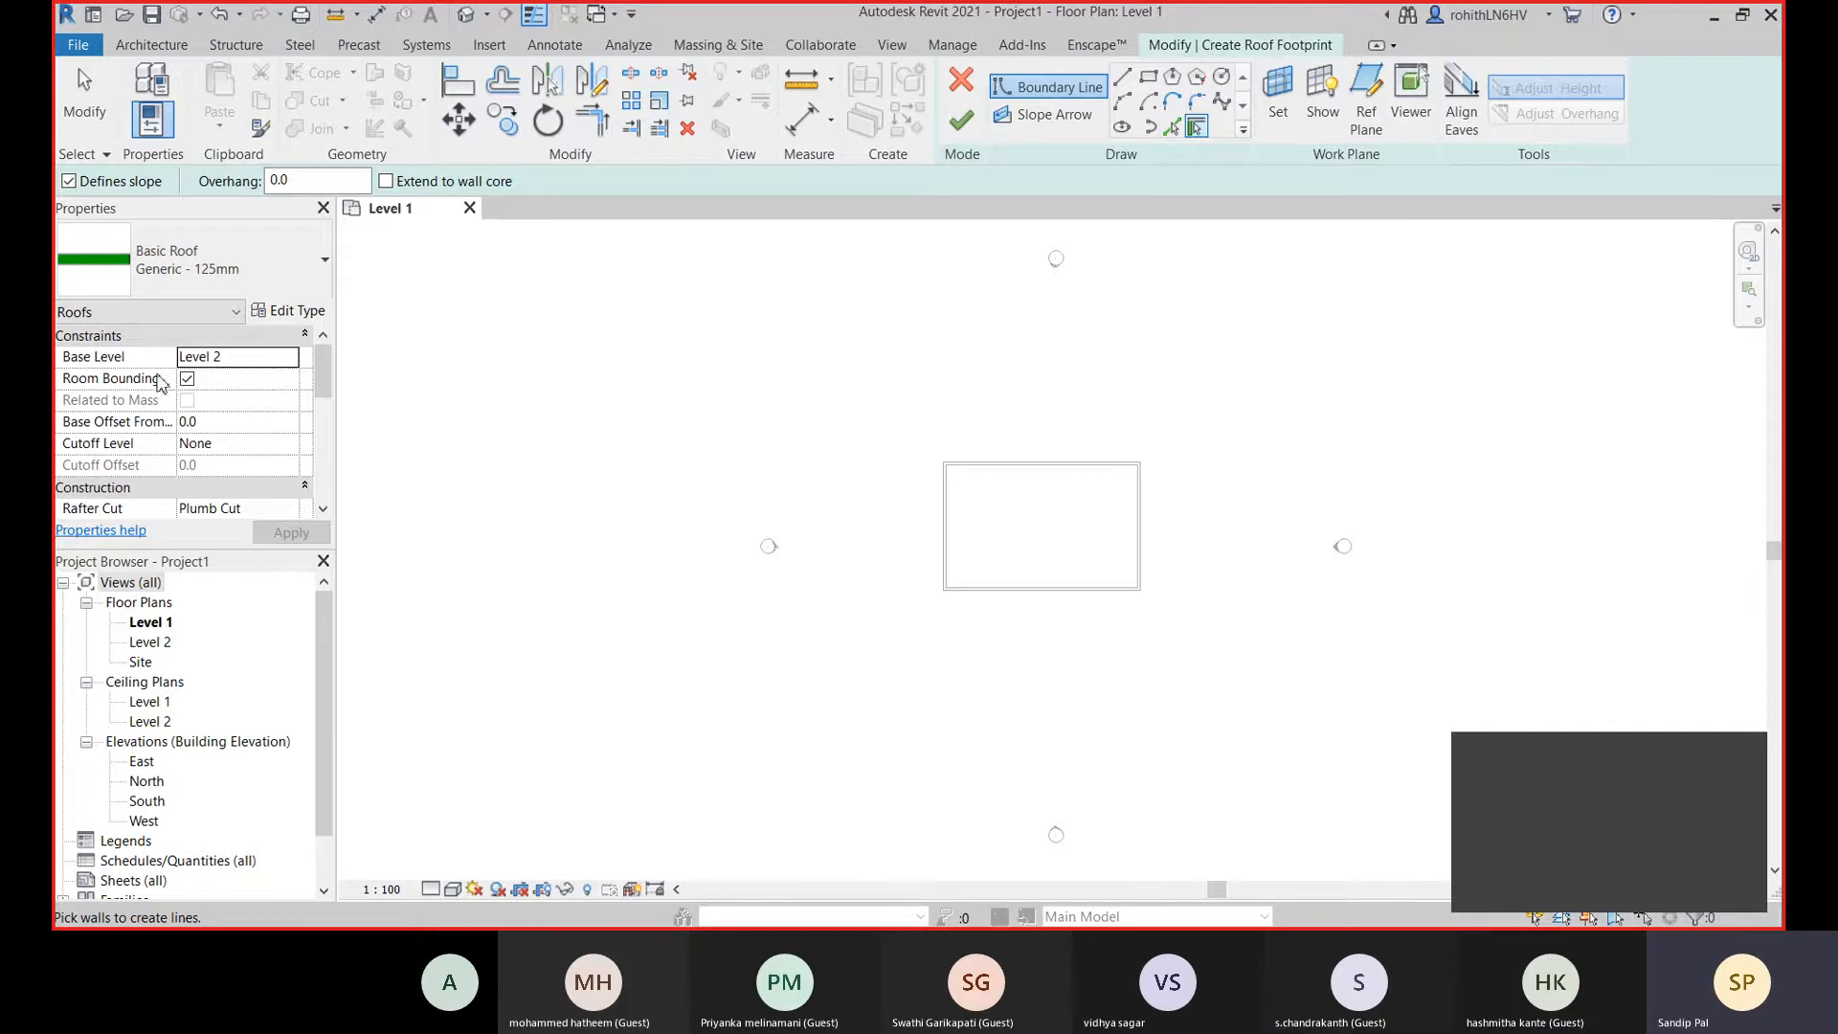
pyautogui.scroll(-1, 225, 374)
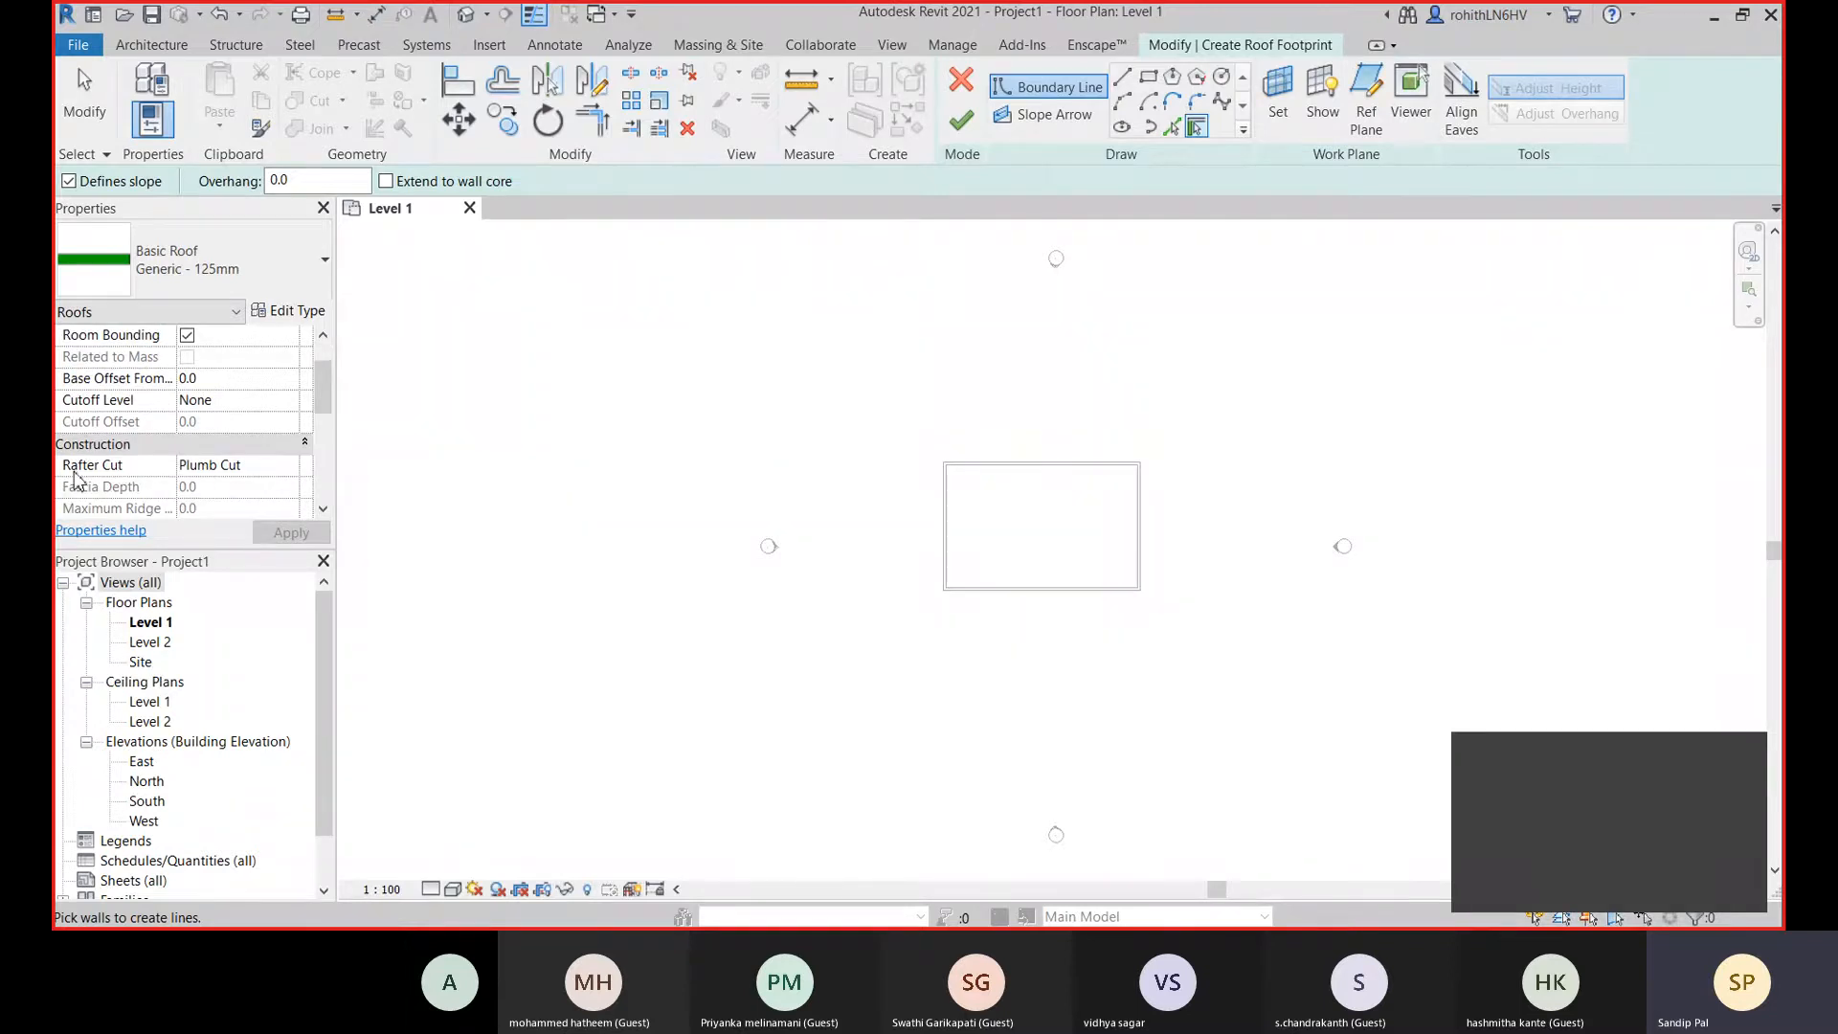
pyautogui.scroll(1, 280, 479)
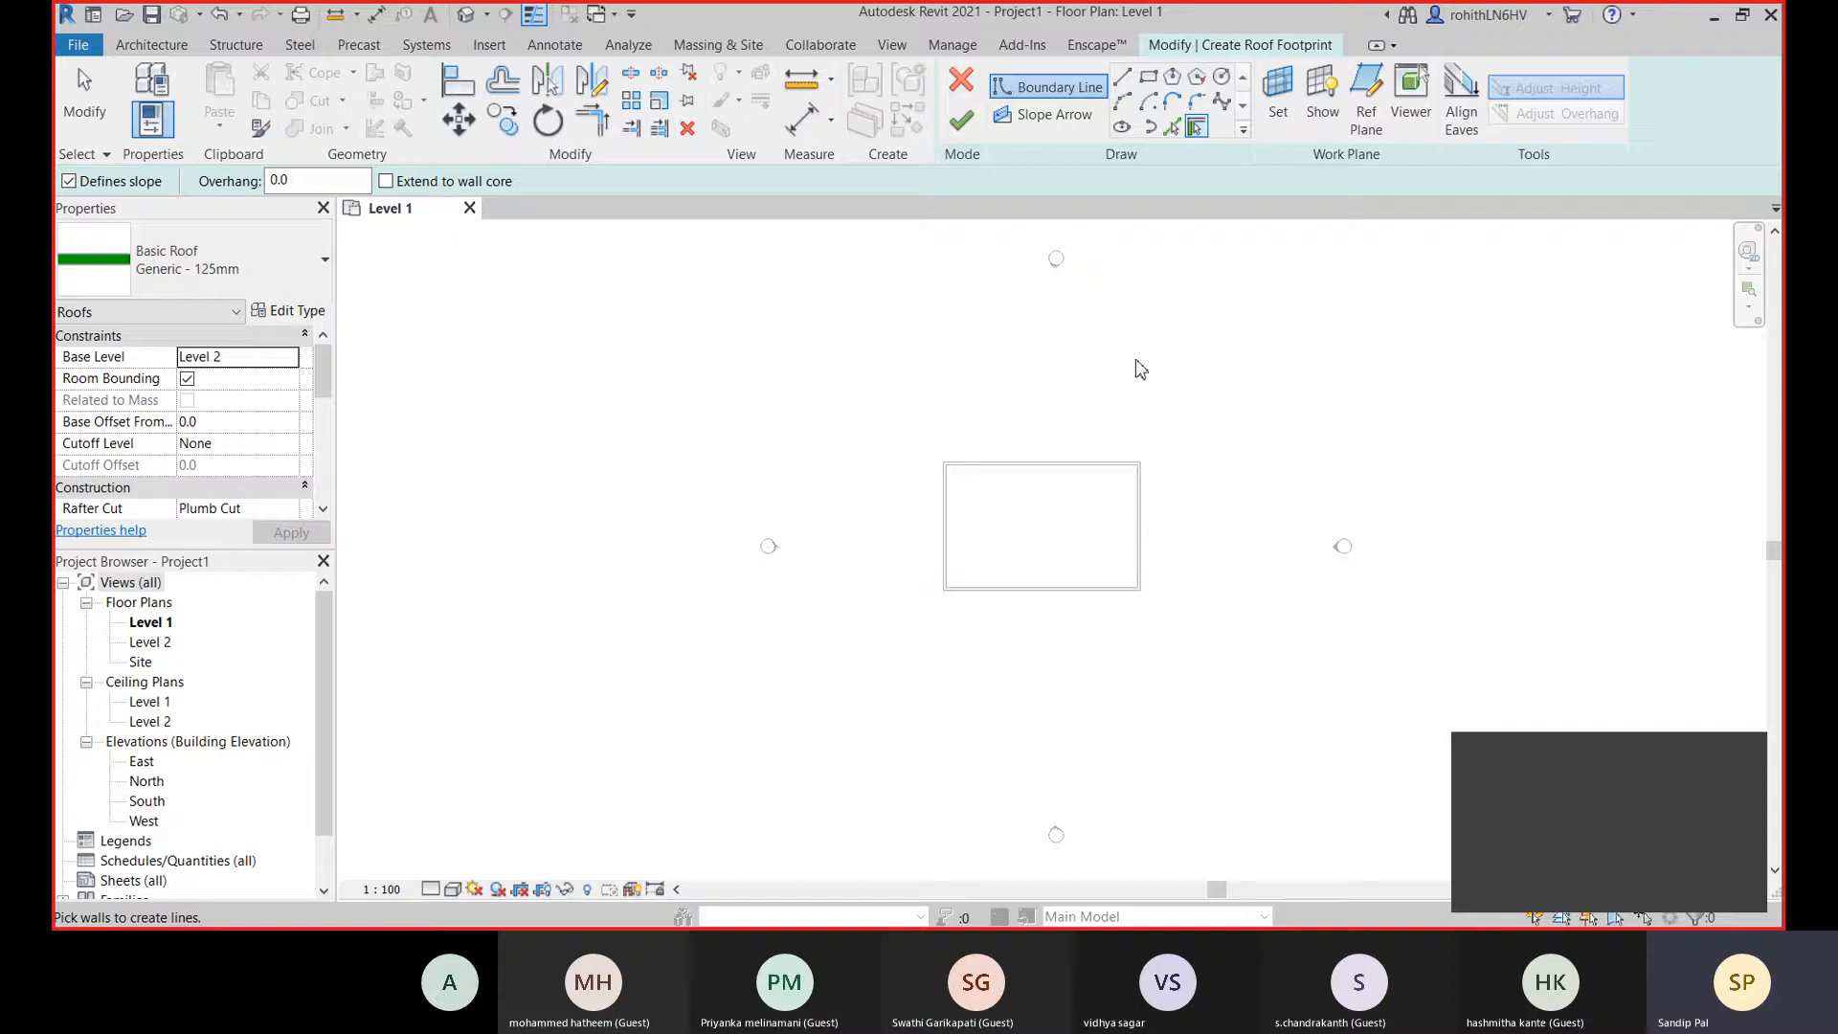
# Sketch a rectangular roof boundary of about 22000 by 15000 mm around the outside of the walls.
pyautogui.click(1148, 77)
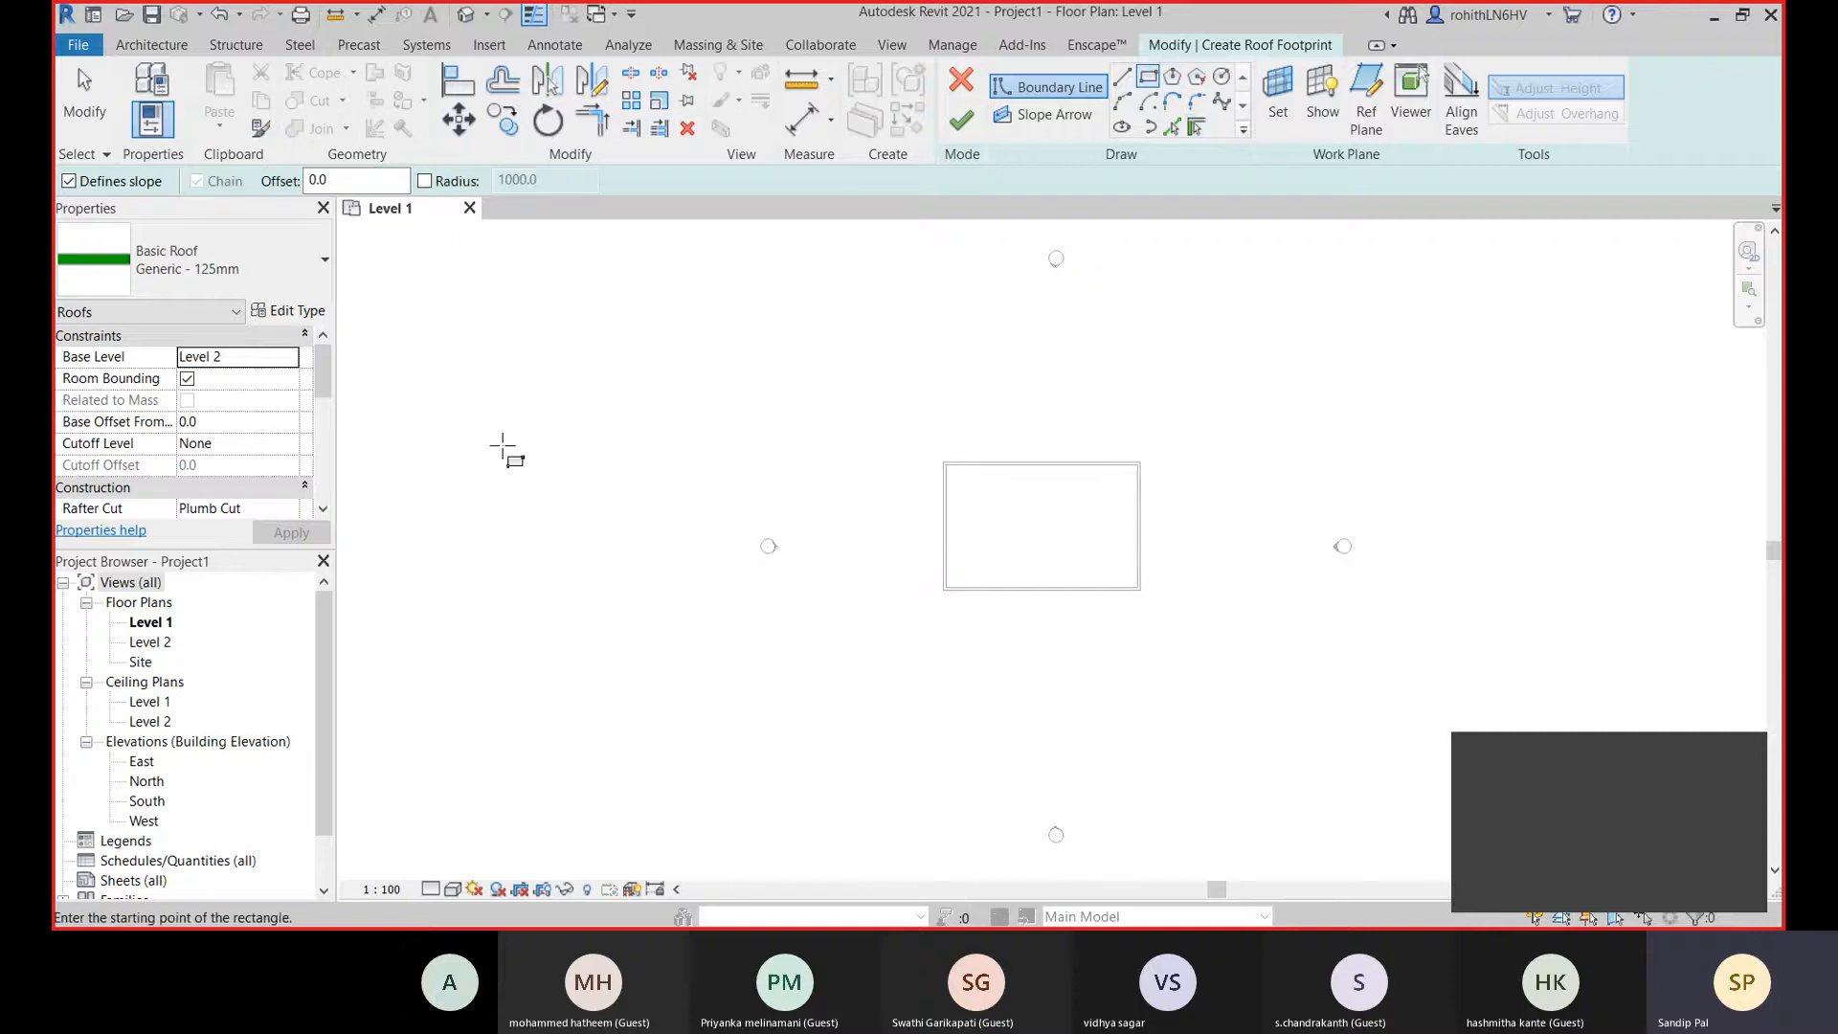
pyautogui.click(918, 440)
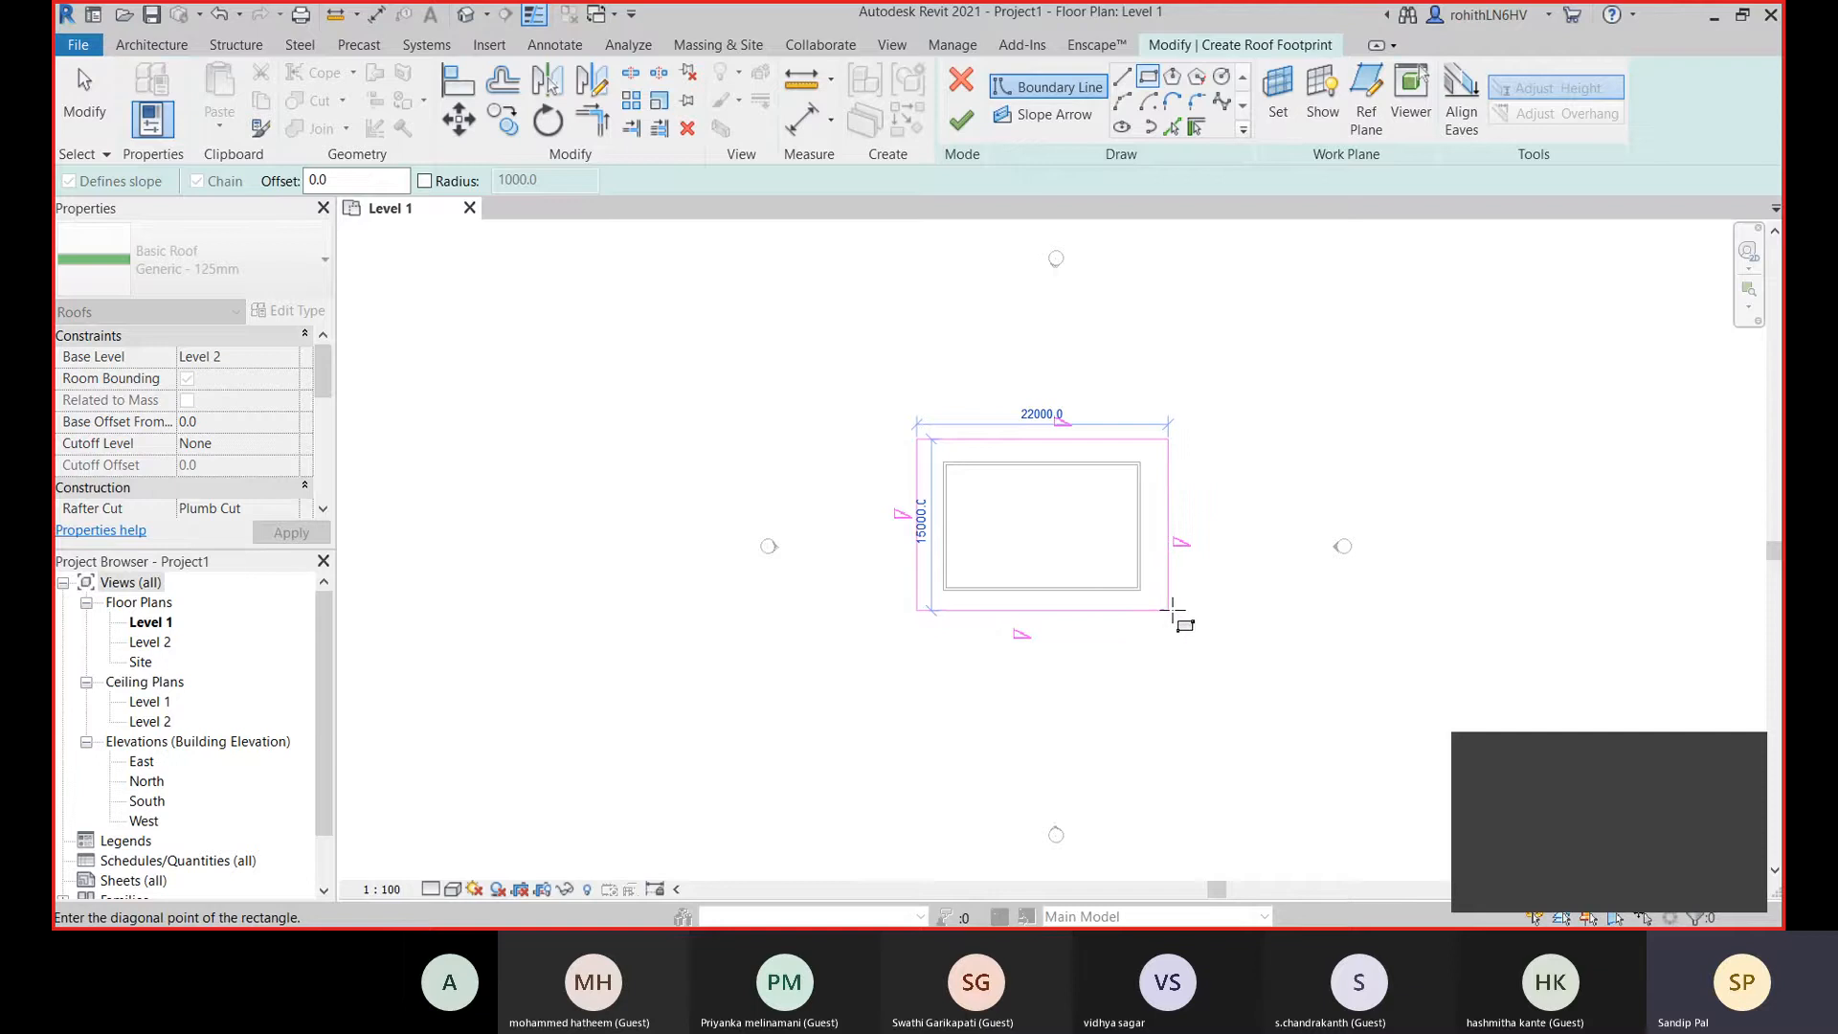
pyautogui.click(1169, 609)
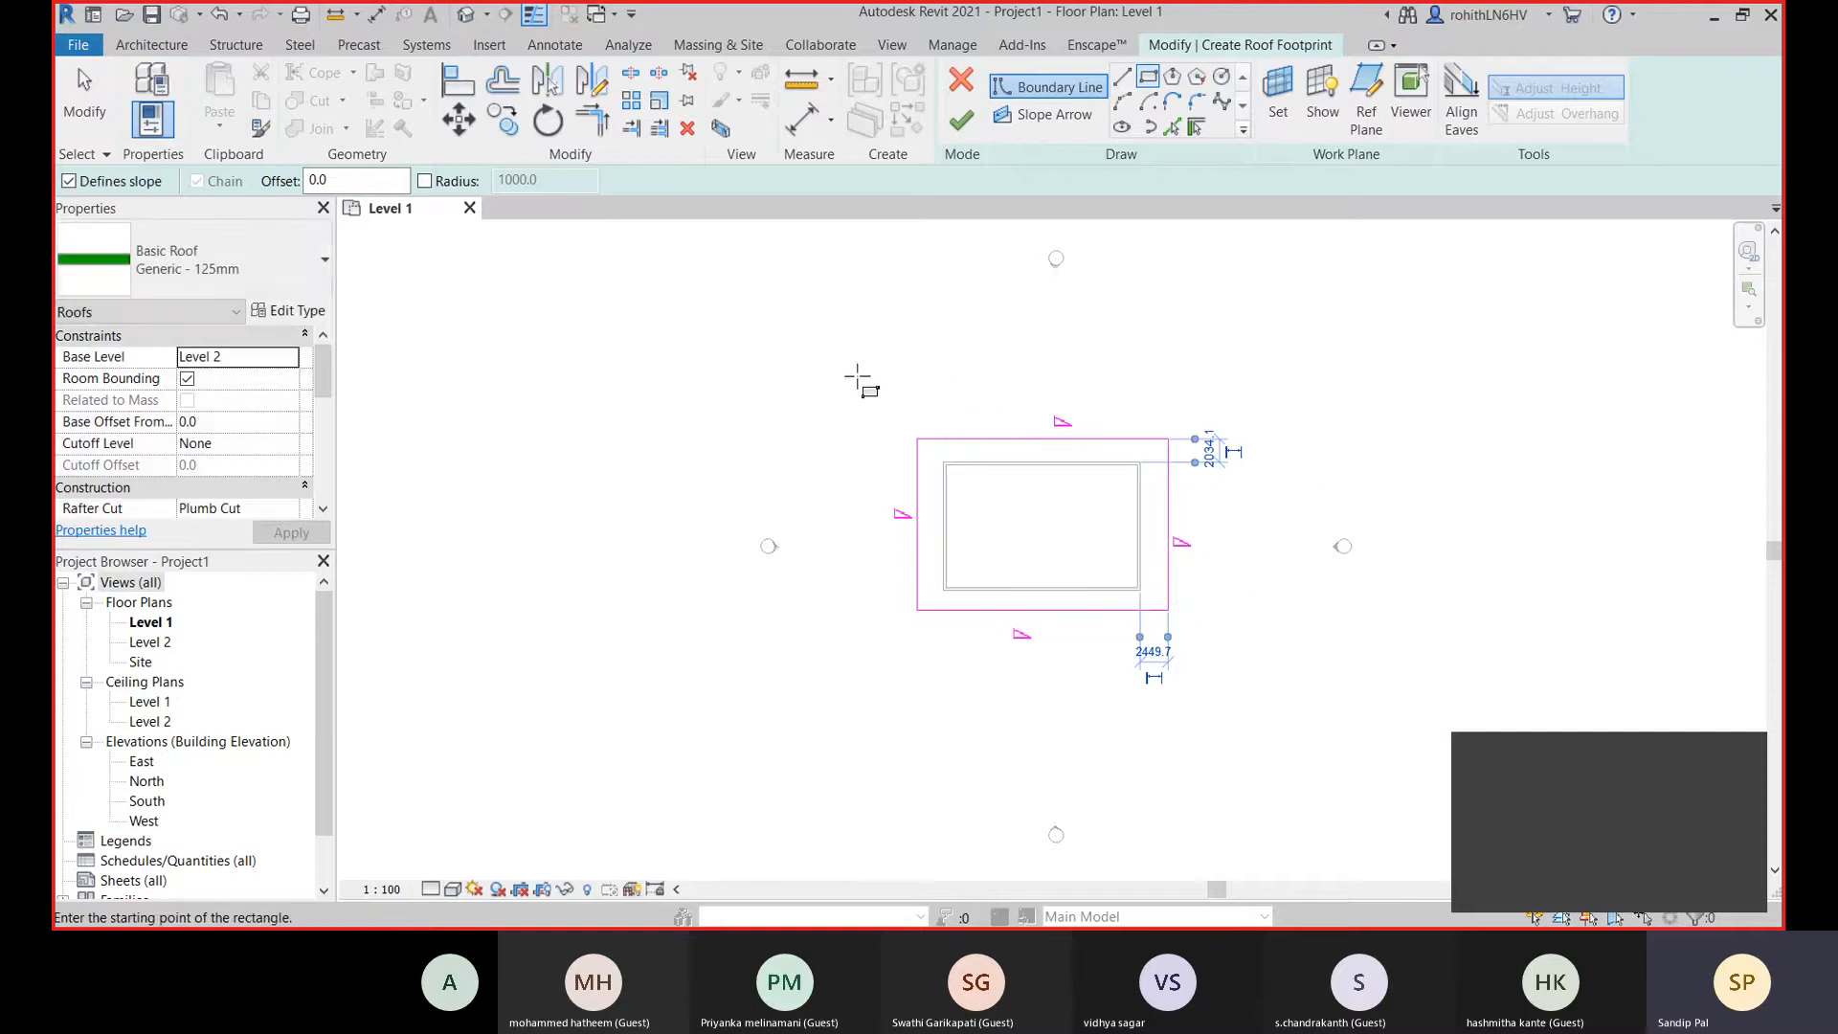
pyautogui.rightClick(888, 374)
pyautogui.click(894, 379)
pyautogui.rightClick(889, 373)
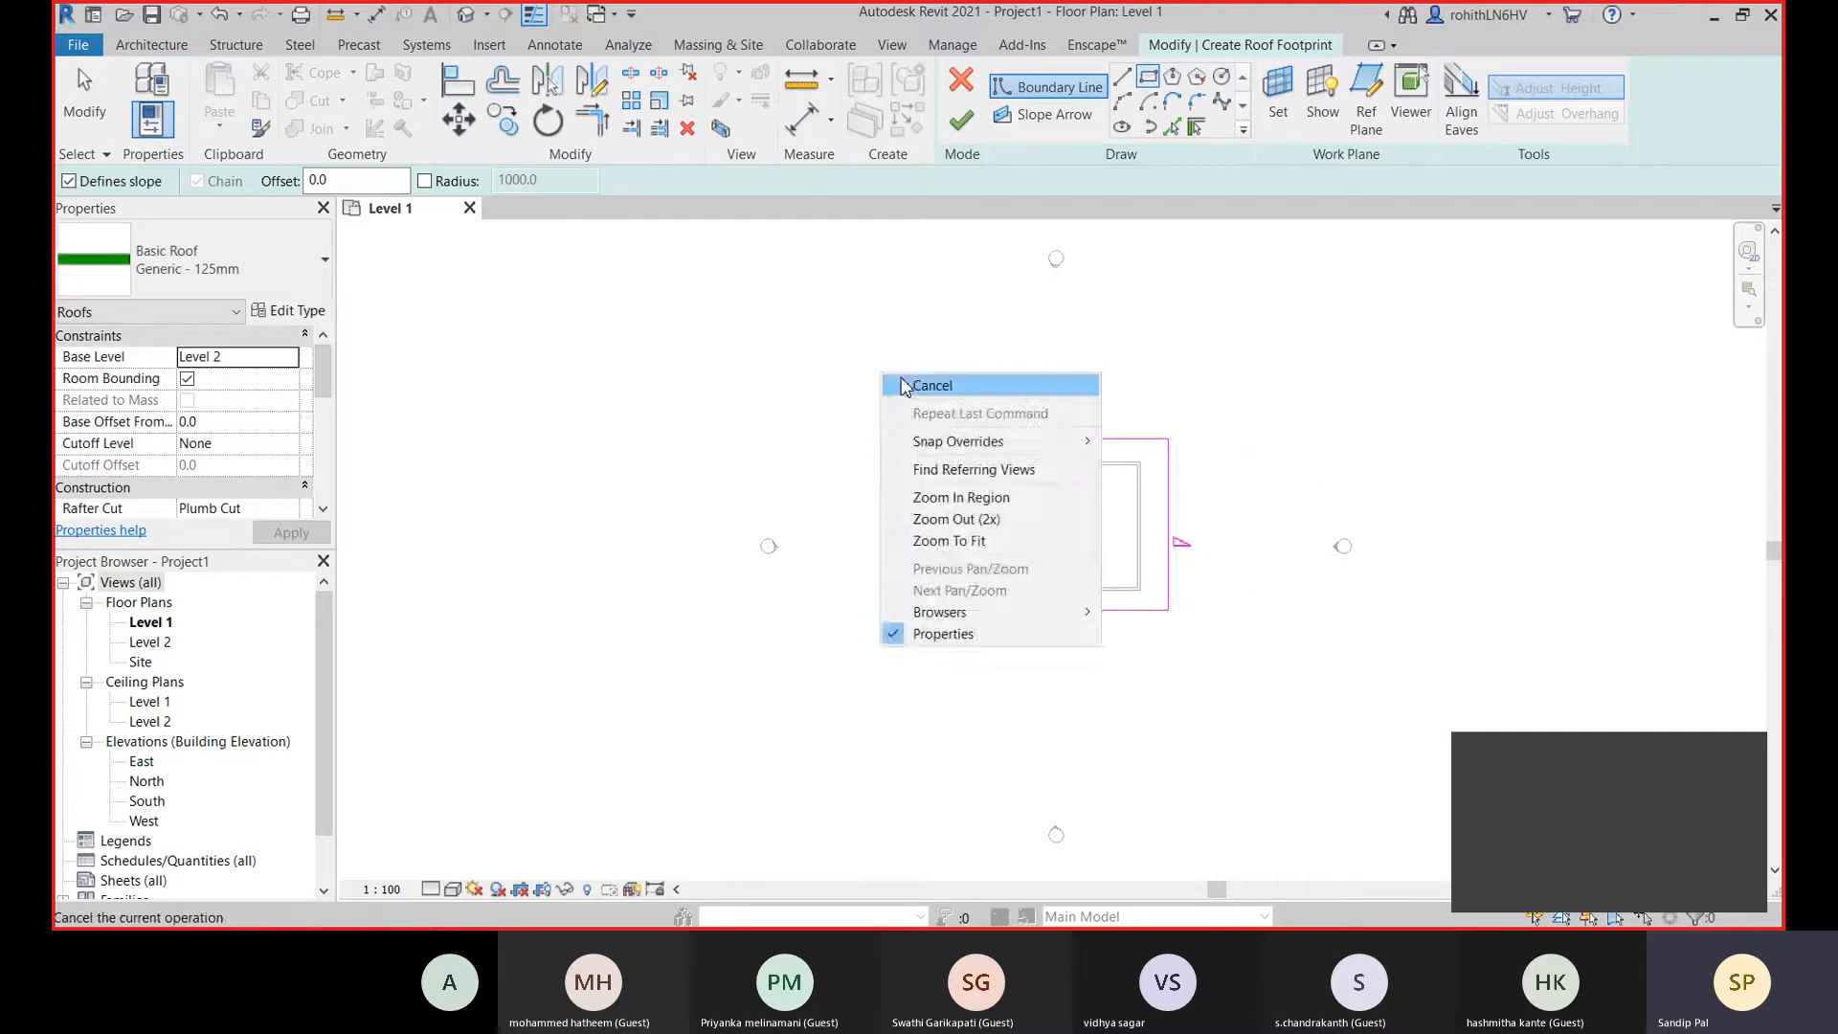
pyautogui.click(929, 385)
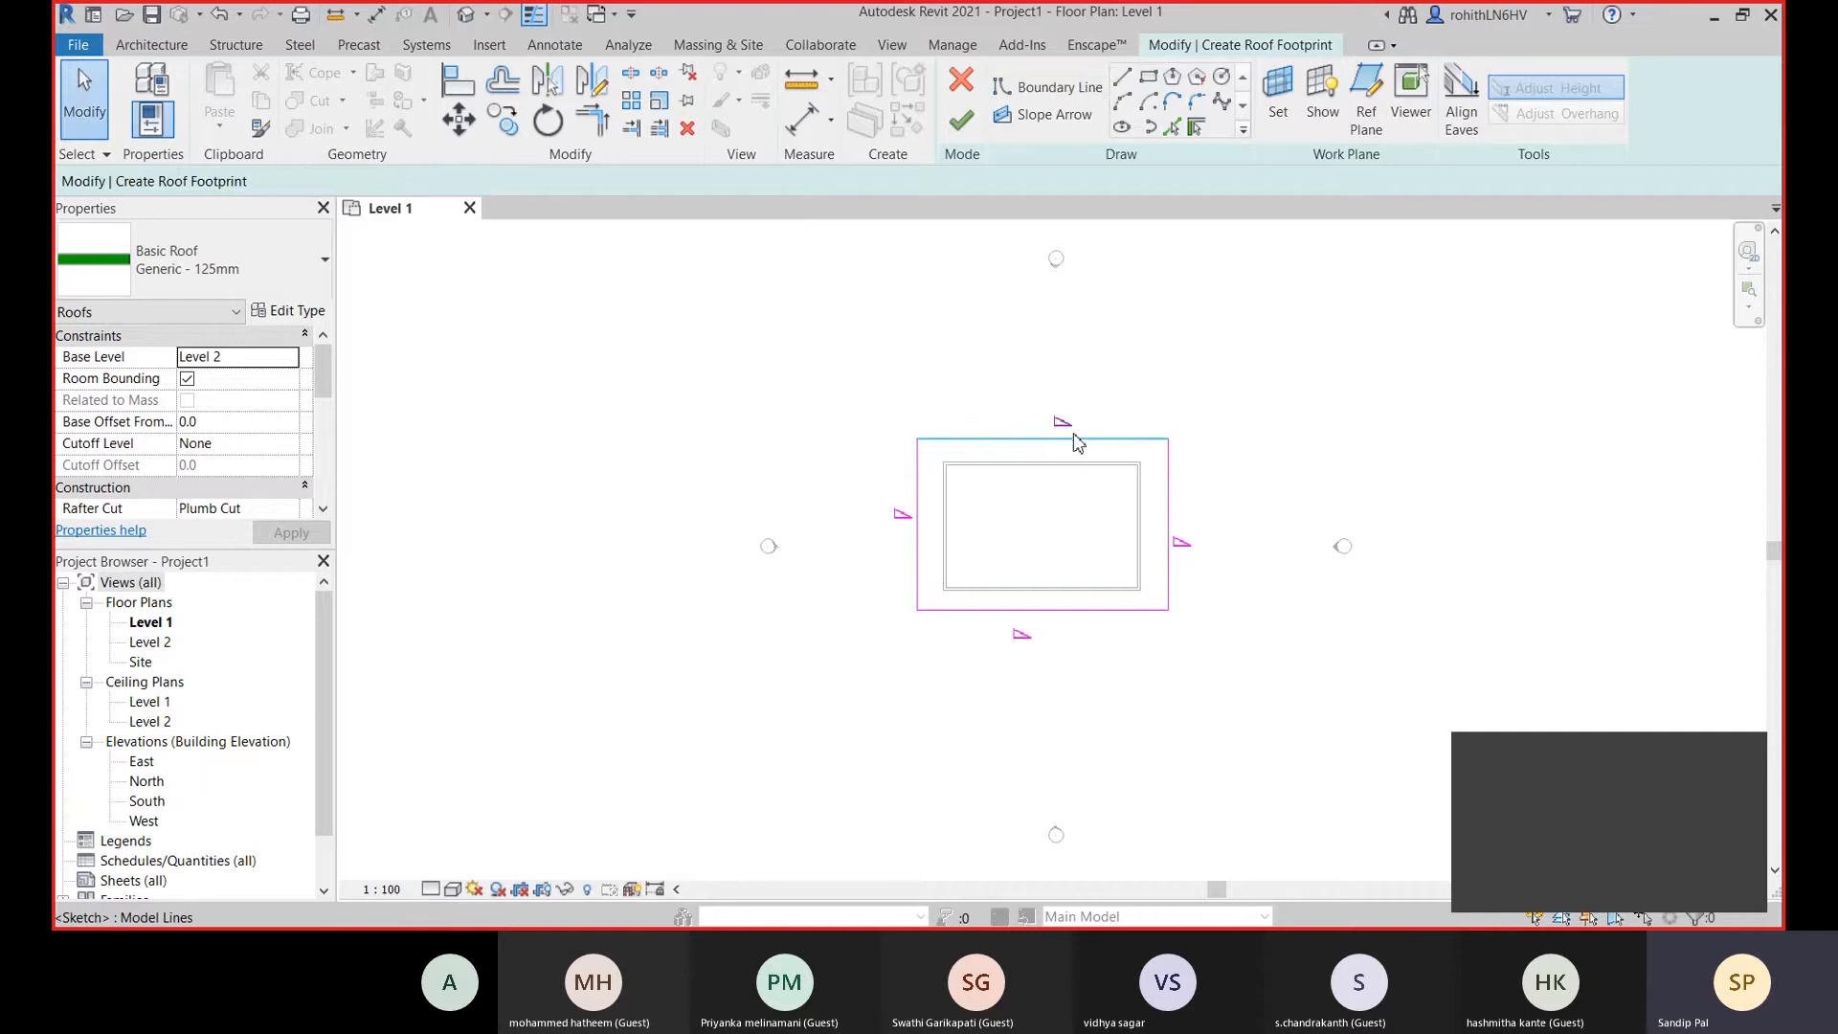
# Turn off Defines Slope for the two long horizontal edges of the roof boundary.
pyautogui.click(1152, 448)
pyautogui.click(1051, 438)
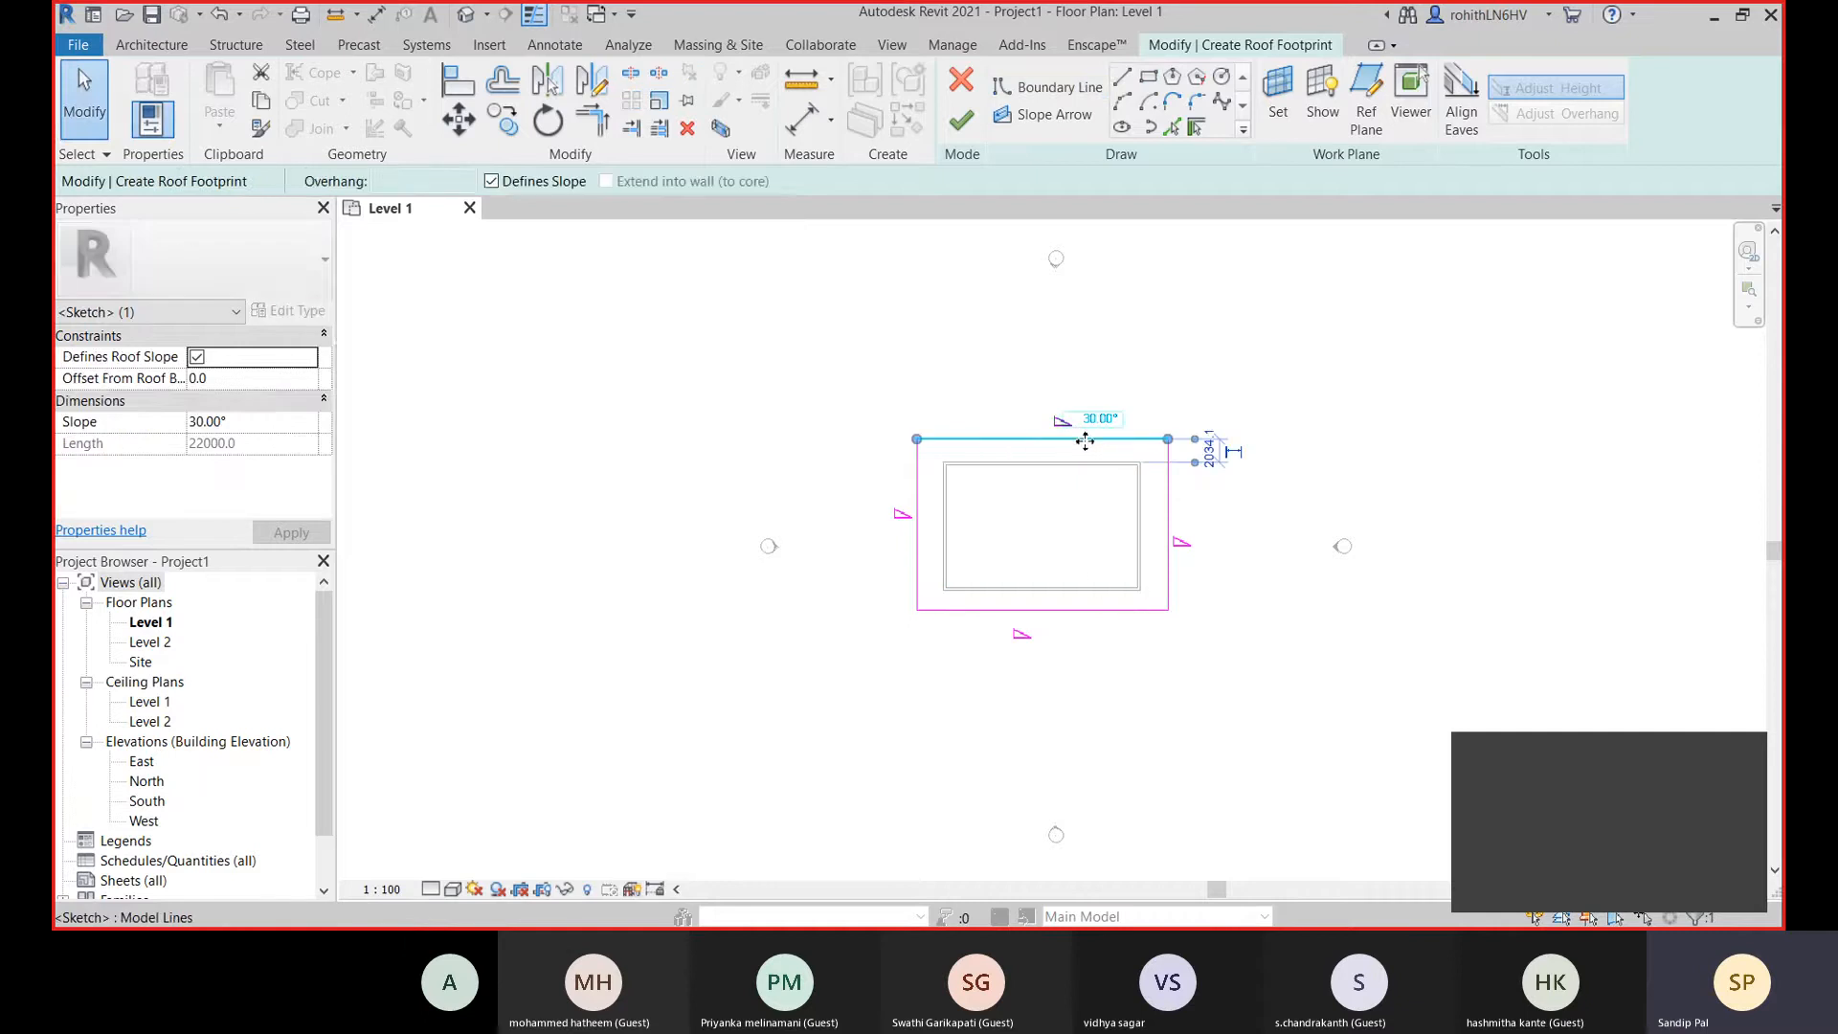
pyautogui.click(491, 181)
pyautogui.click(1072, 612)
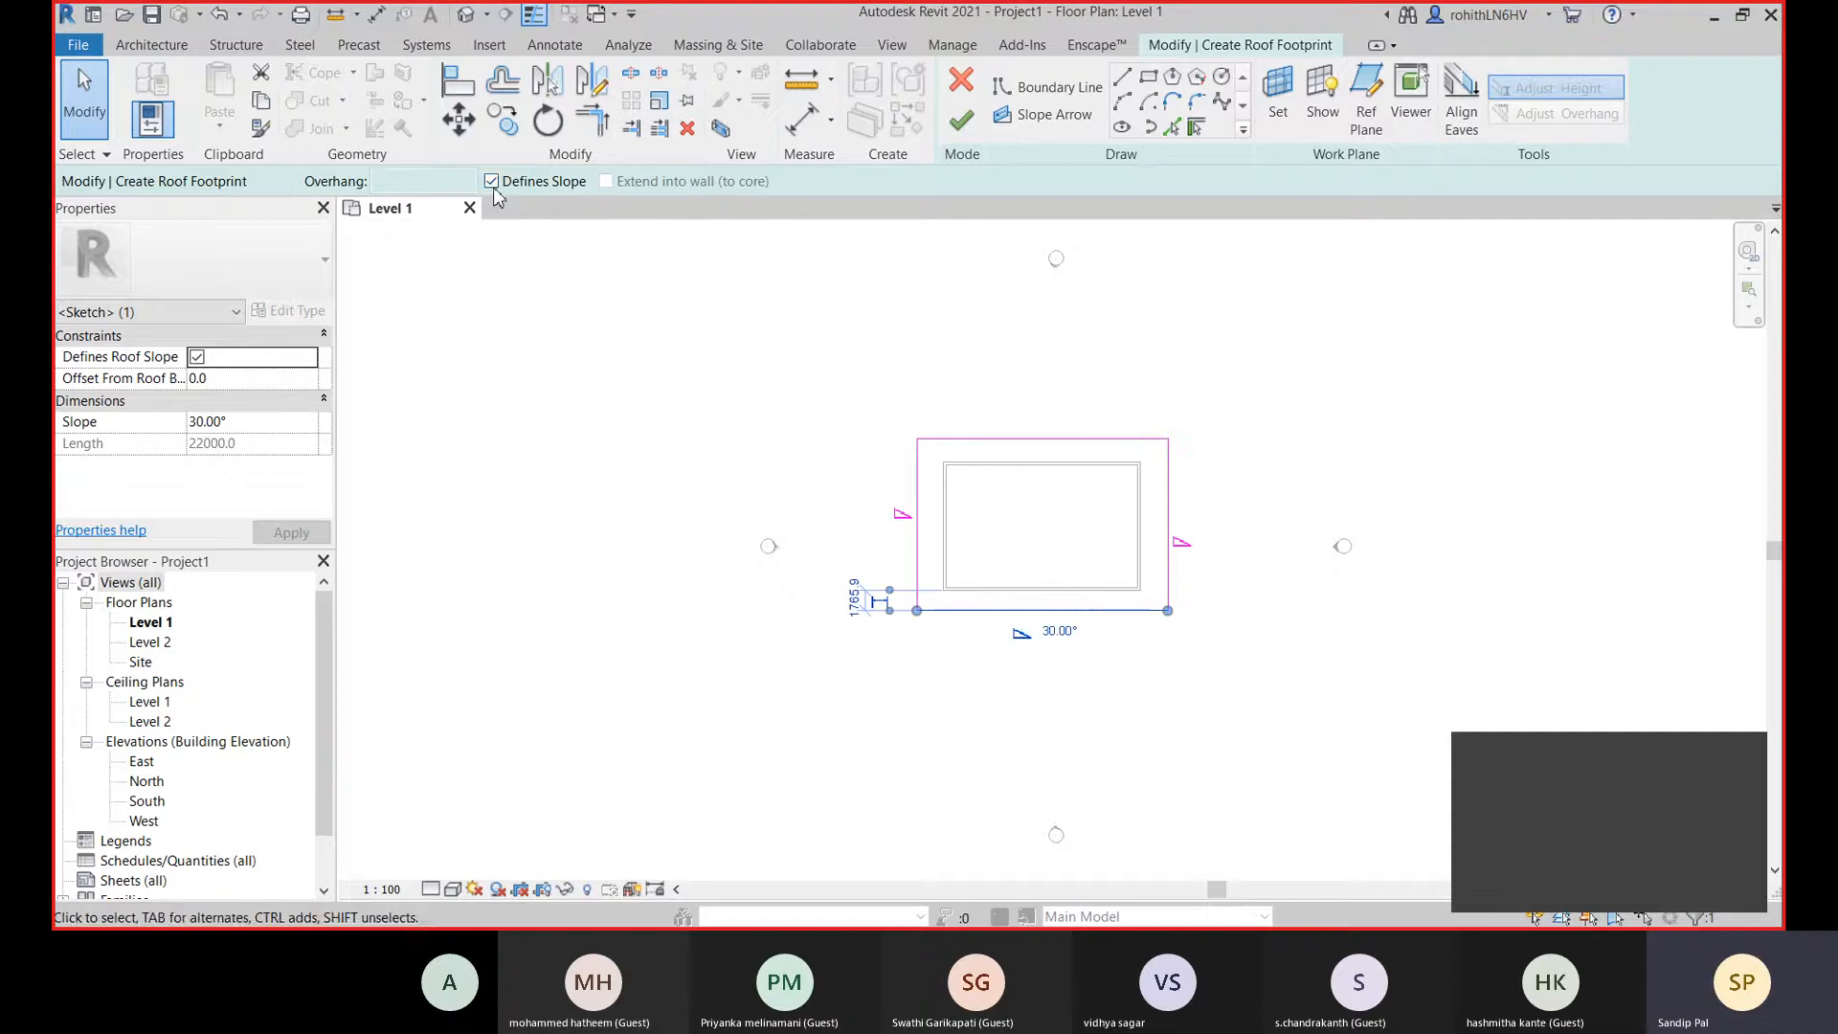
pyautogui.click(492, 182)
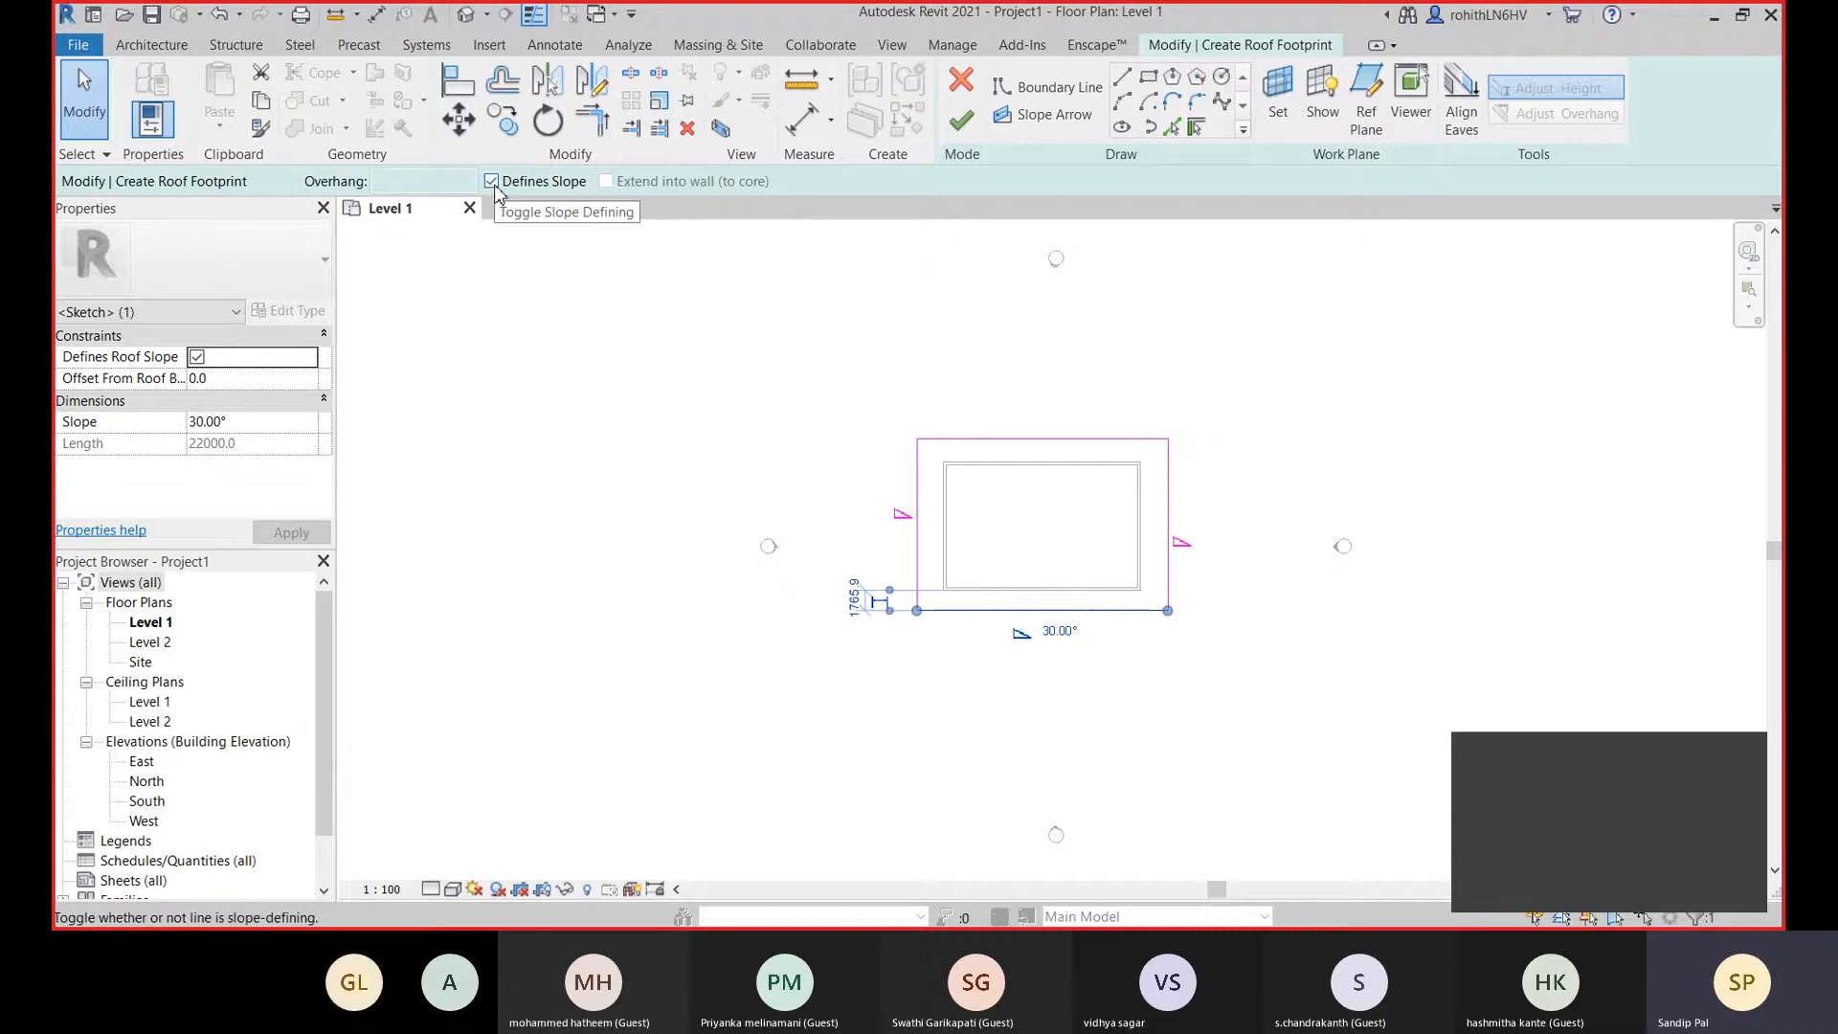
pyautogui.click(903, 565)
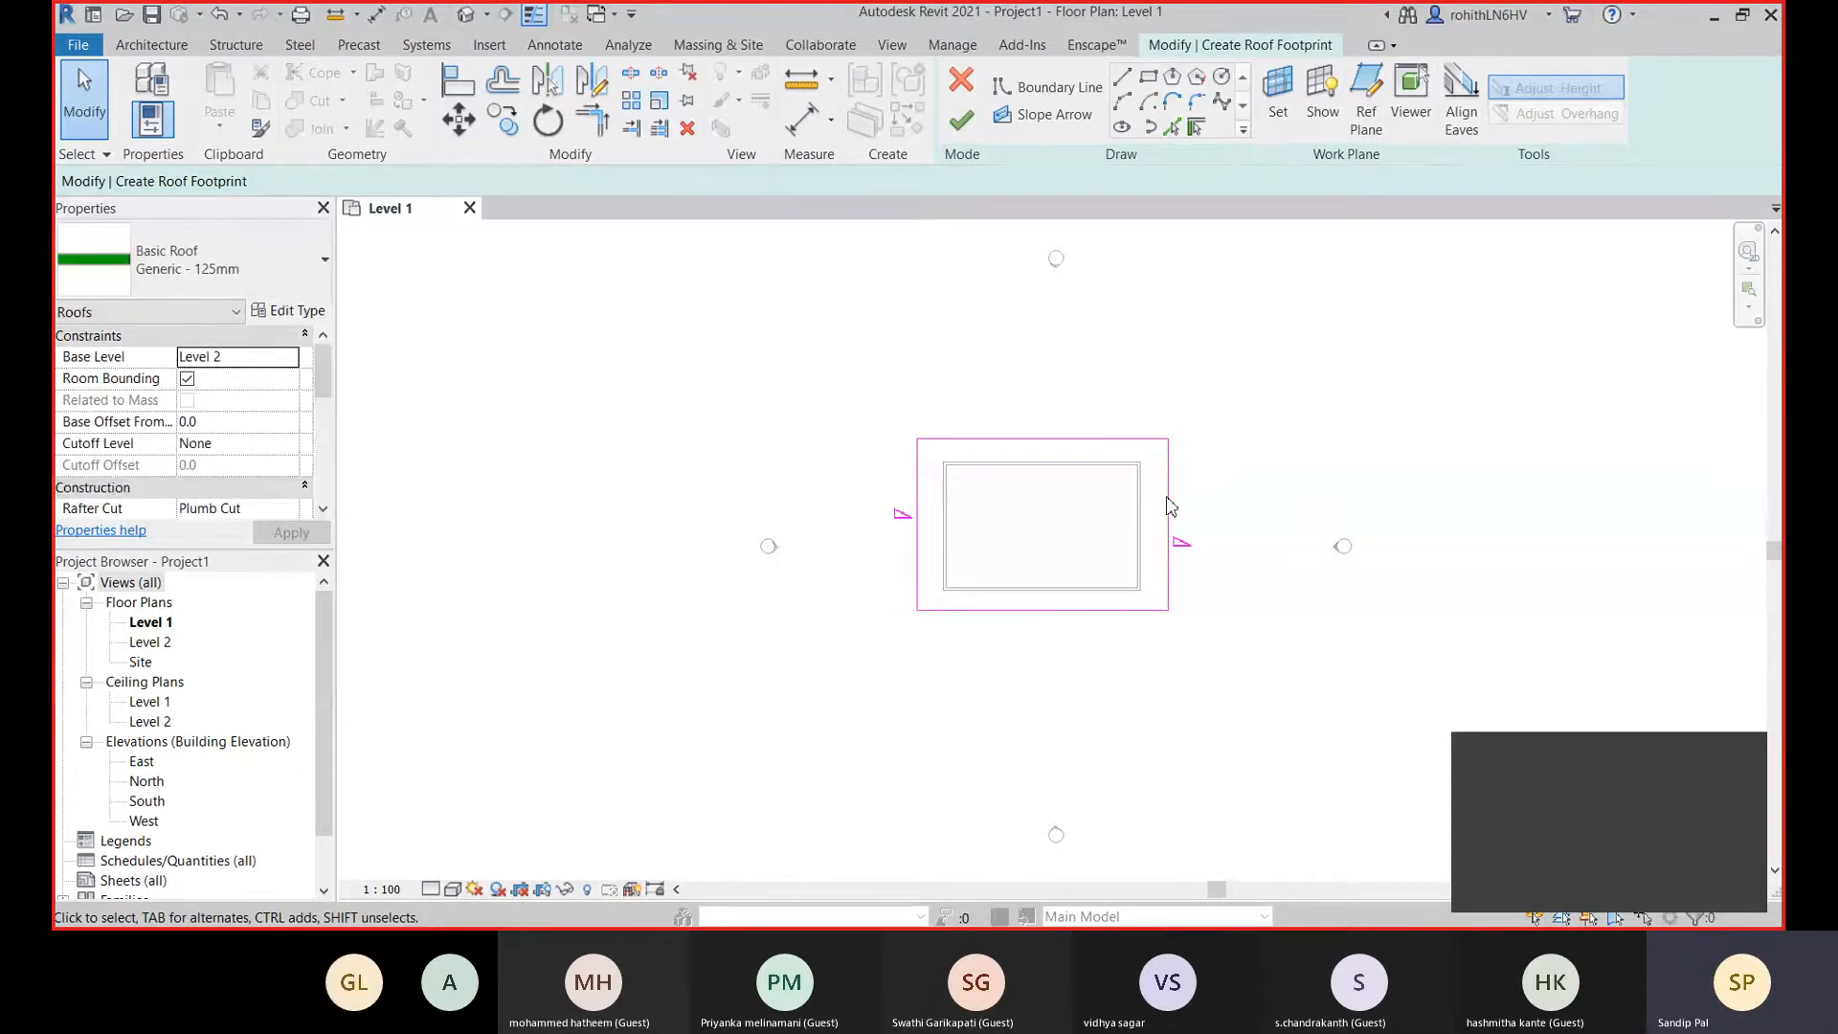
# Finish the roof footprint and attach the highlighted walls to the roof.
pyautogui.click(961, 119)
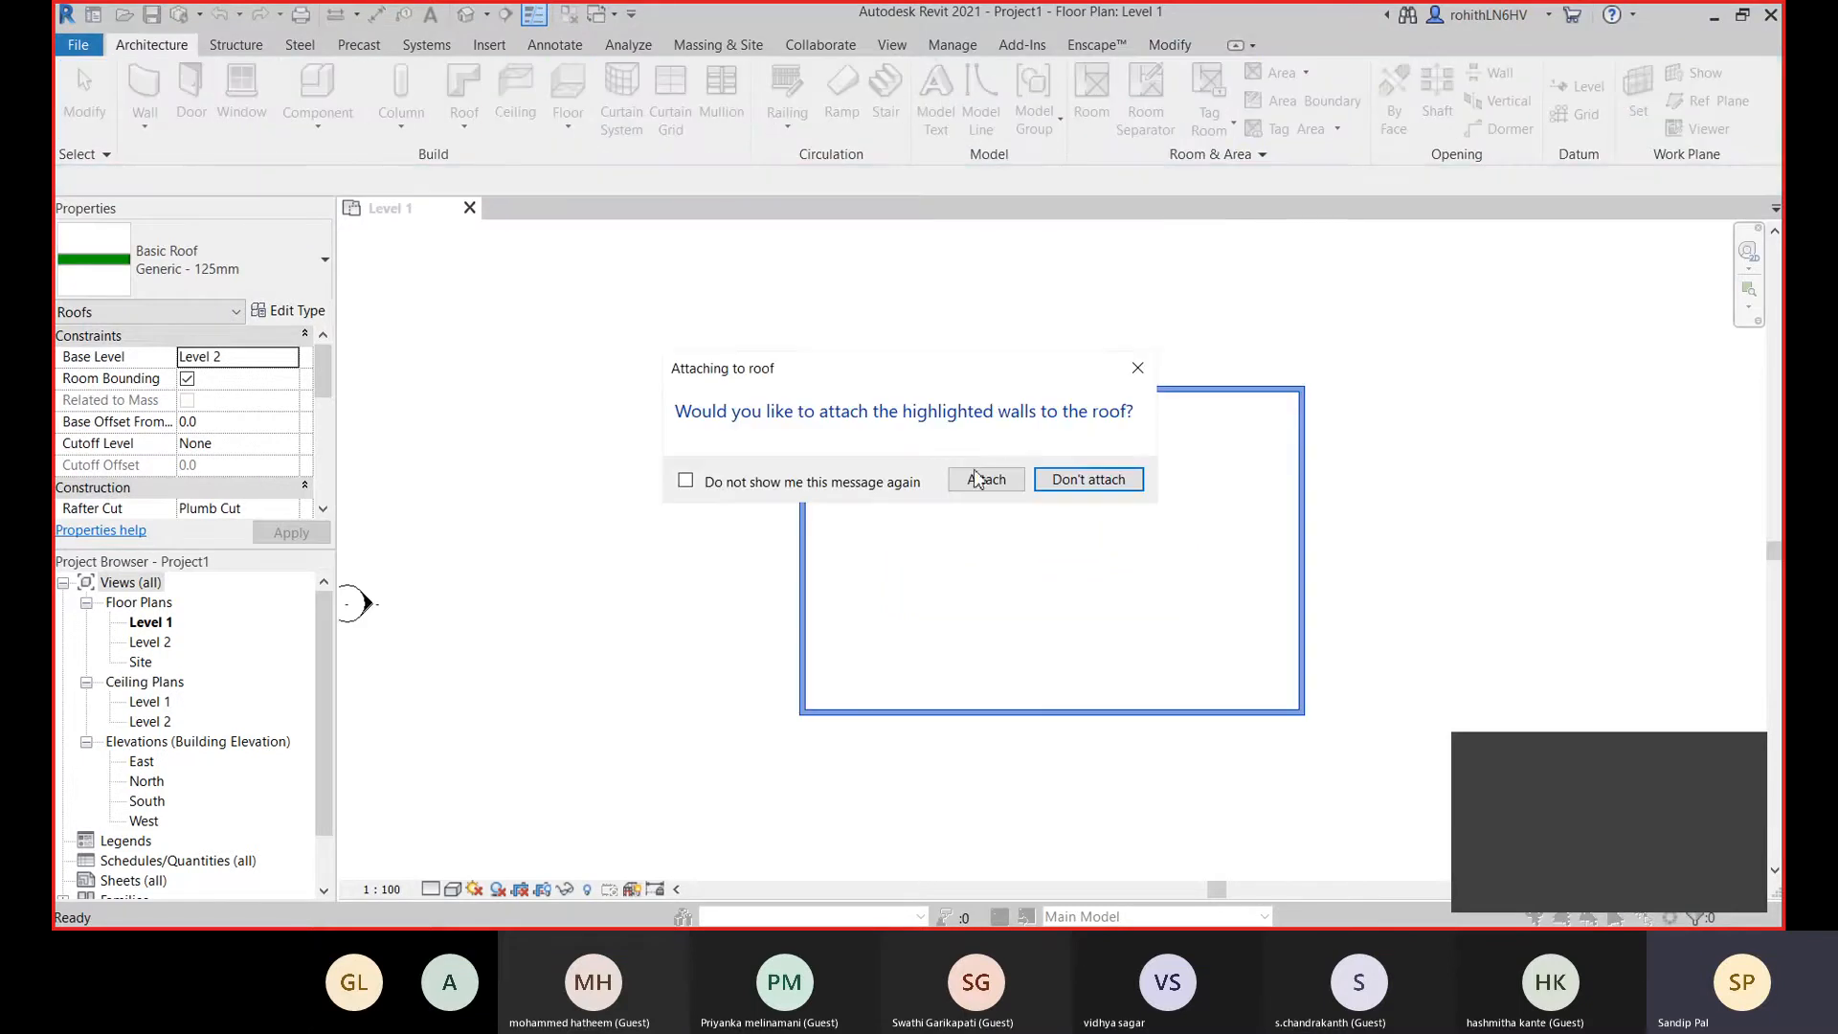
pyautogui.moveTo(826, 383); pyautogui.dragTo(654, 296)
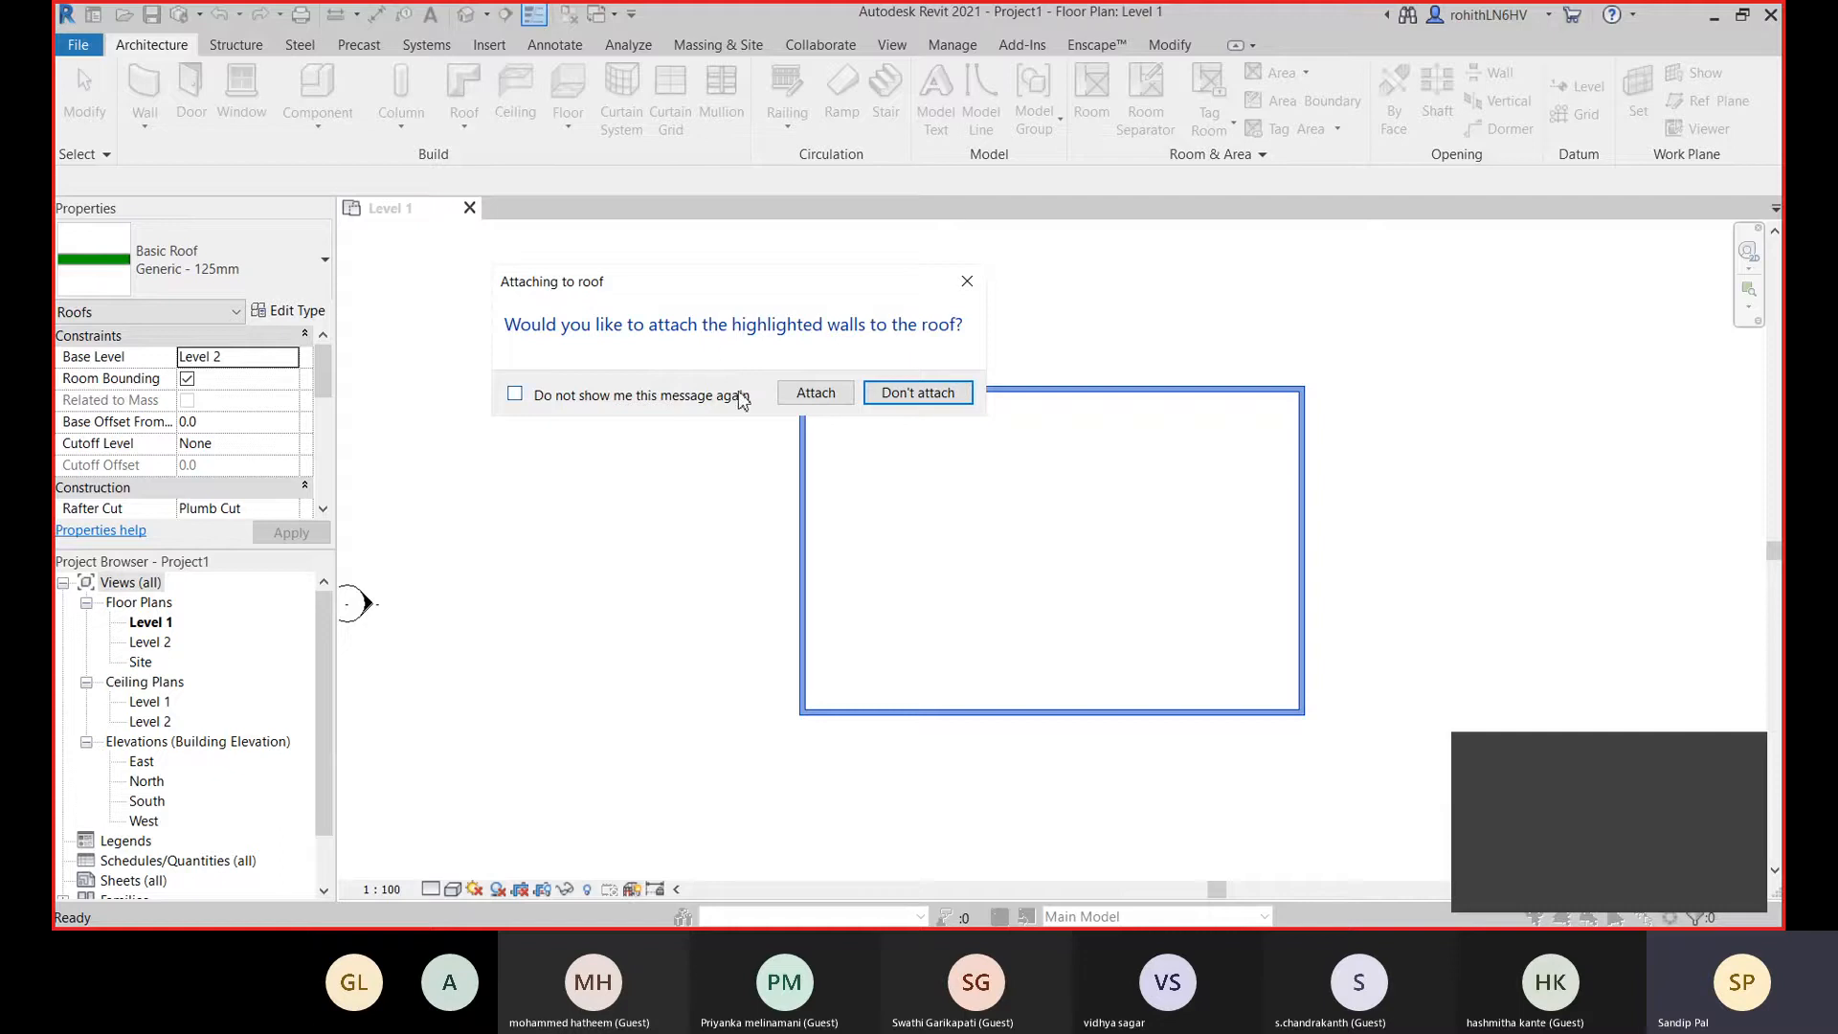
pyautogui.moveTo(657, 366); pyautogui.dragTo(576, 383)
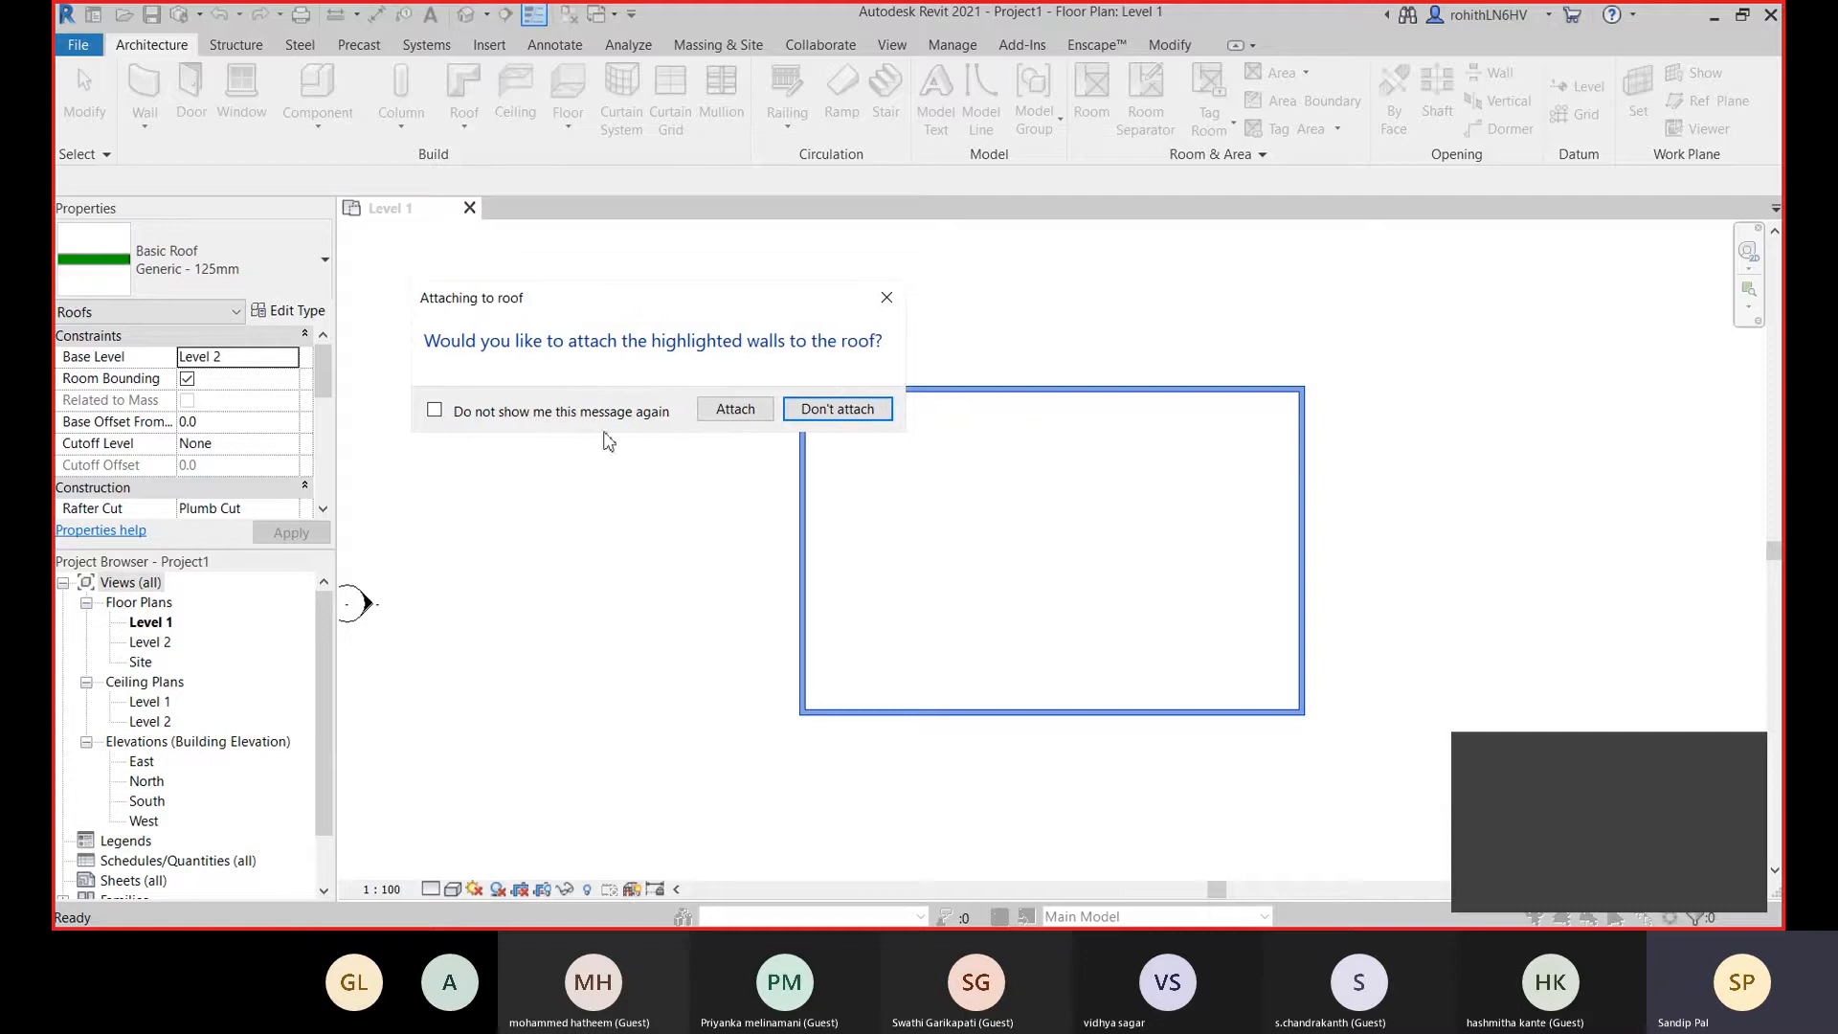
pyautogui.click(736, 409)
pyautogui.scroll(-3, 1034, 667)
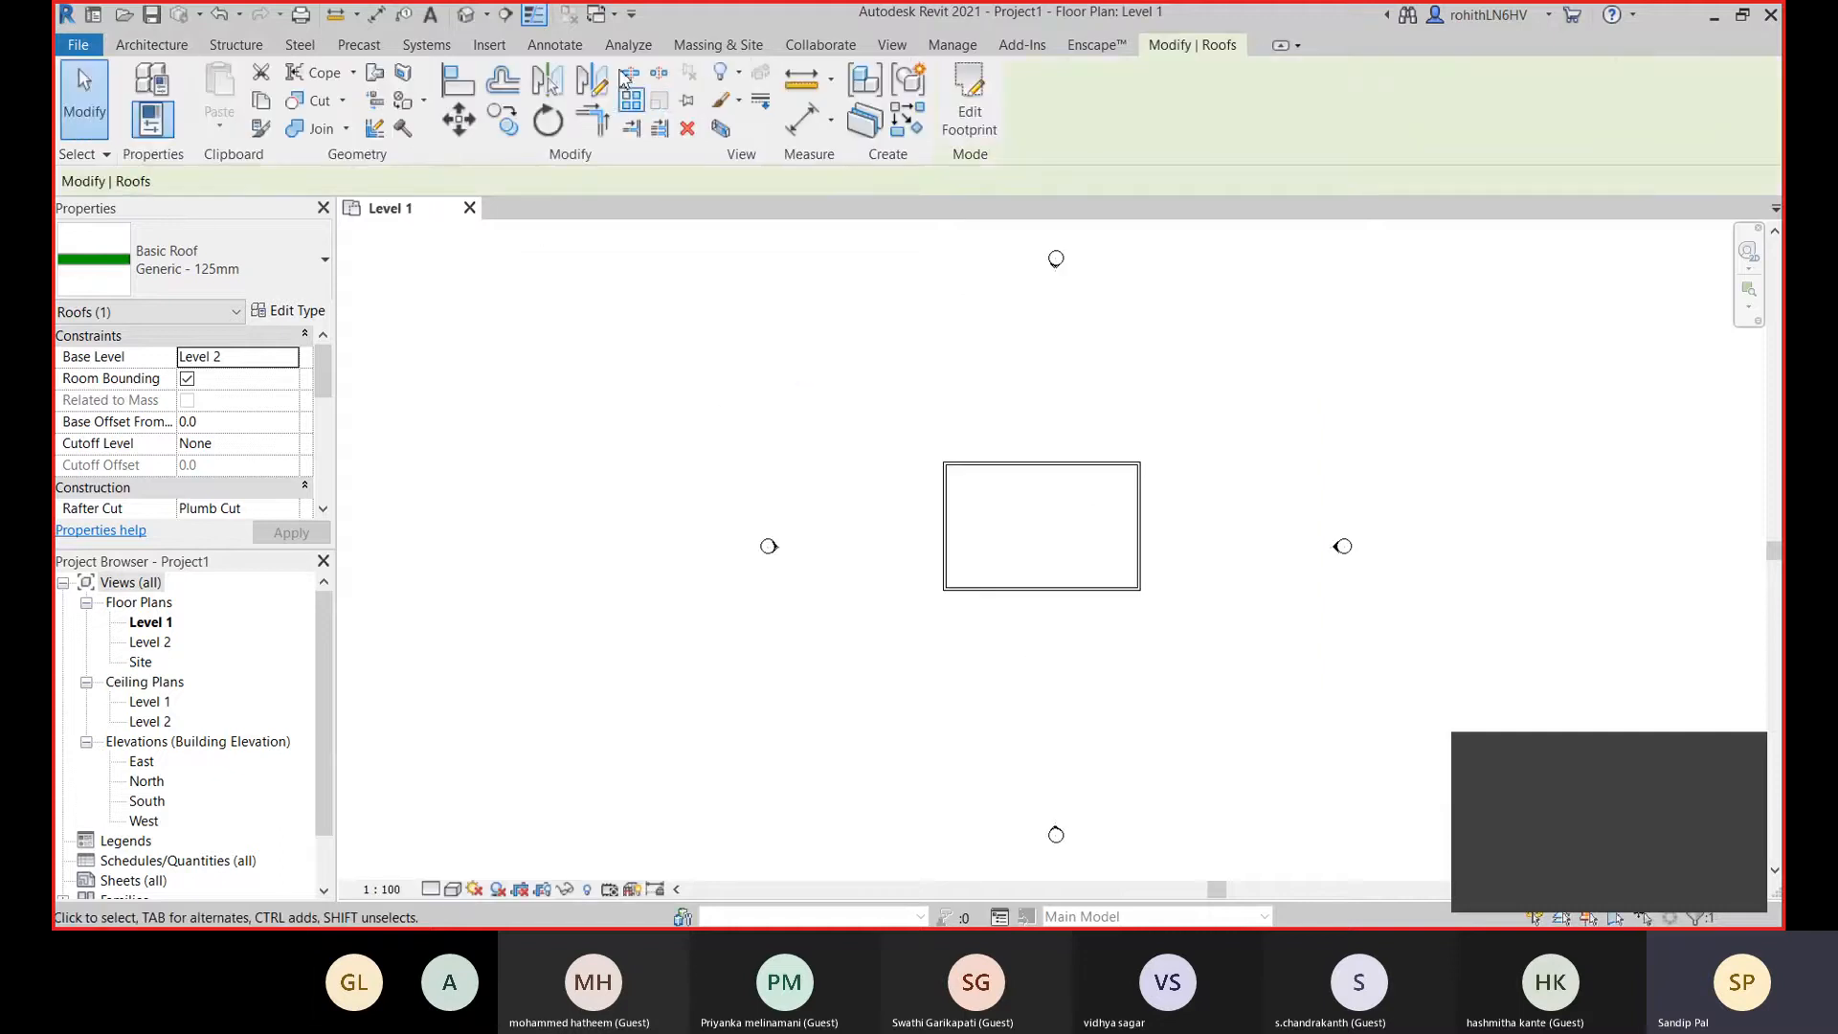
# Open the default 3D view, display the building with shaded surfaces, and inspect the gable roof and attached walls from several sides.
pyautogui.click(465, 15)
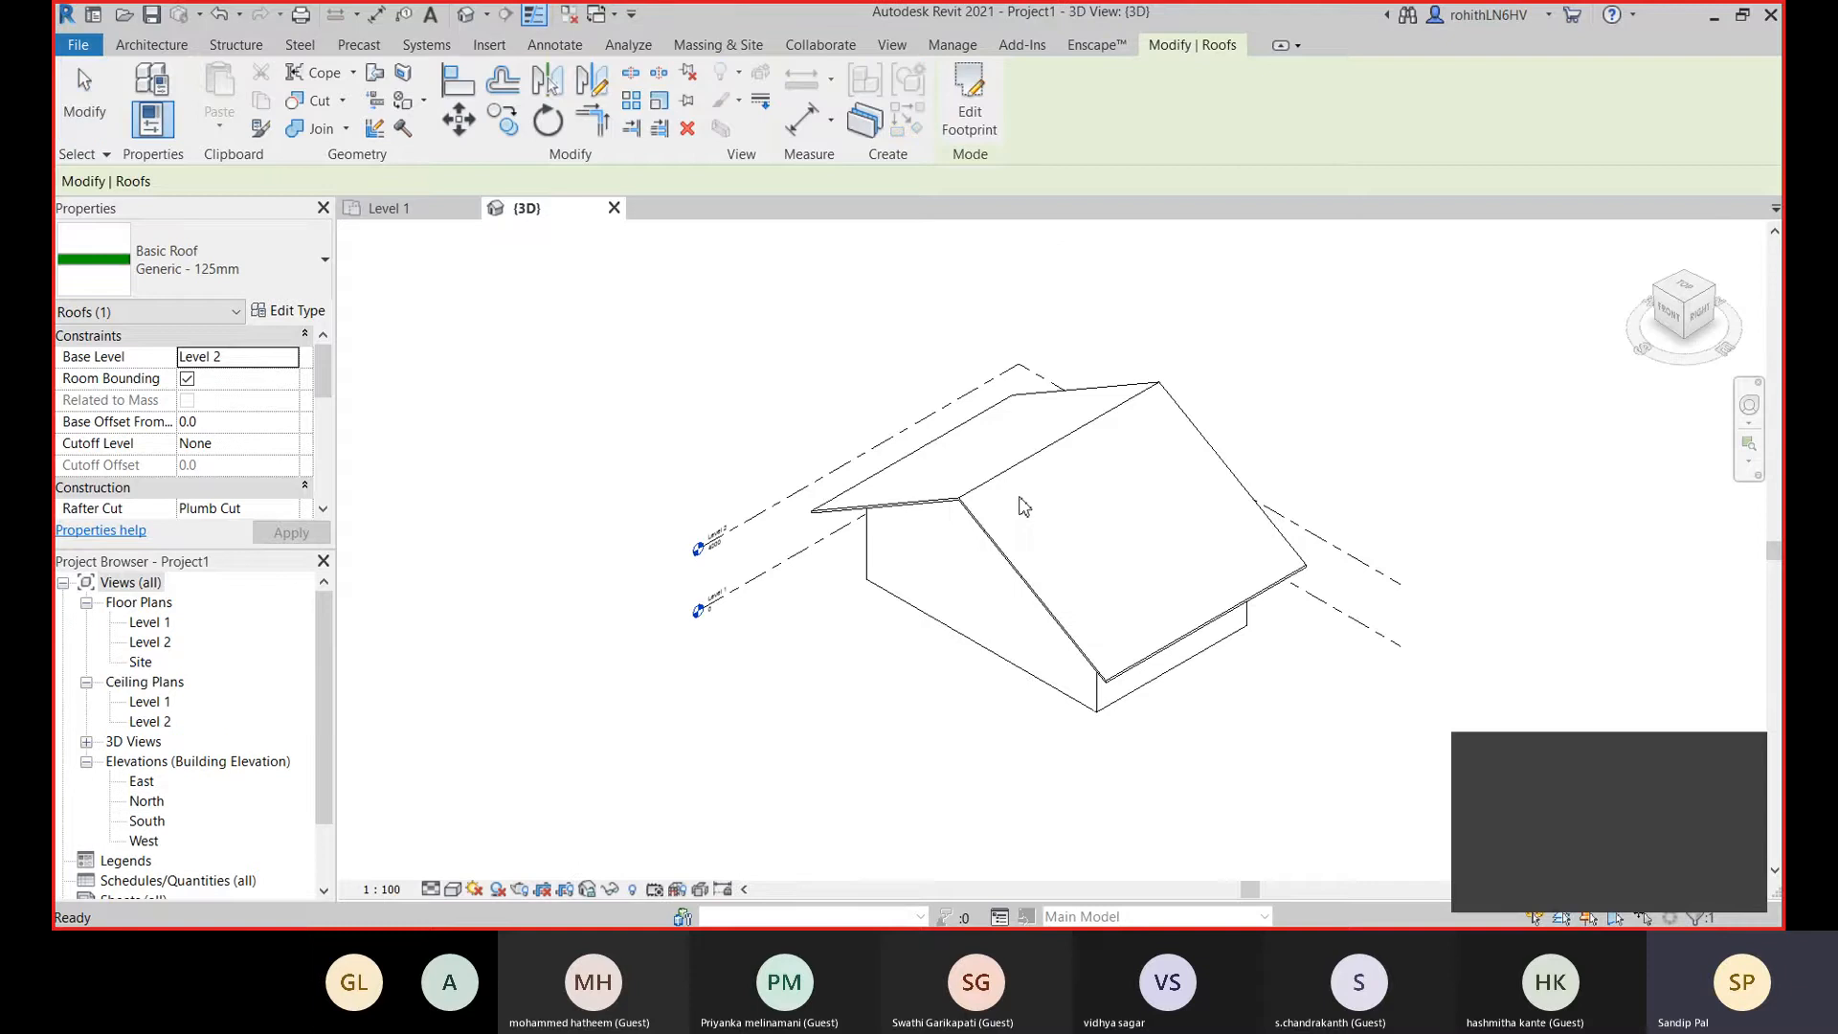
pyautogui.click(1018, 745)
pyautogui.scroll(3, 1018, 745)
pyautogui.moveTo(922, 679); pyautogui.dragTo(813, 769, button='middle')
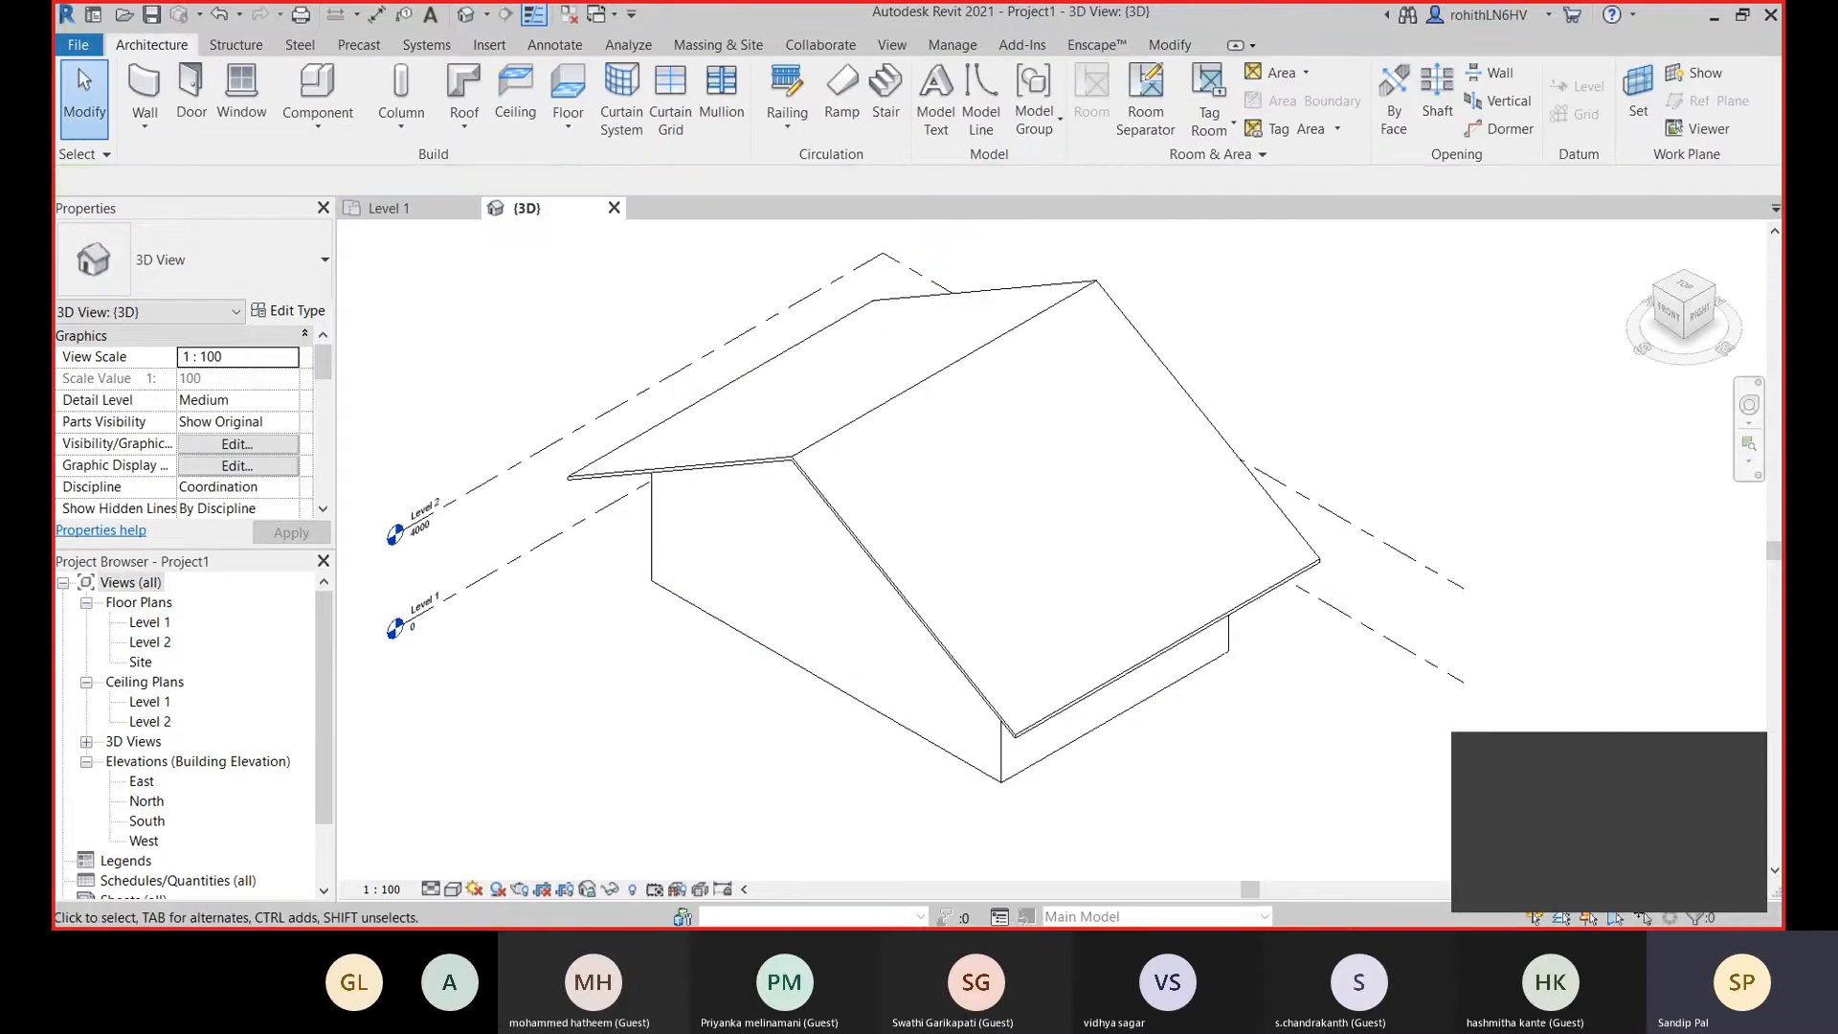
pyautogui.click(475, 889)
pyautogui.click(977, 814)
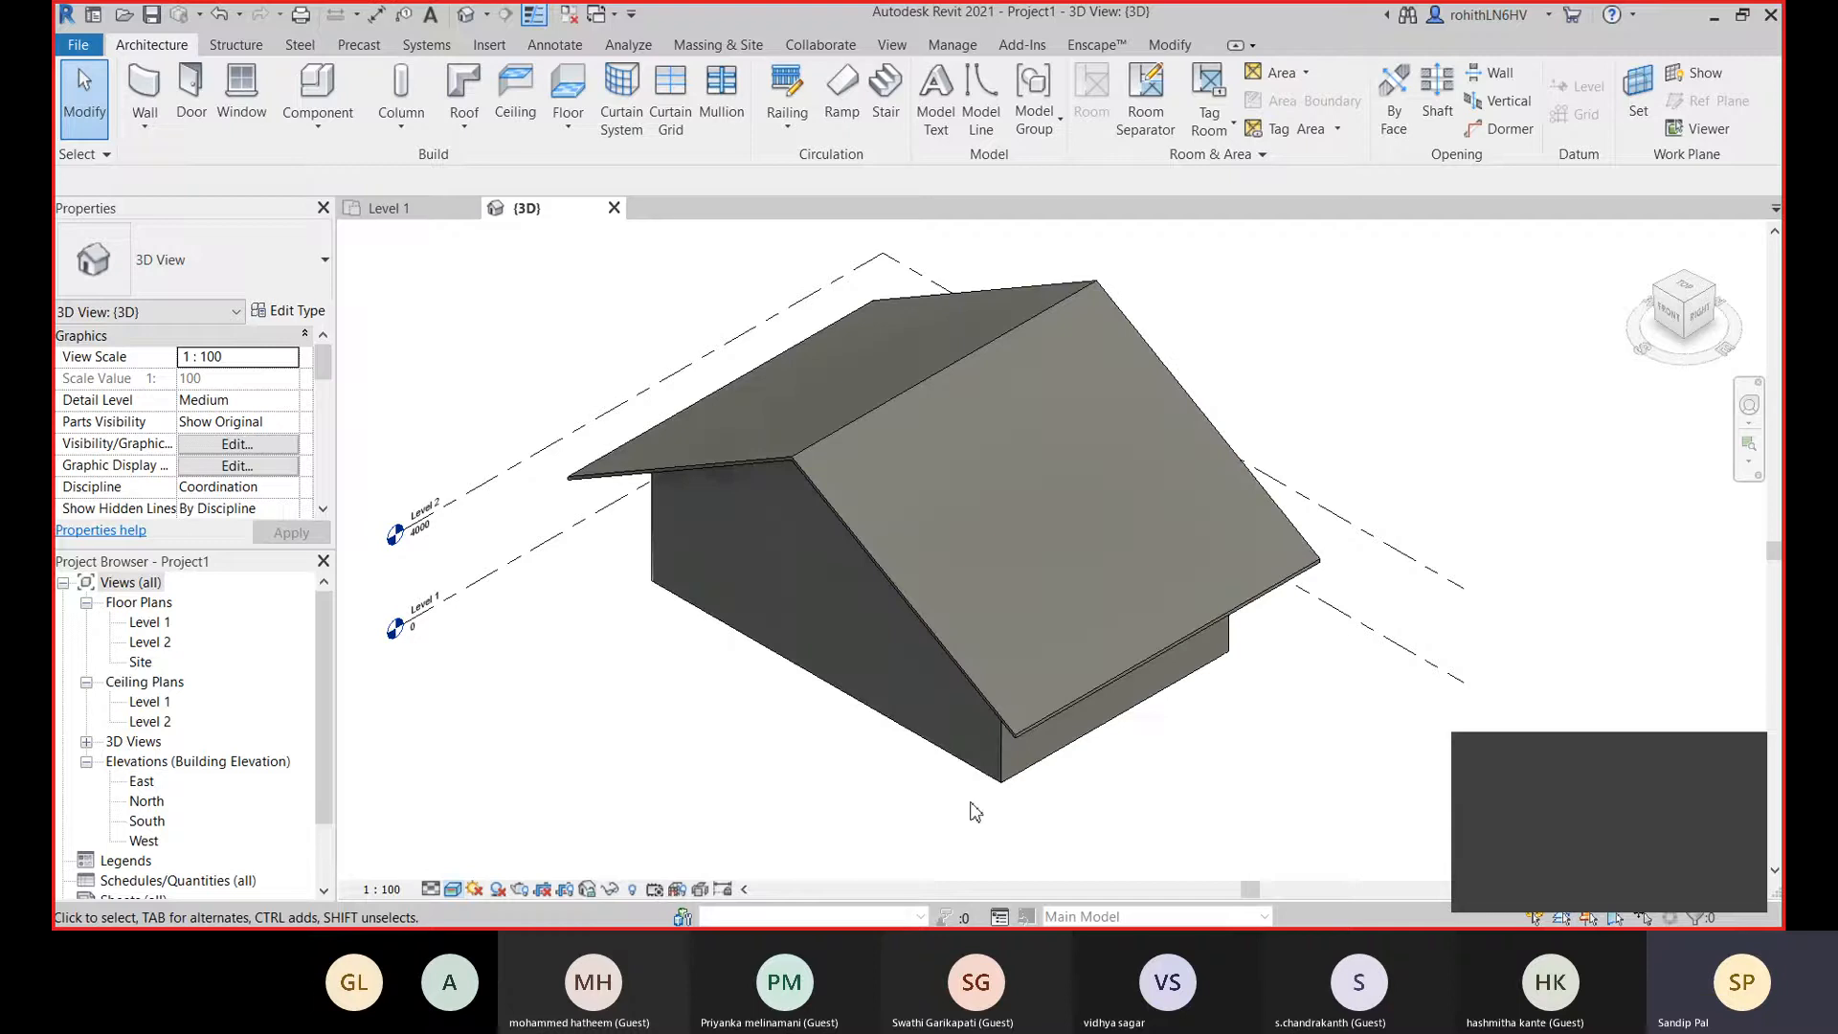
pyautogui.keyDown('shift'); pyautogui.moveTo(1324, 752); pyautogui.dragTo(910, 544, button='middle'); pyautogui.keyUp('shift')
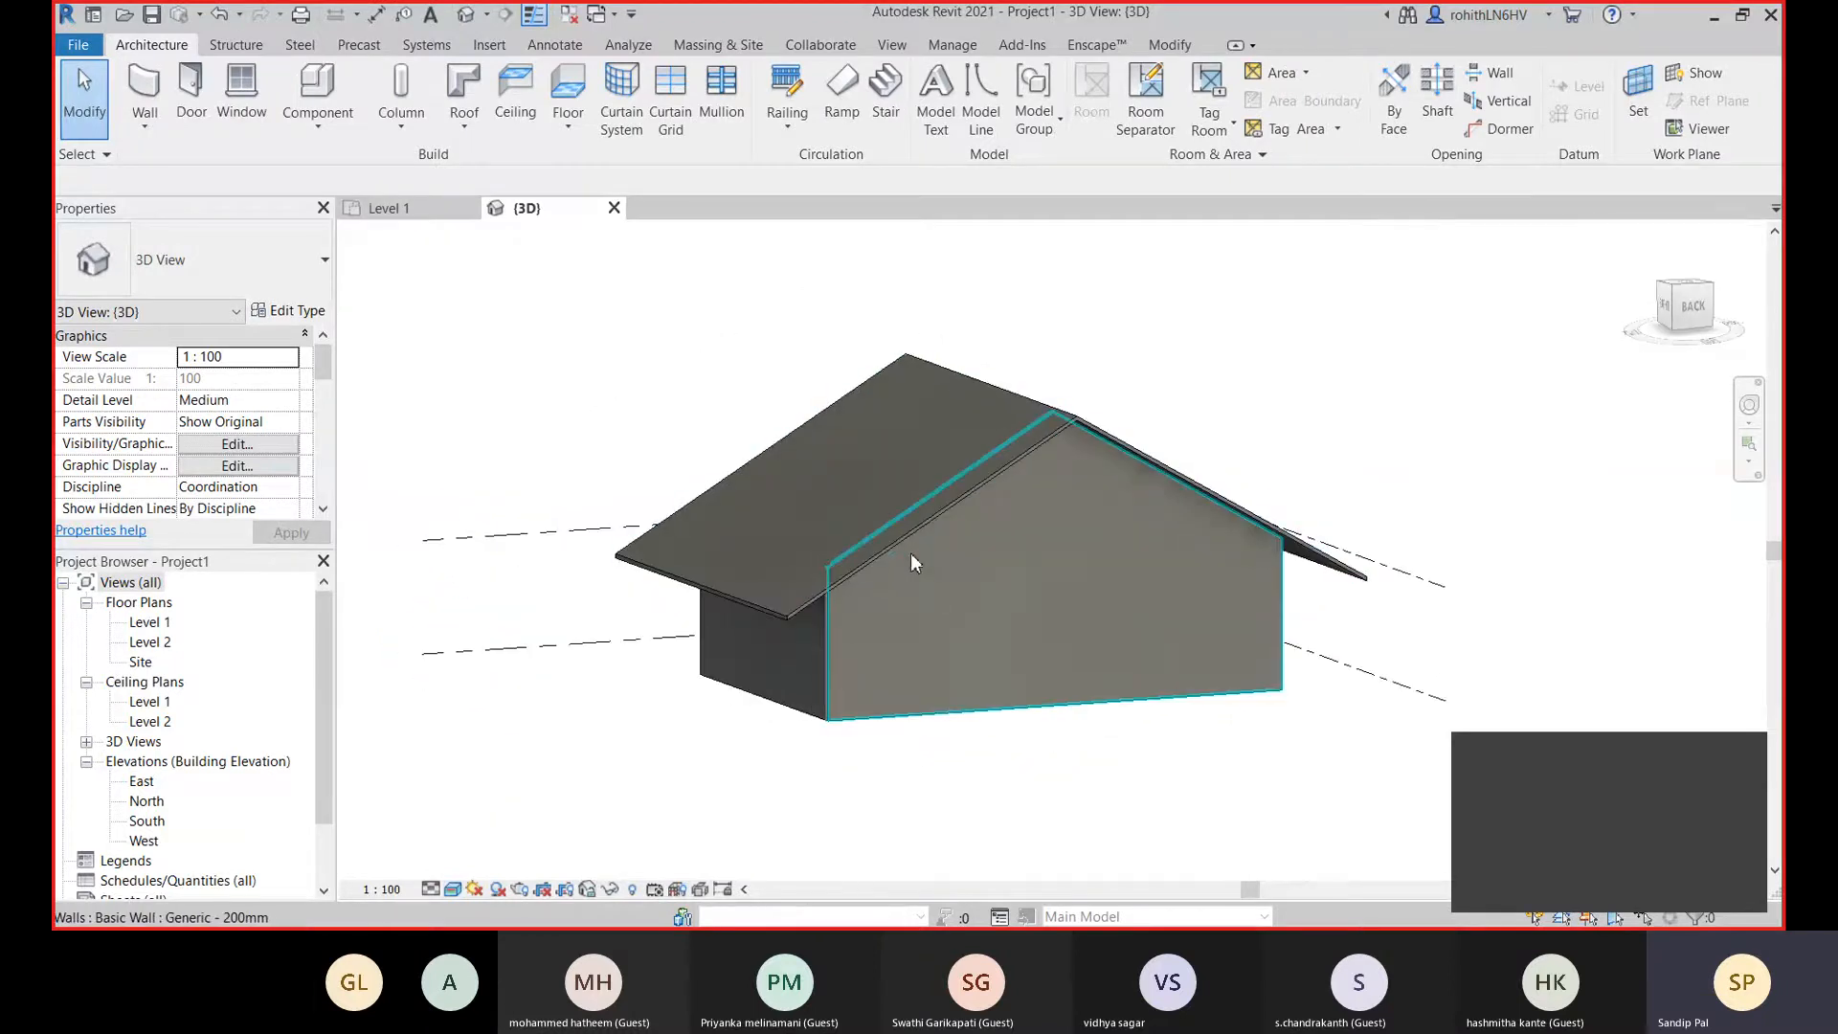
pyautogui.keyDown('shift'); pyautogui.moveTo(973, 669); pyautogui.dragTo(1168, 537, button='middle'); pyautogui.keyUp('shift')
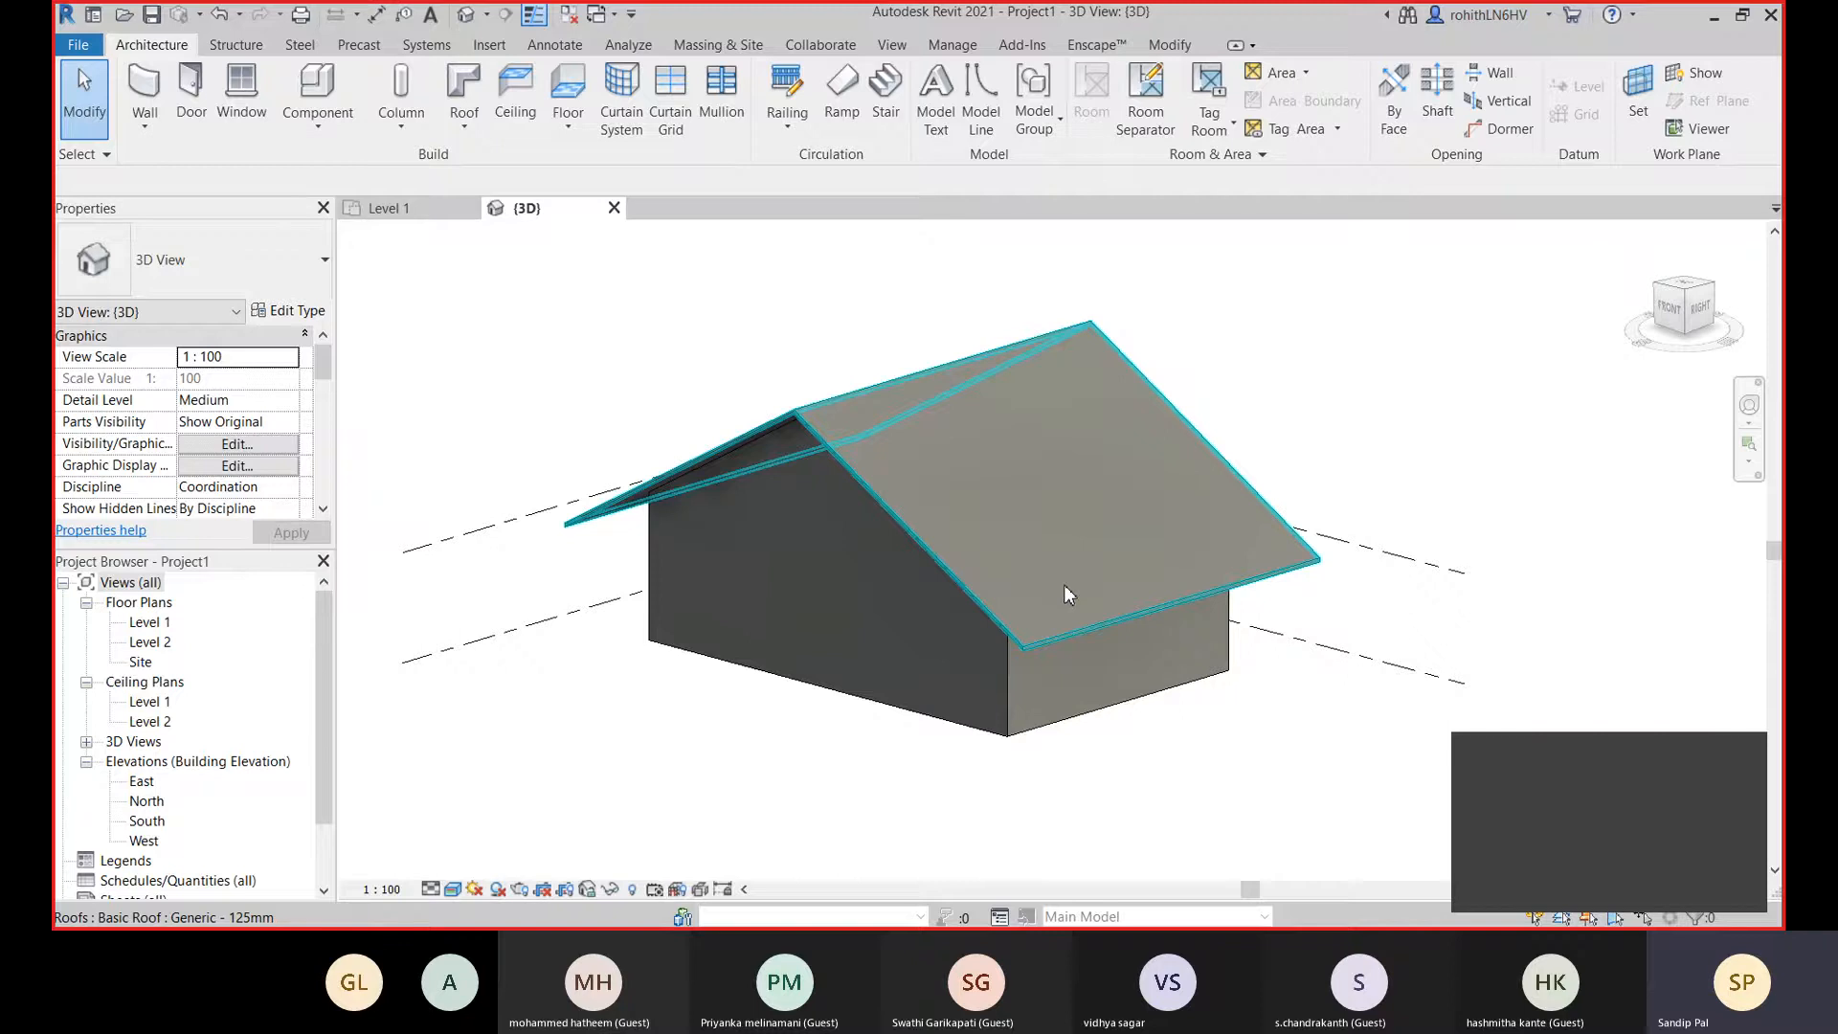
pyautogui.moveTo(1069, 594); pyautogui.dragTo(1014, 665, button='middle')
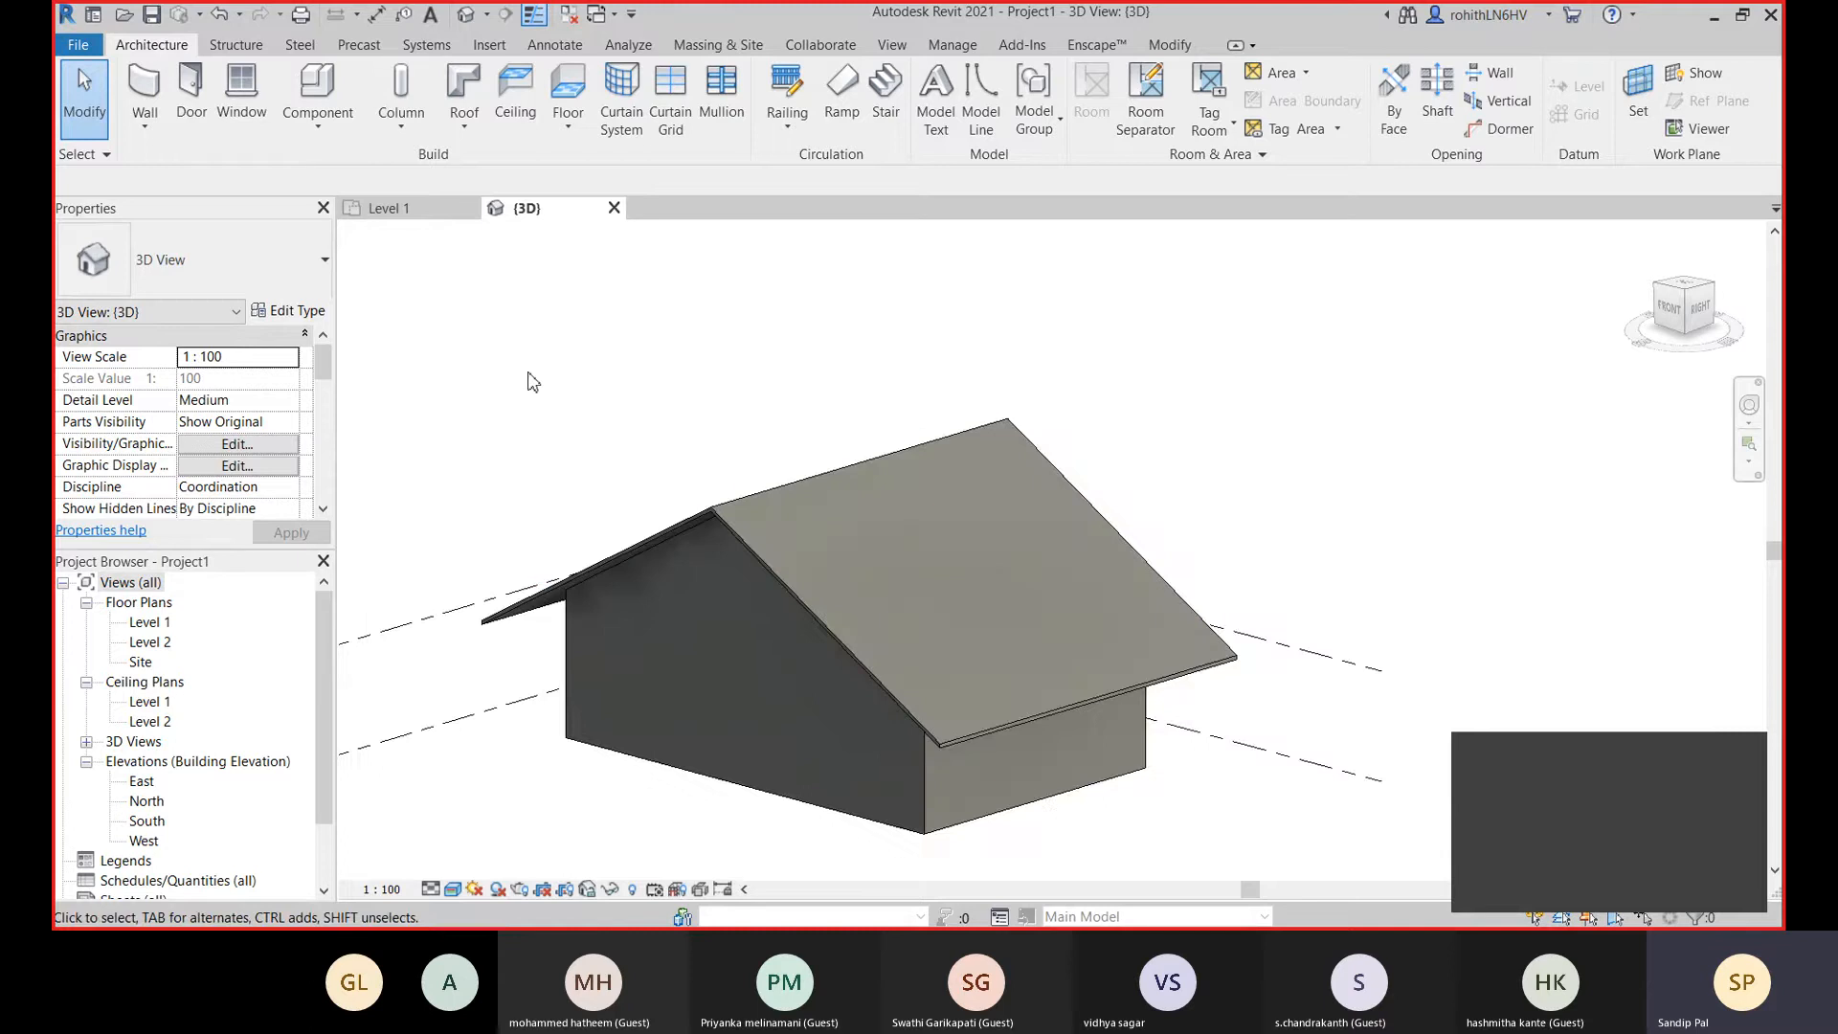
# Open the Level 2 floor plan and bring the roofed building into view.
pyautogui.click(150, 721)
pyautogui.doubleClick(148, 642)
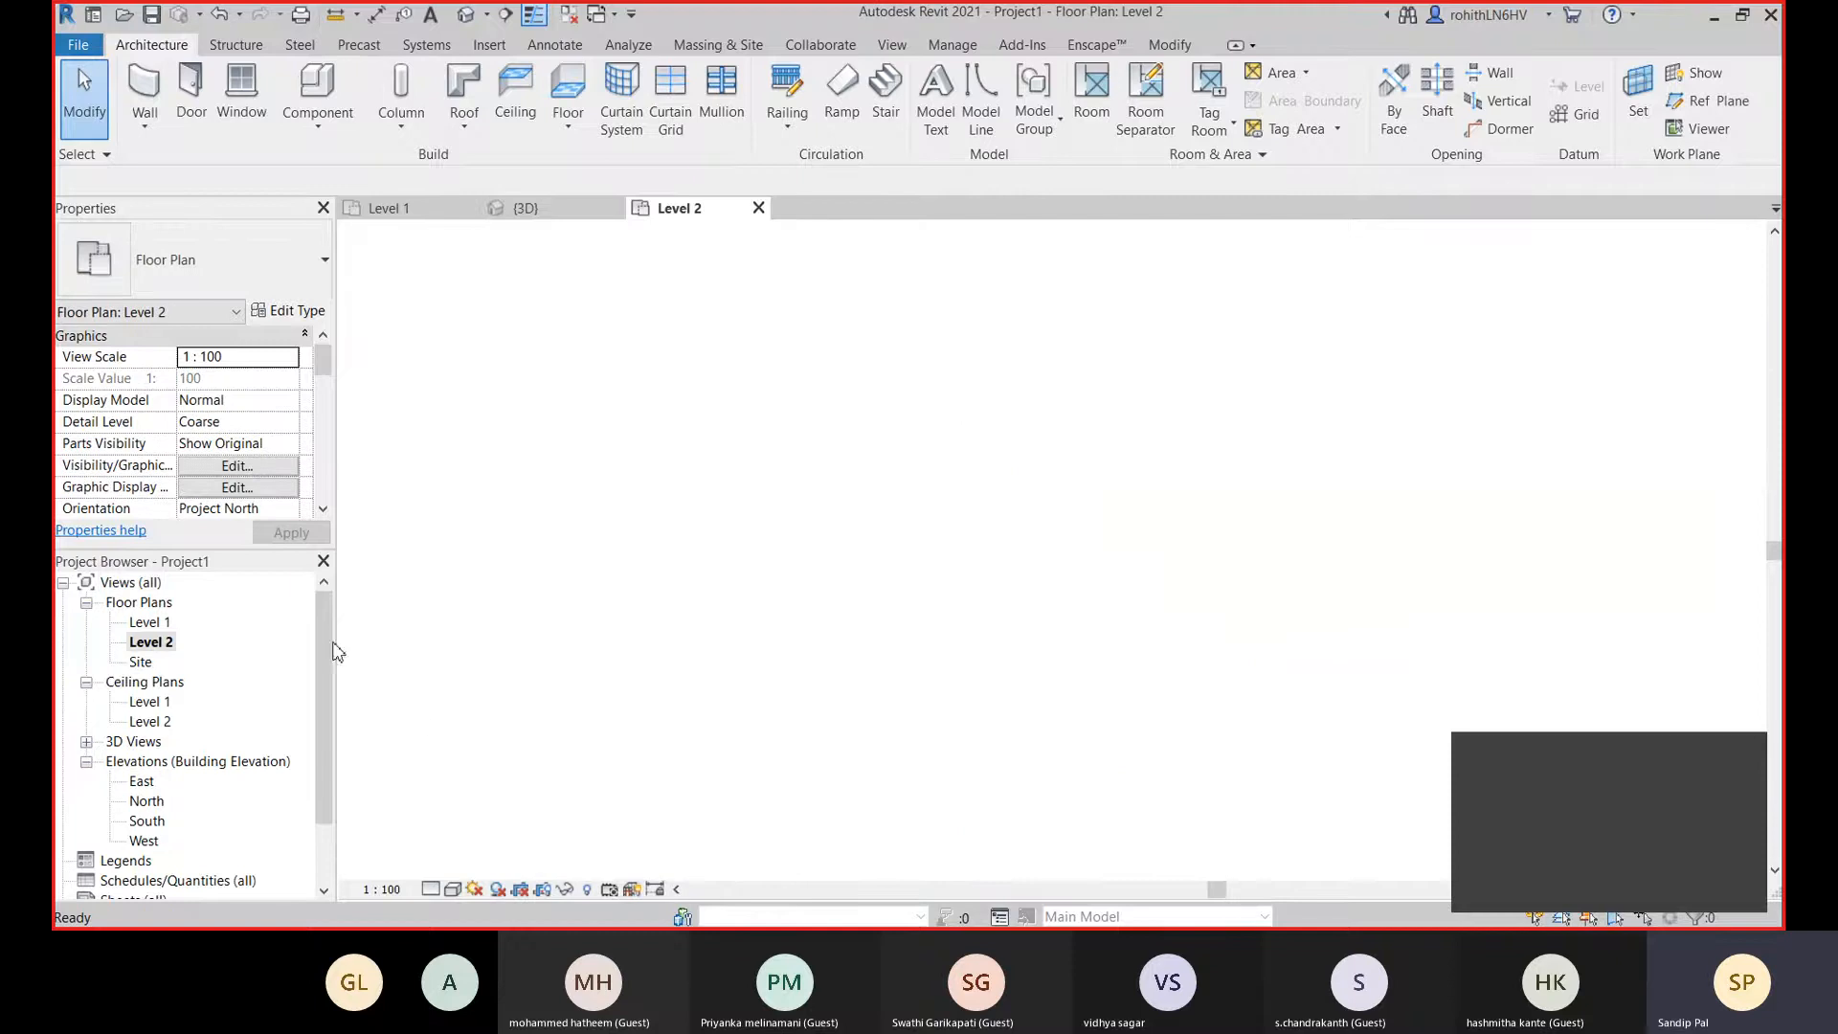
pyautogui.moveTo(1094, 577); pyautogui.dragTo(1024, 608, button='middle')
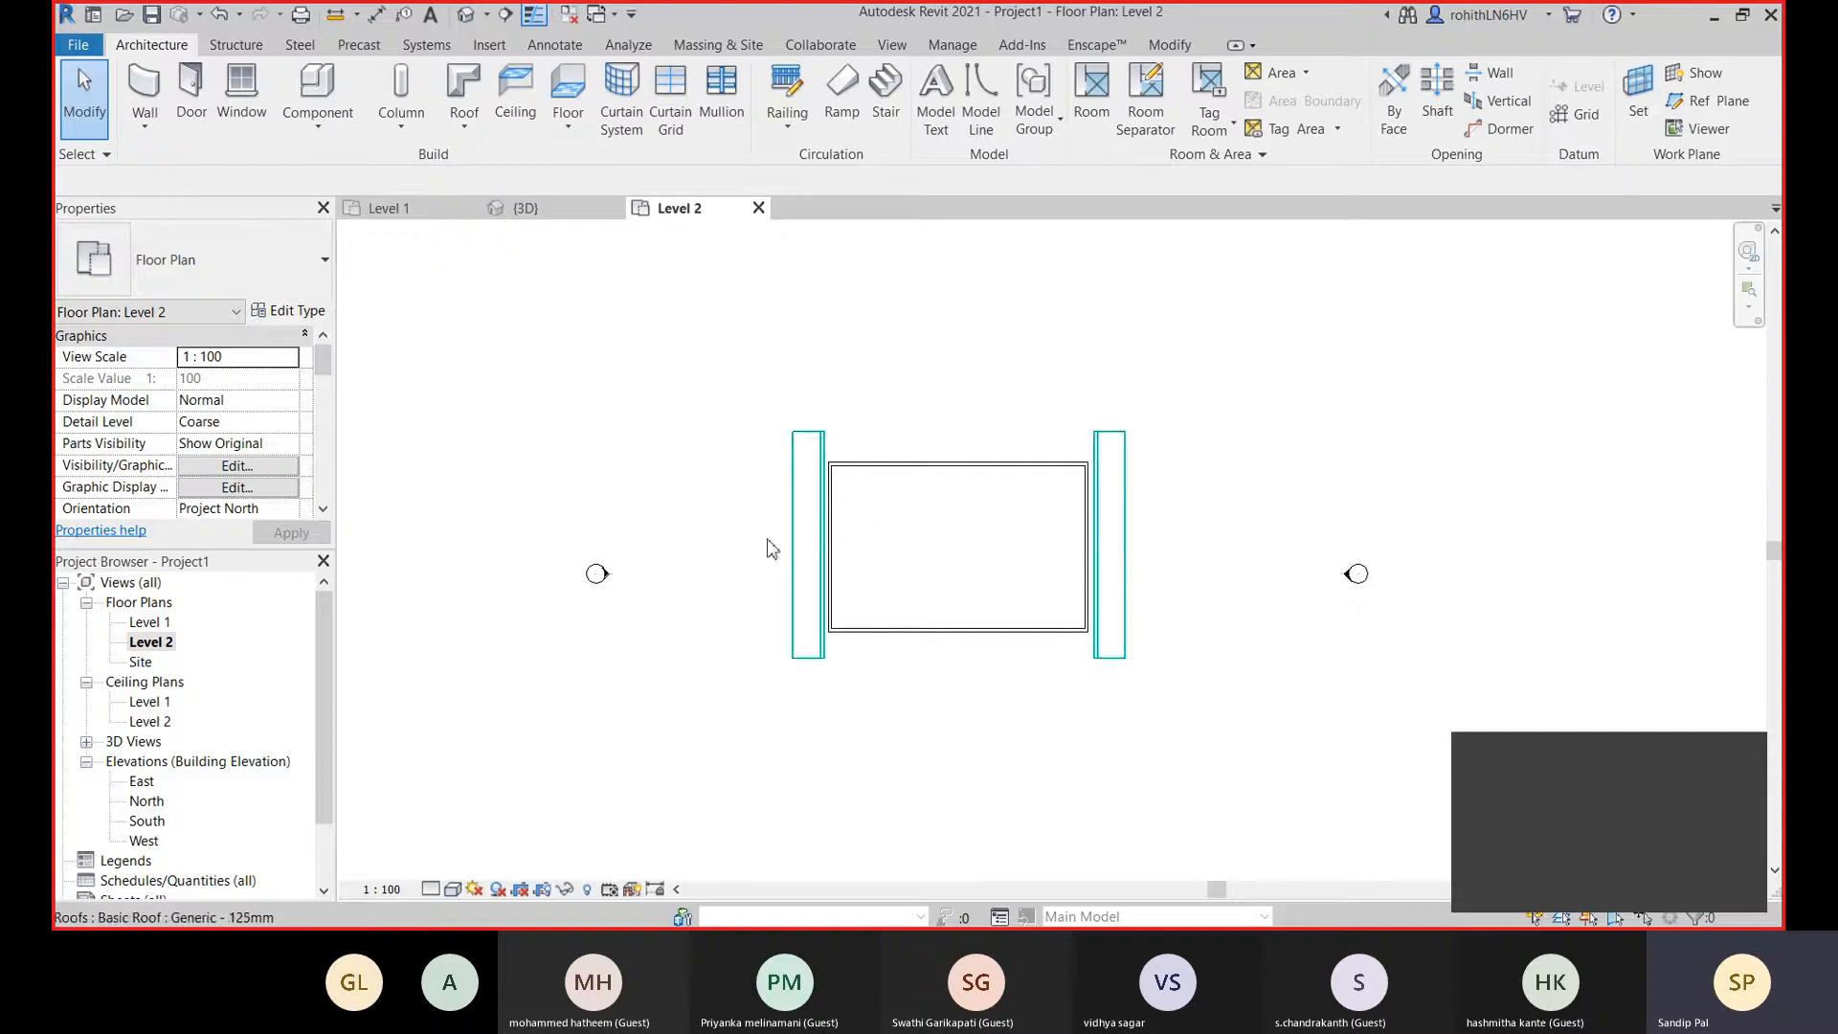
# Draw a horizontal Generic - 225mm Masonry wall about 5200 mm long from the west roof strip into the building's upper half.
pyautogui.click(144, 90)
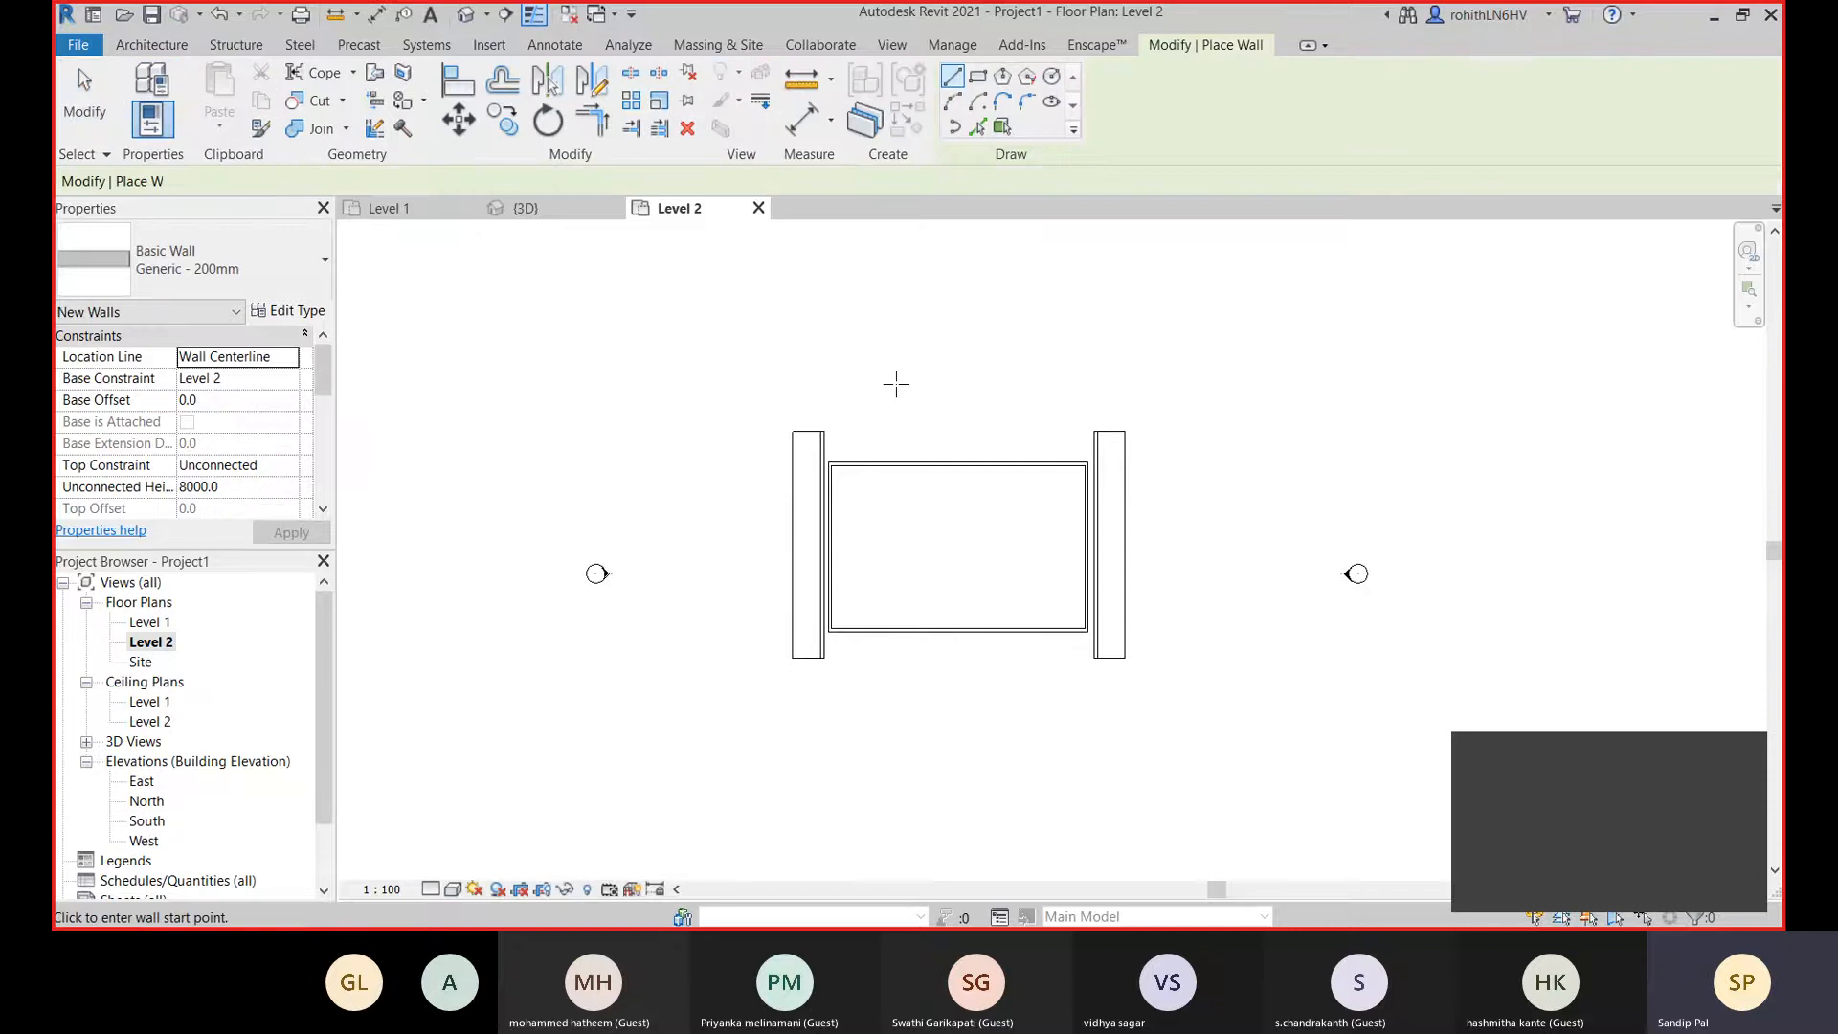
pyautogui.click(211, 273)
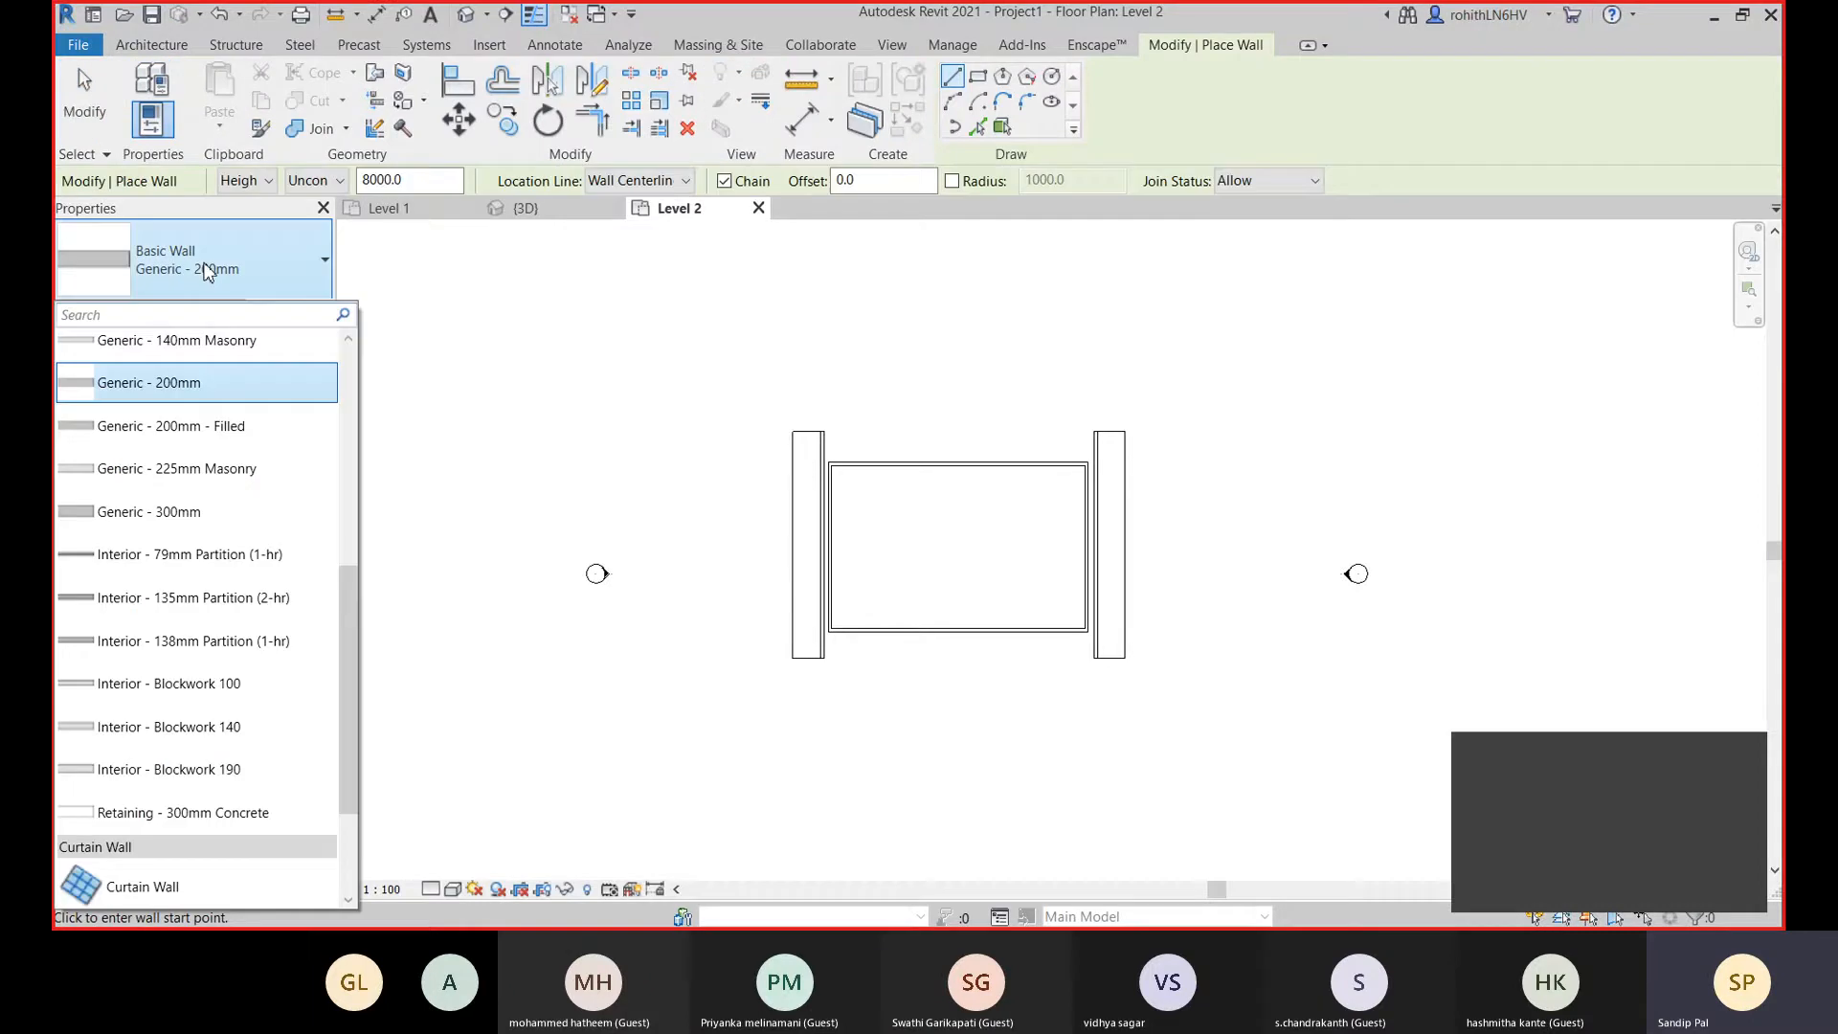
pyautogui.click(198, 471)
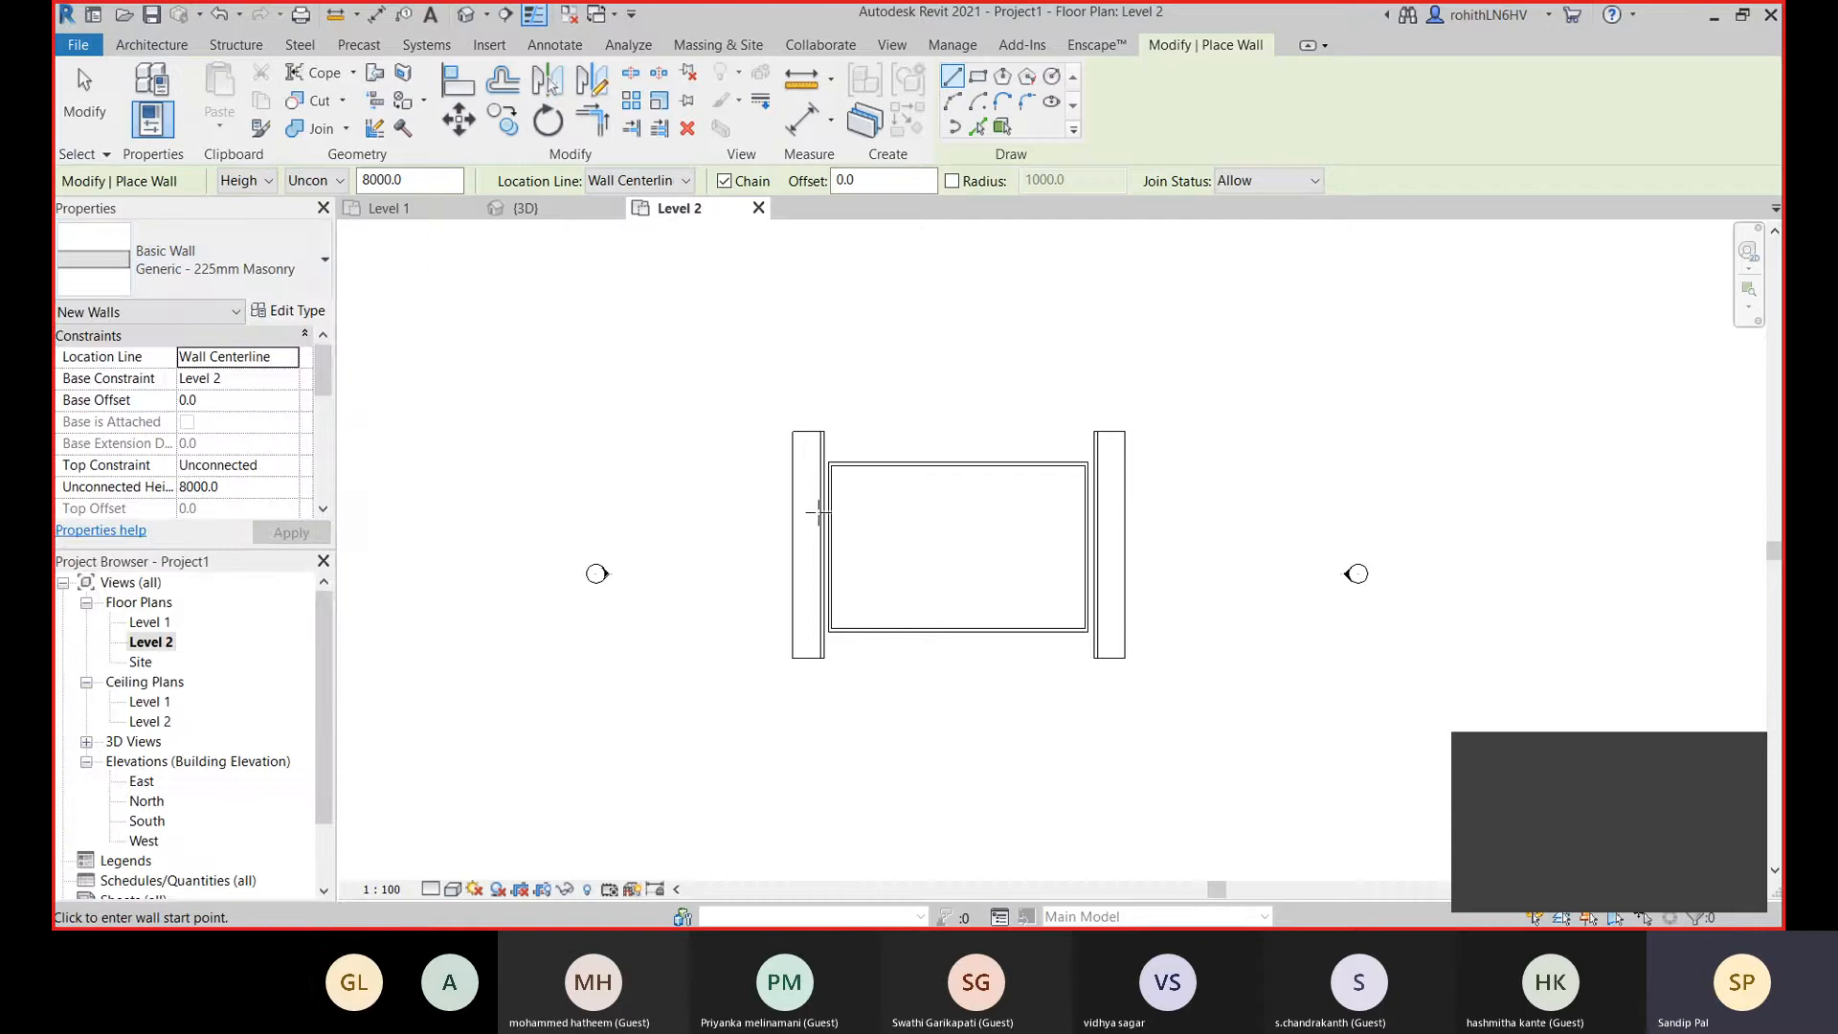
pyautogui.scroll(2, 818, 512)
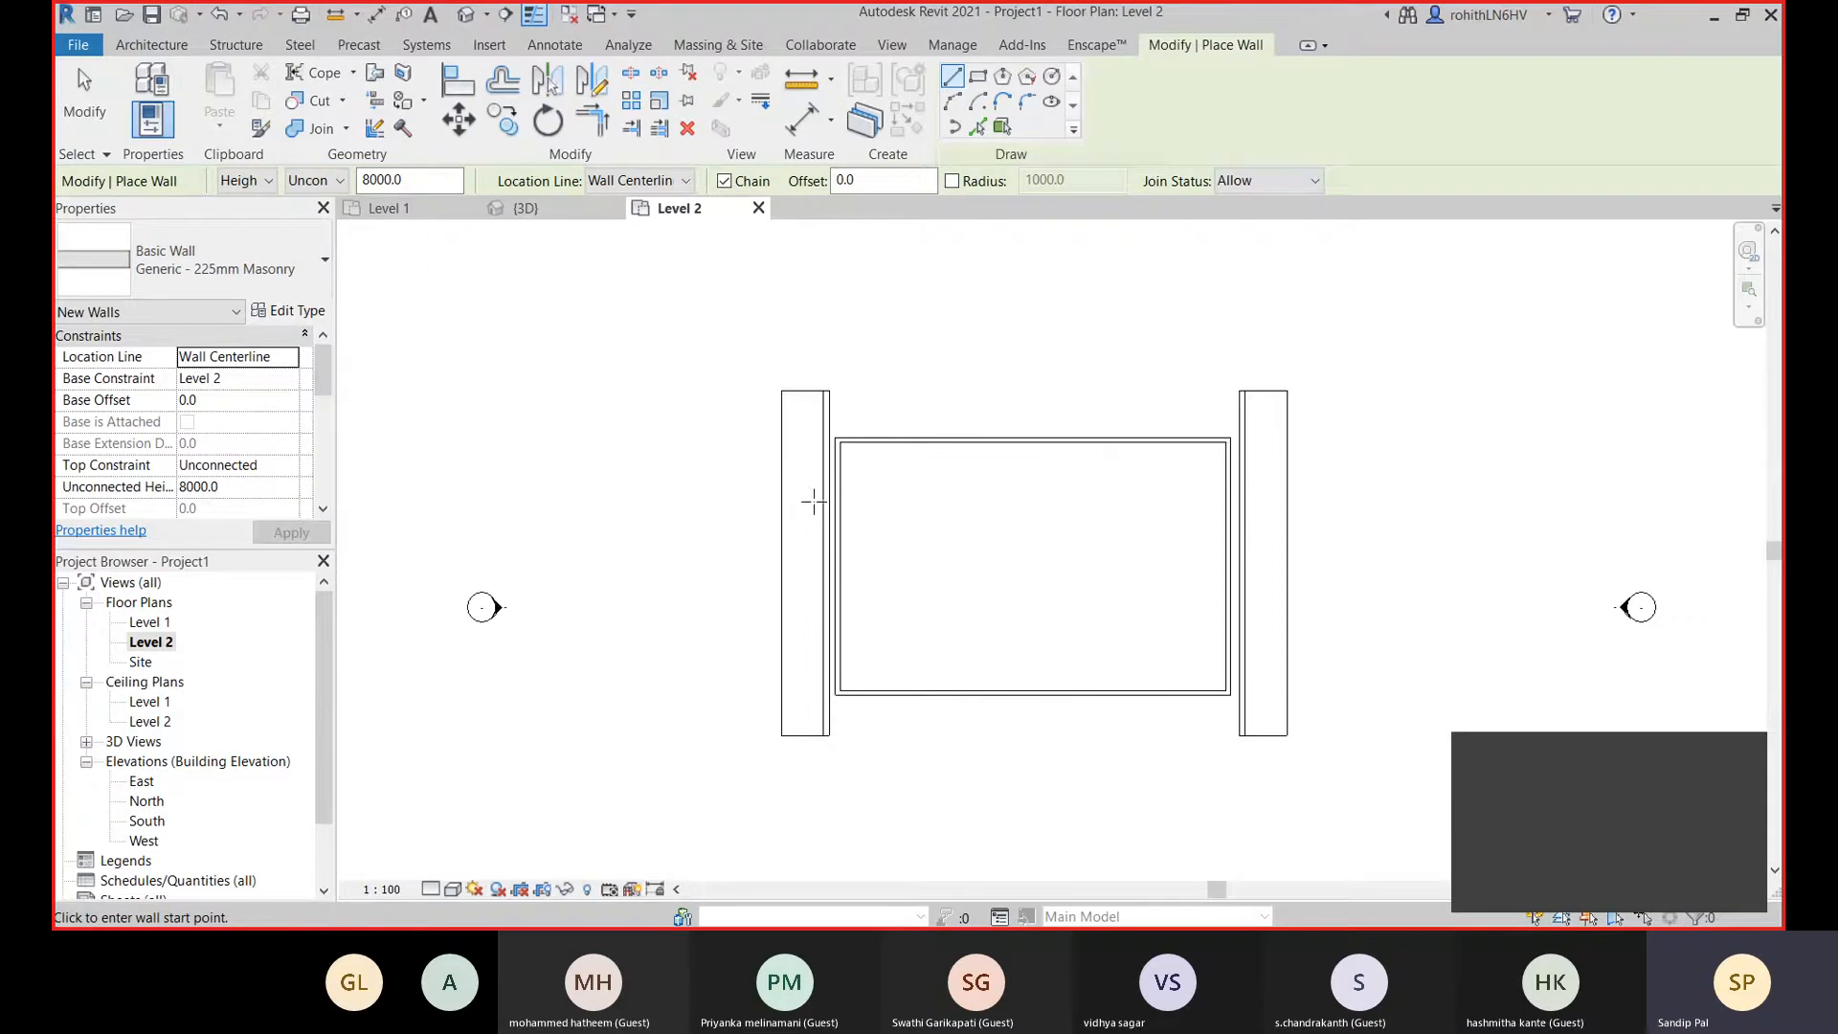
pyautogui.click(814, 498)
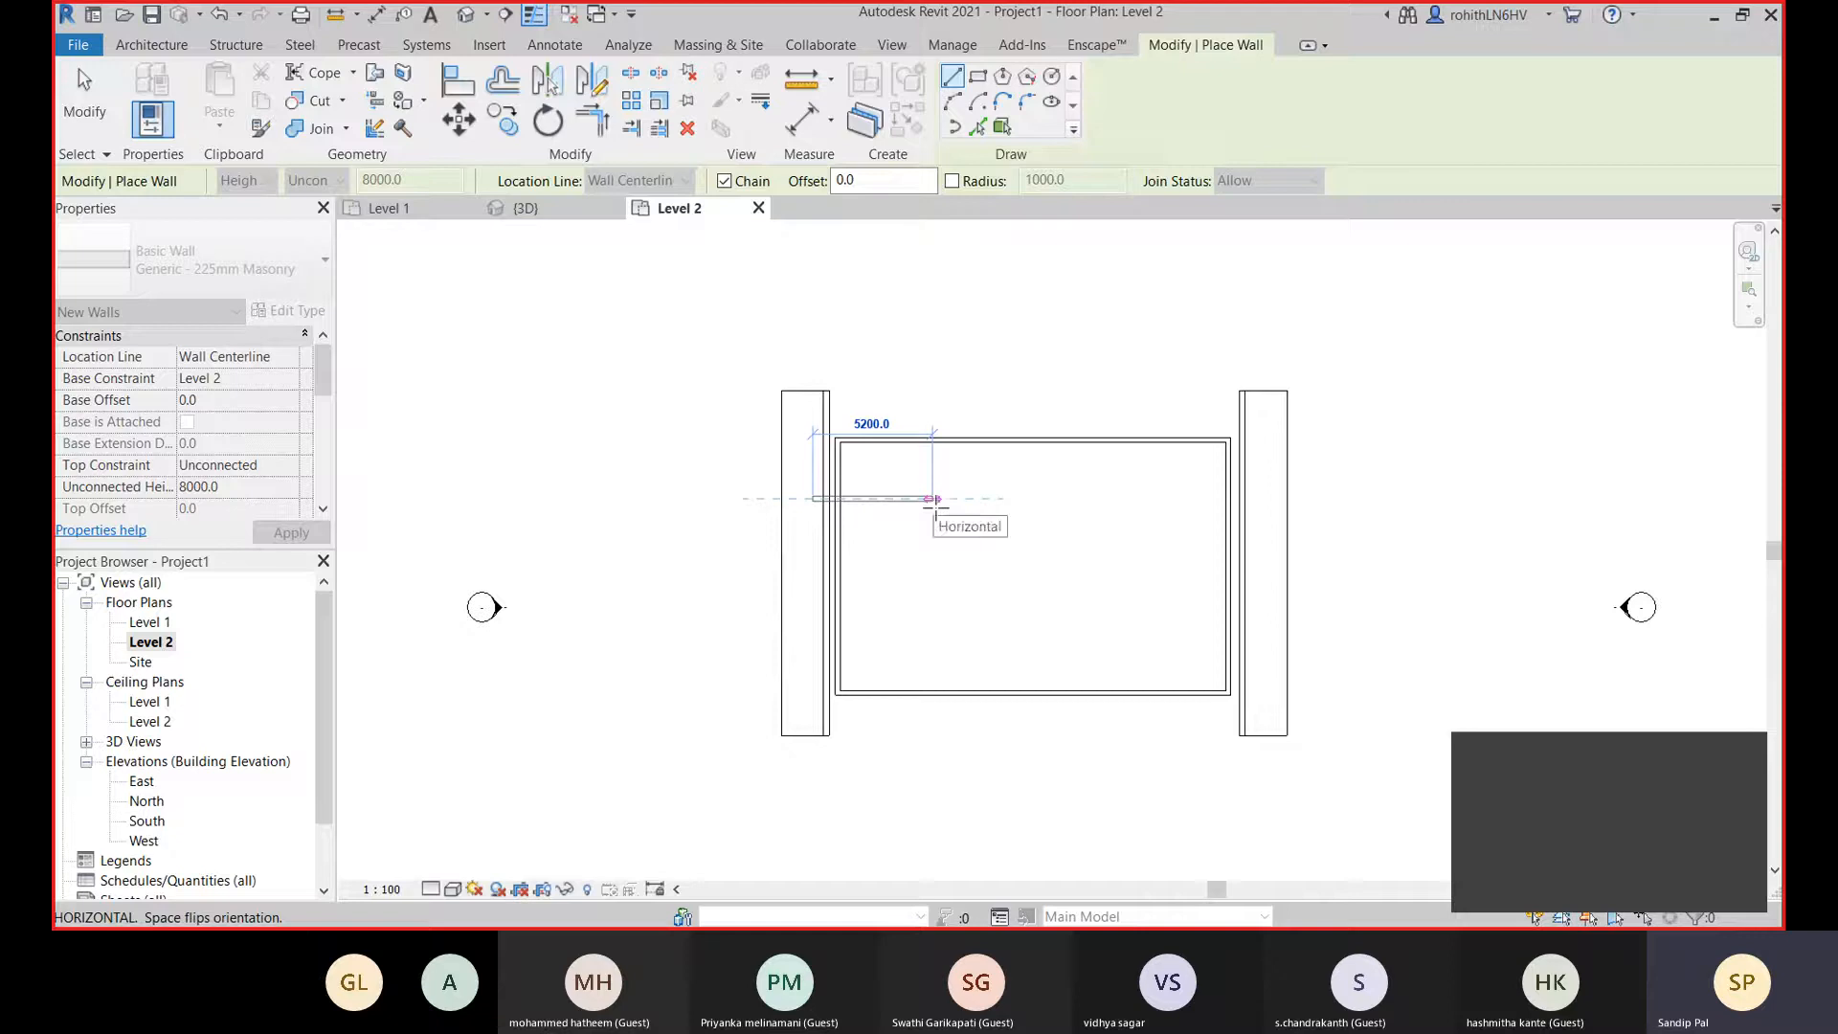
pyautogui.click(933, 498)
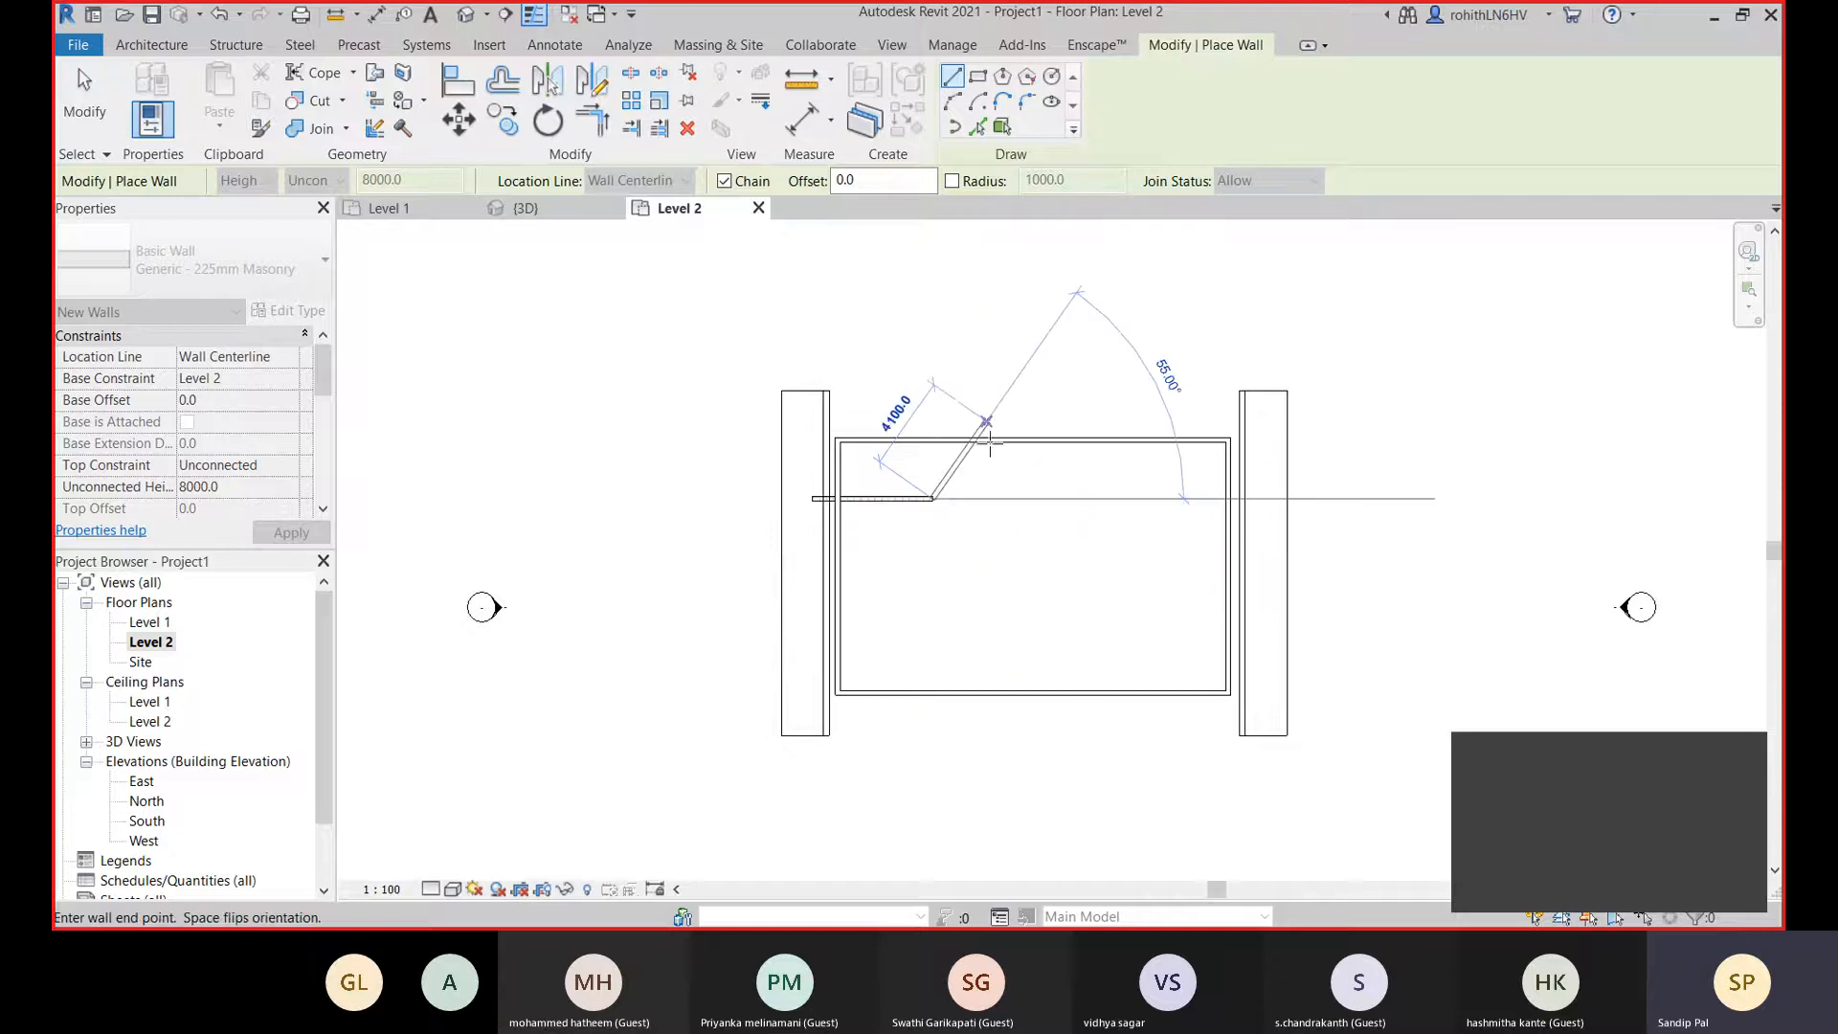
pyautogui.rightClick(955, 325)
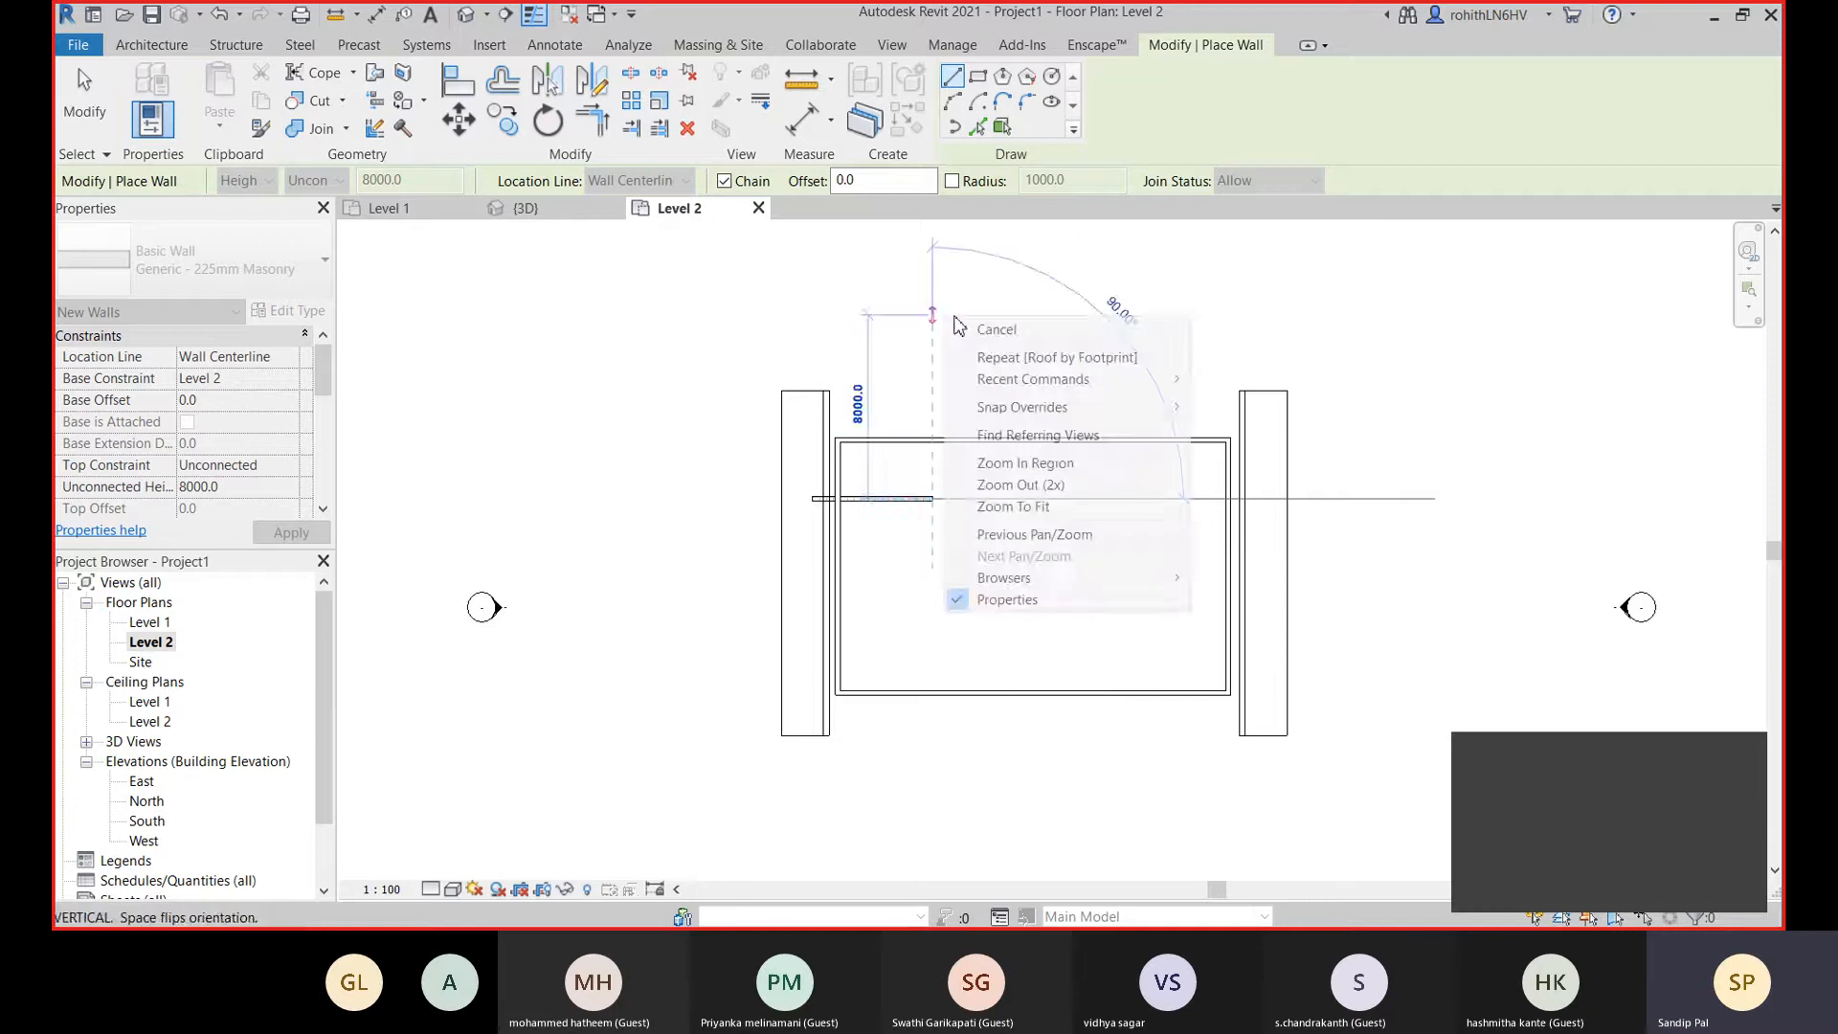
pyautogui.click(996, 328)
# Add an outer wall about 5100 mm long from the first wall's west end and a parallel return wall to form an open-ended U.
pyautogui.click(812, 498)
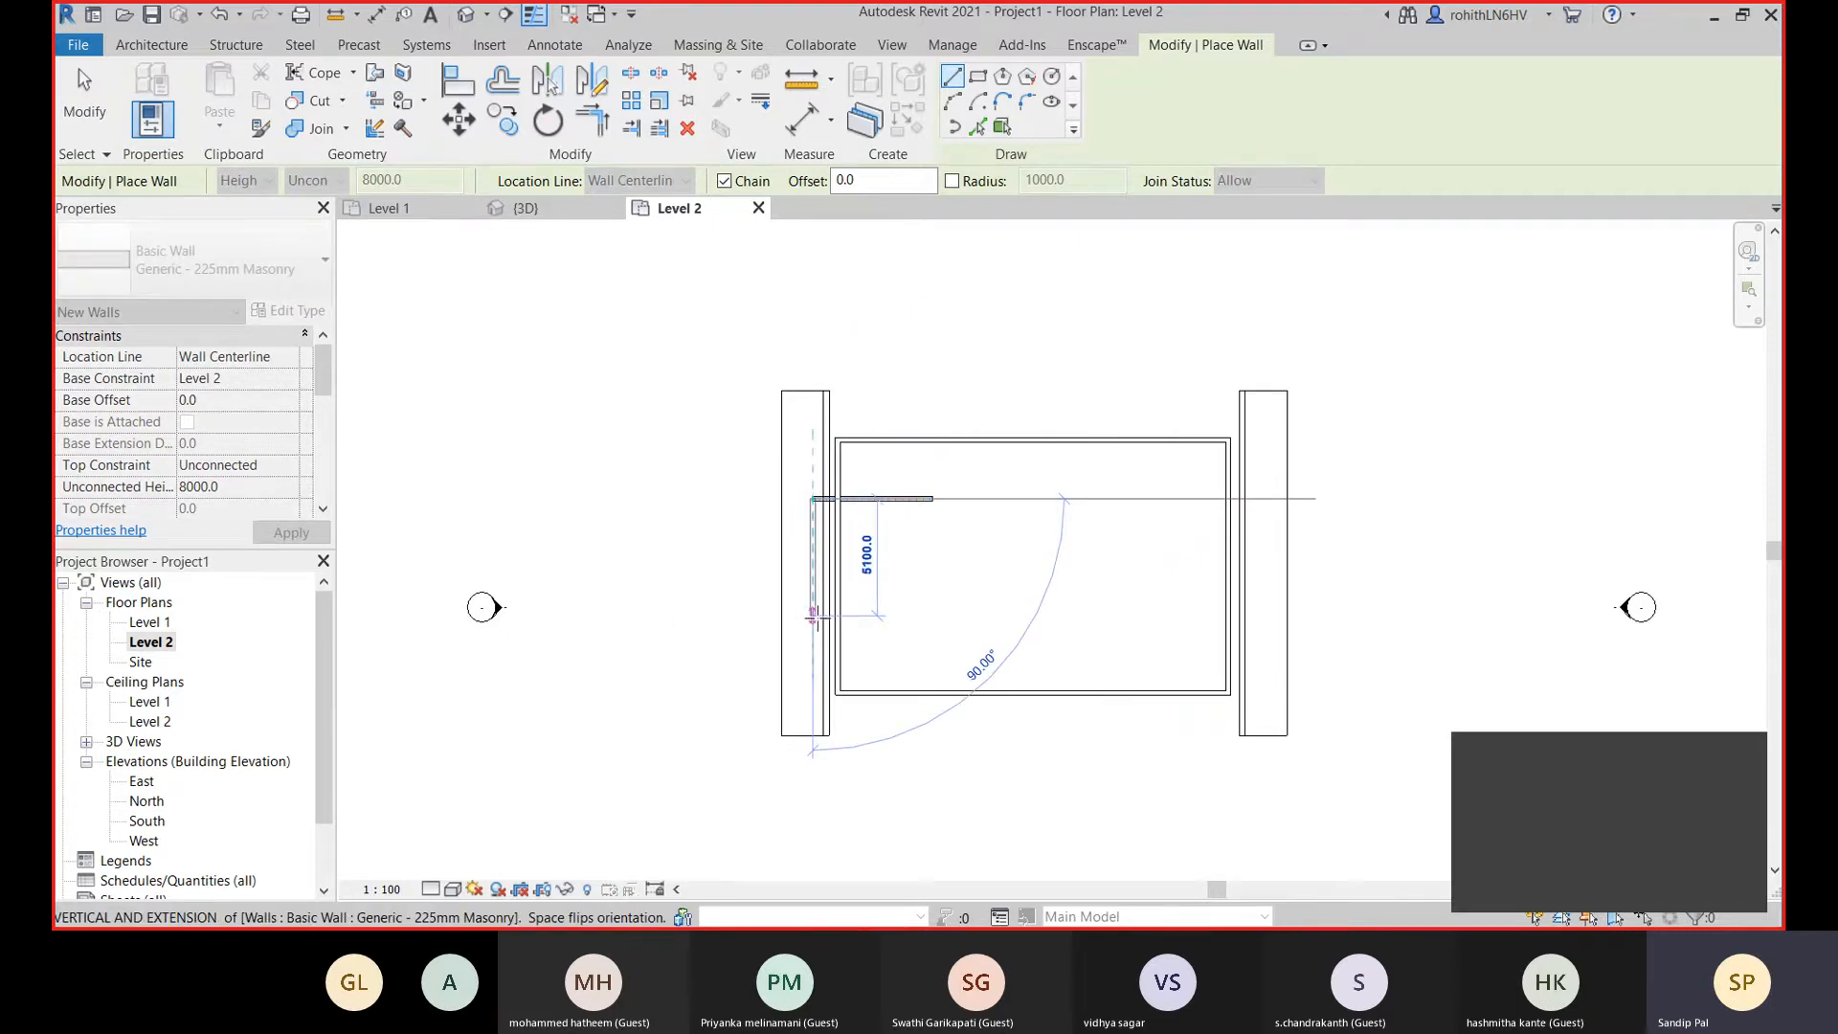
pyautogui.click(812, 615)
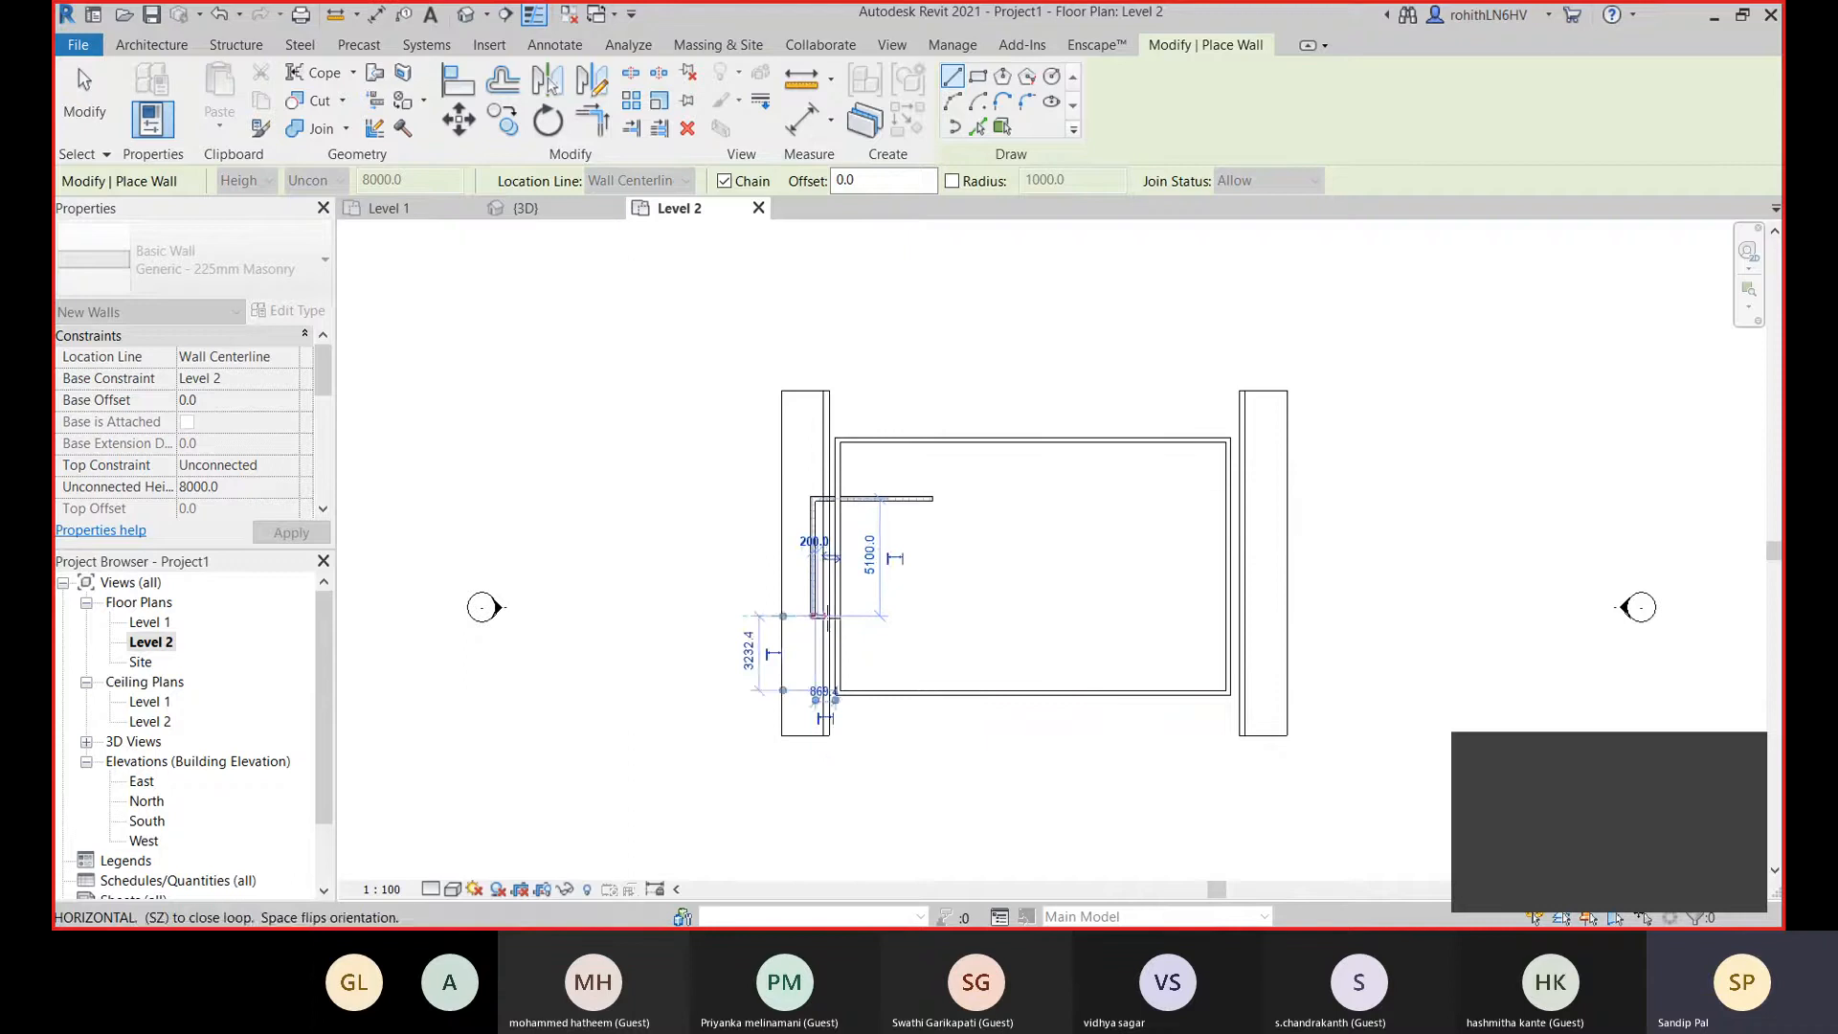
pyautogui.click(937, 611)
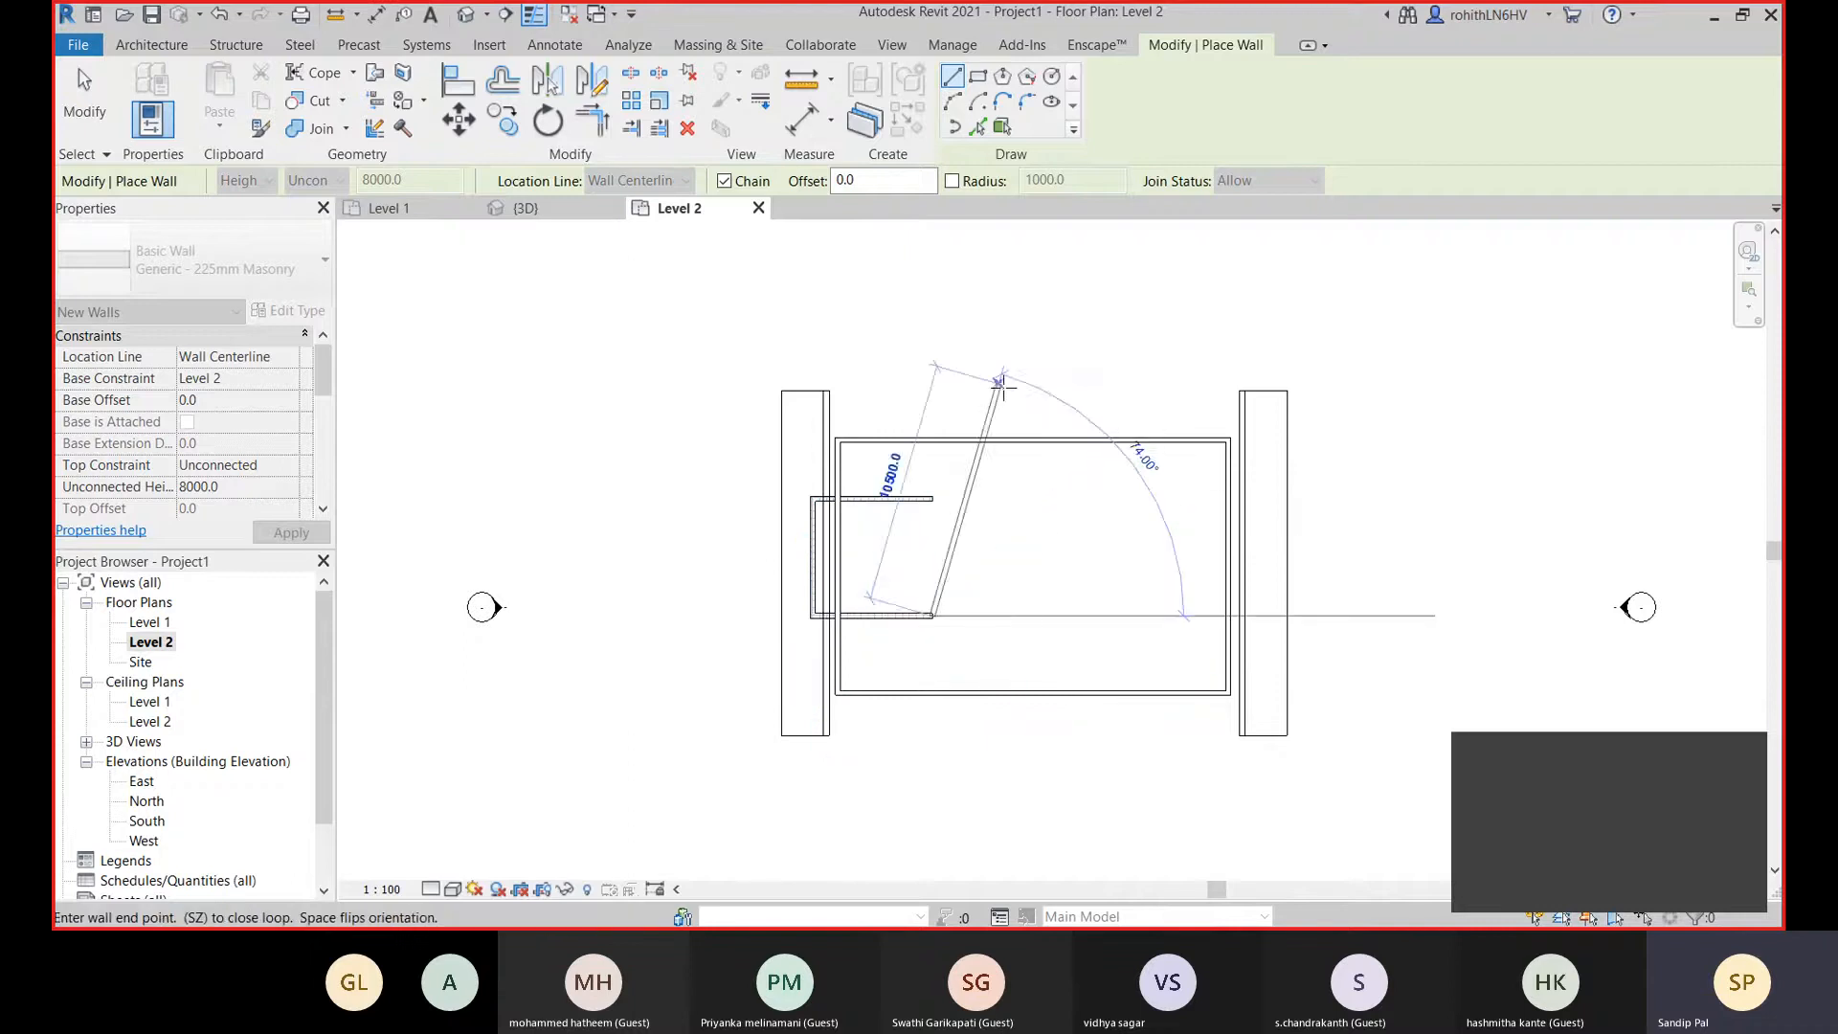
pyautogui.rightClick(978, 330)
pyautogui.click(1023, 355)
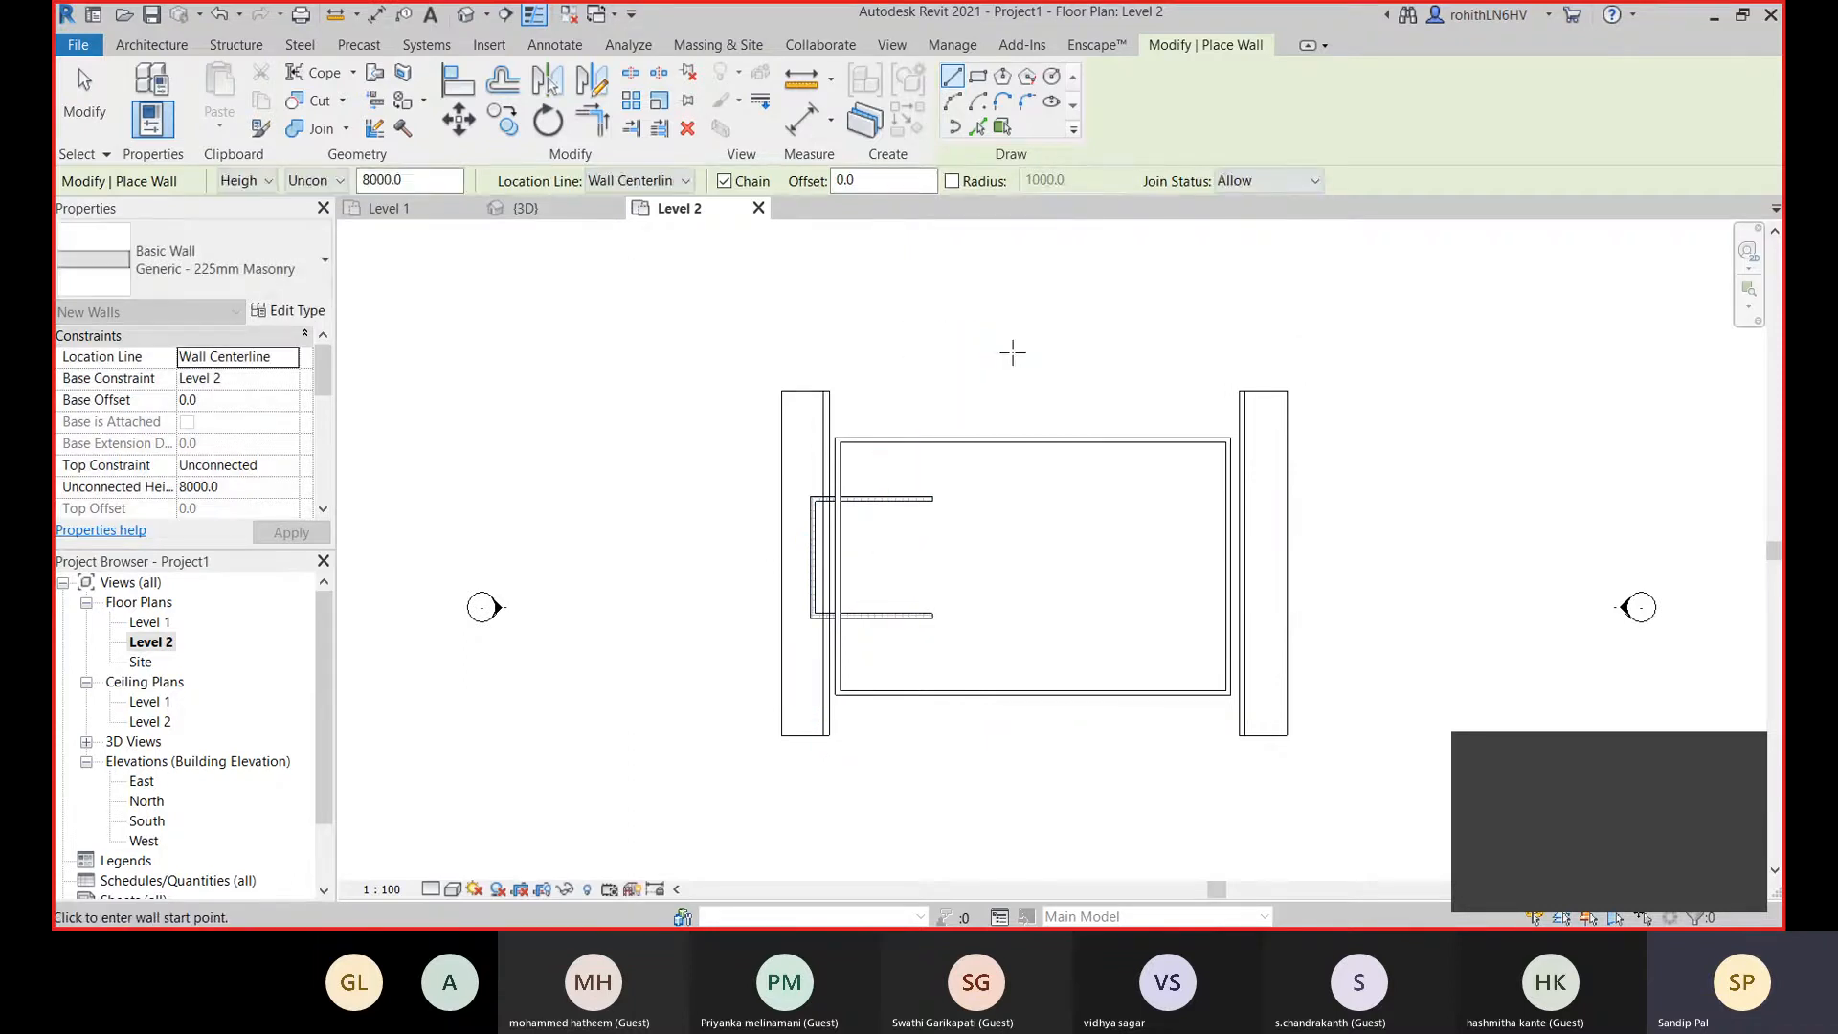
pyautogui.rightClick(1005, 350)
pyautogui.click(1025, 362)
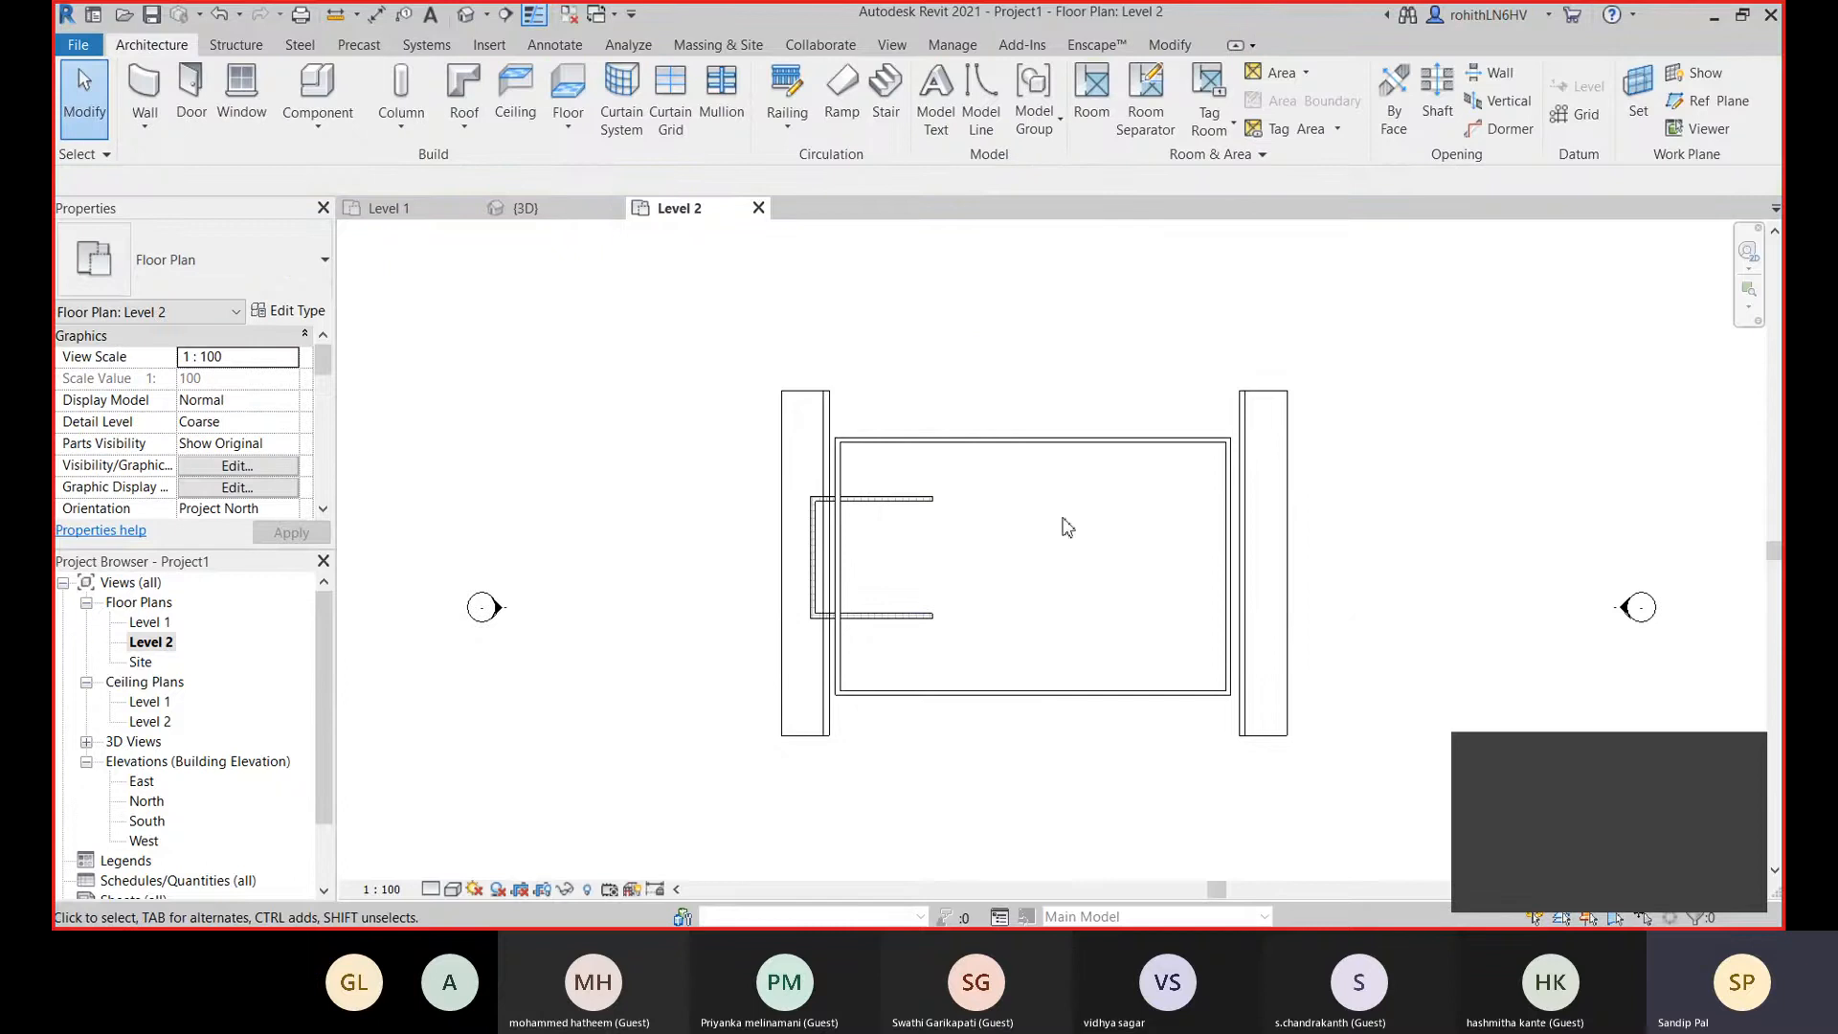
# In the 3D view, attach the bases of the new west and south masonry walls to the roof.
pyautogui.click(525, 210)
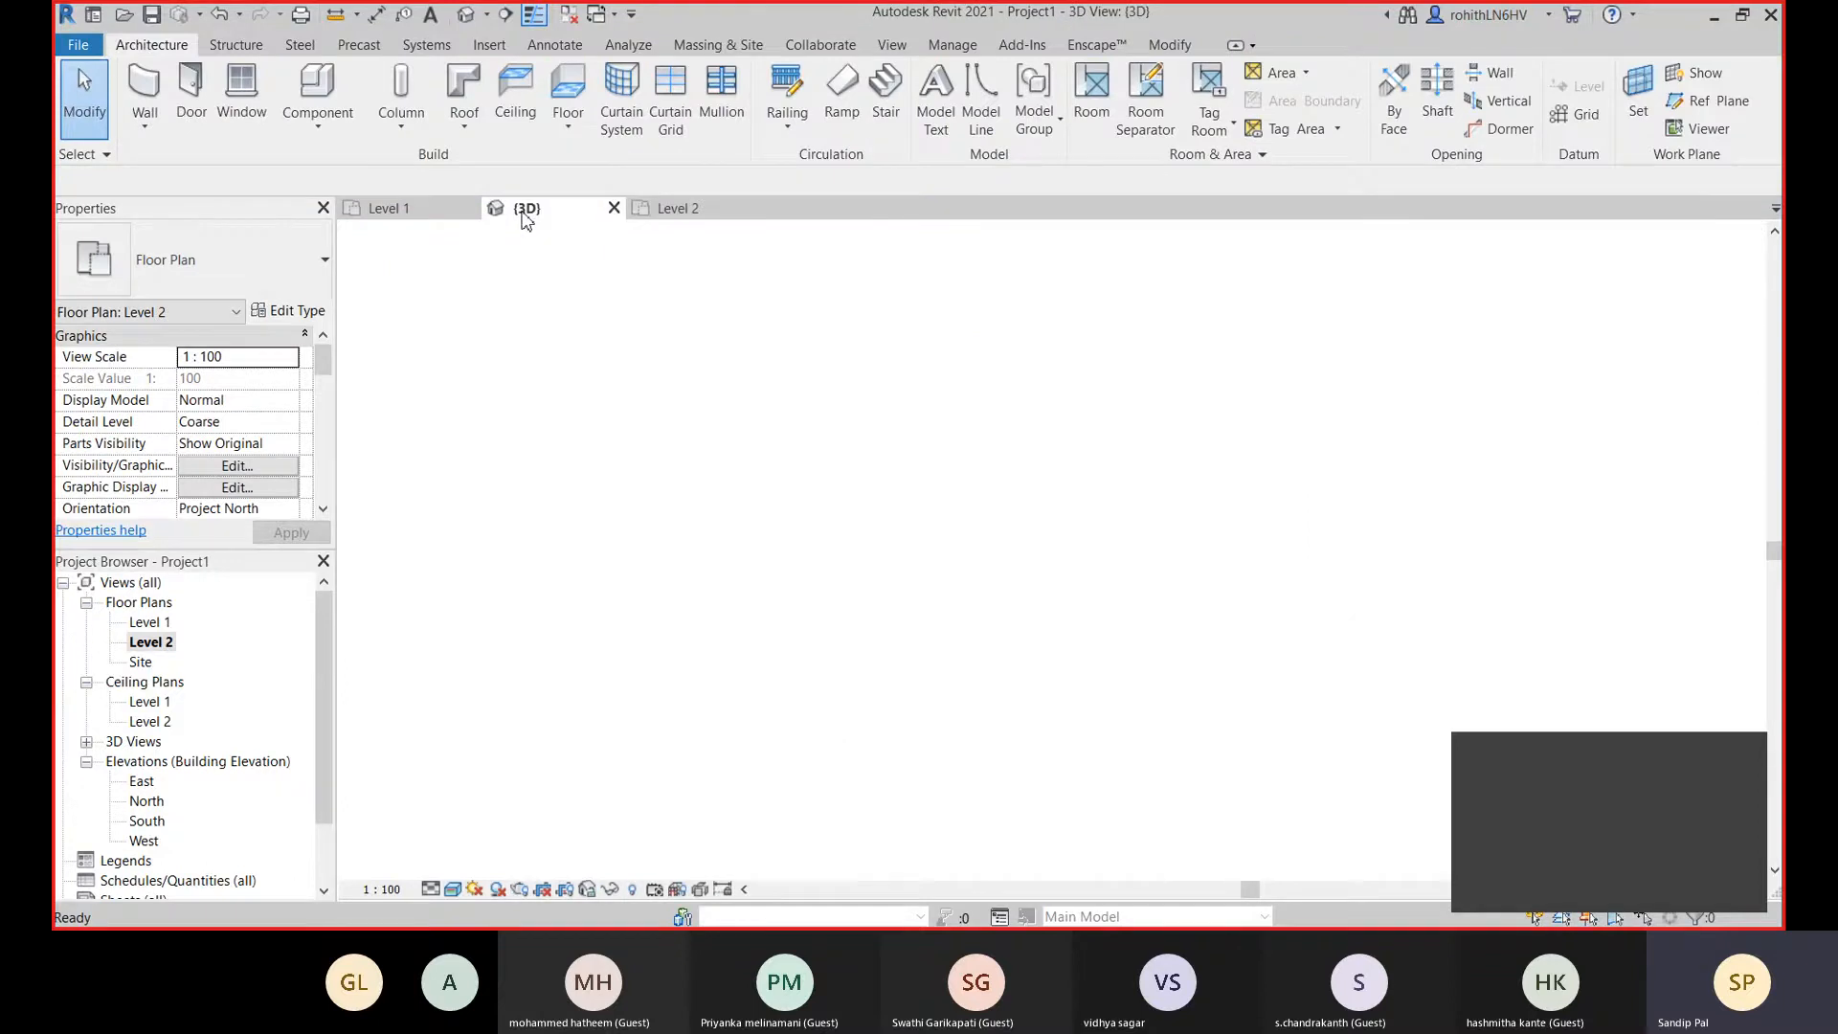
pyautogui.moveTo(888, 640)
pyautogui.keyDown('shift'); pyautogui.mouseDown(button='middle')
pyautogui.moveTo(1152, 661)
pyautogui.moveTo(767, 478)
pyautogui.moveTo(663, 659)
pyautogui.mouseUp(button='middle'); pyautogui.keyUp('shift')
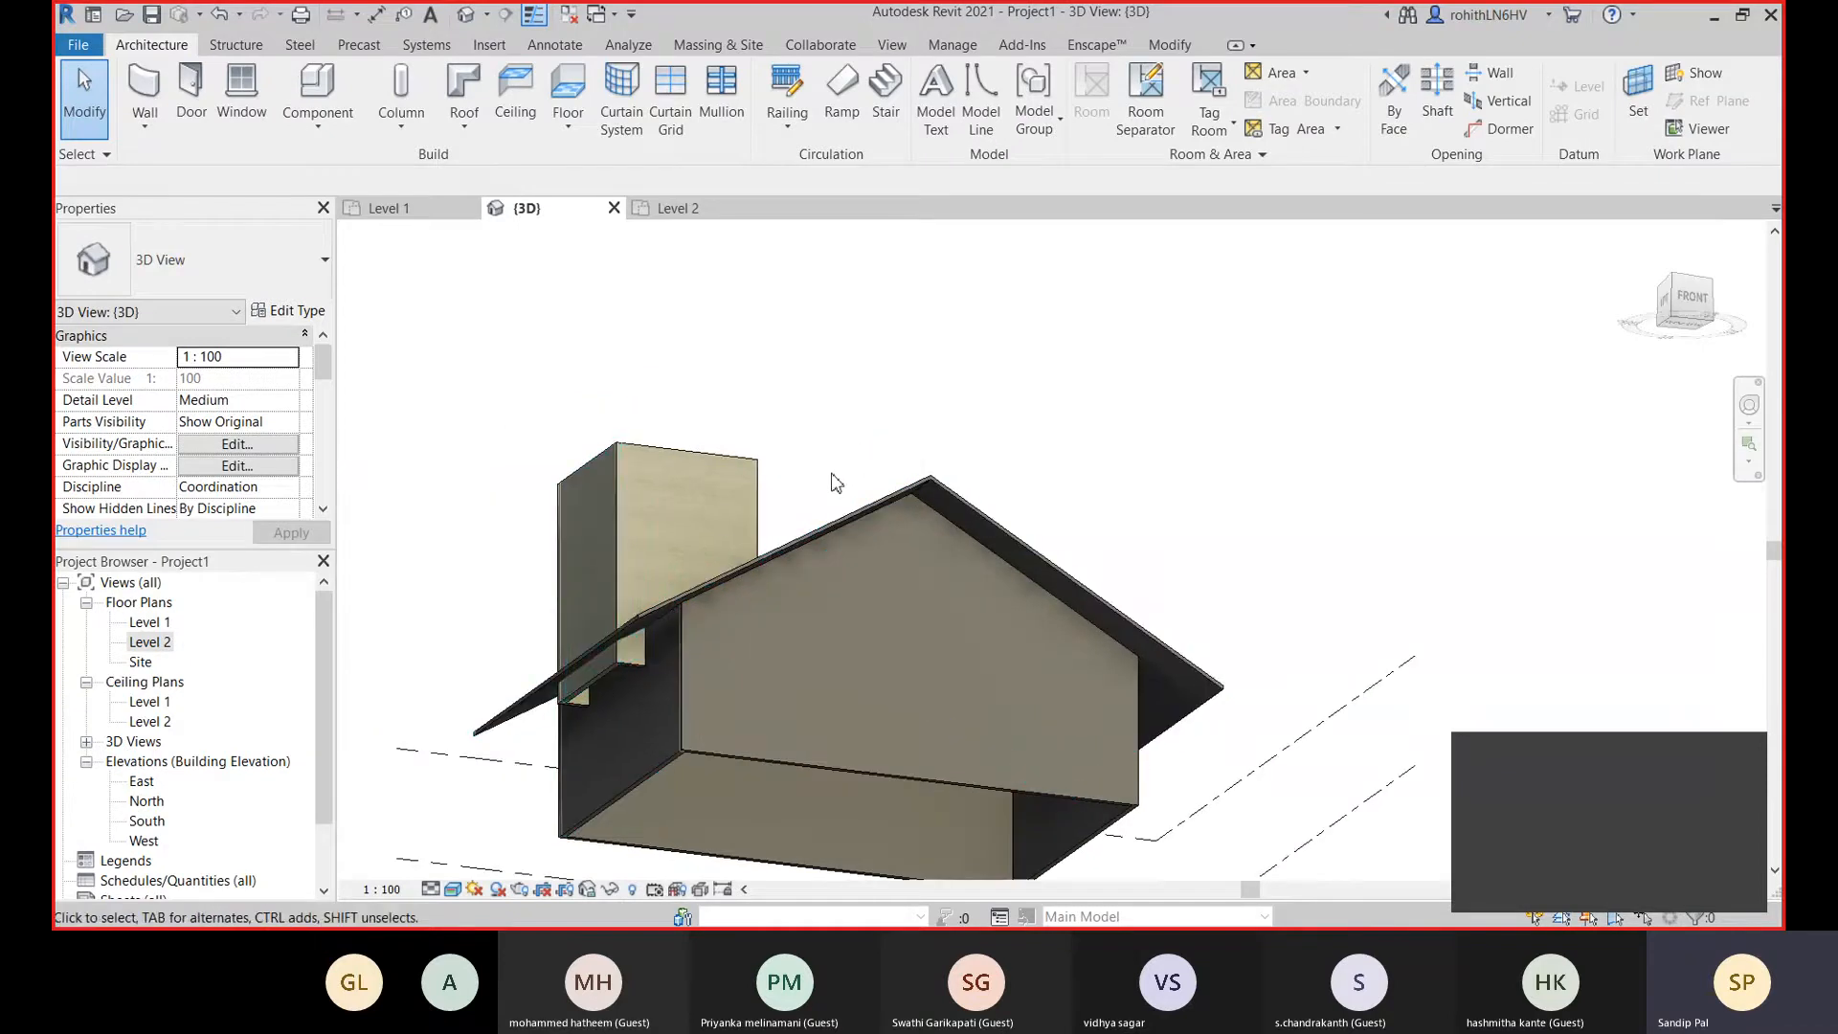
pyautogui.moveTo(832, 475); pyautogui.dragTo(586, 517)
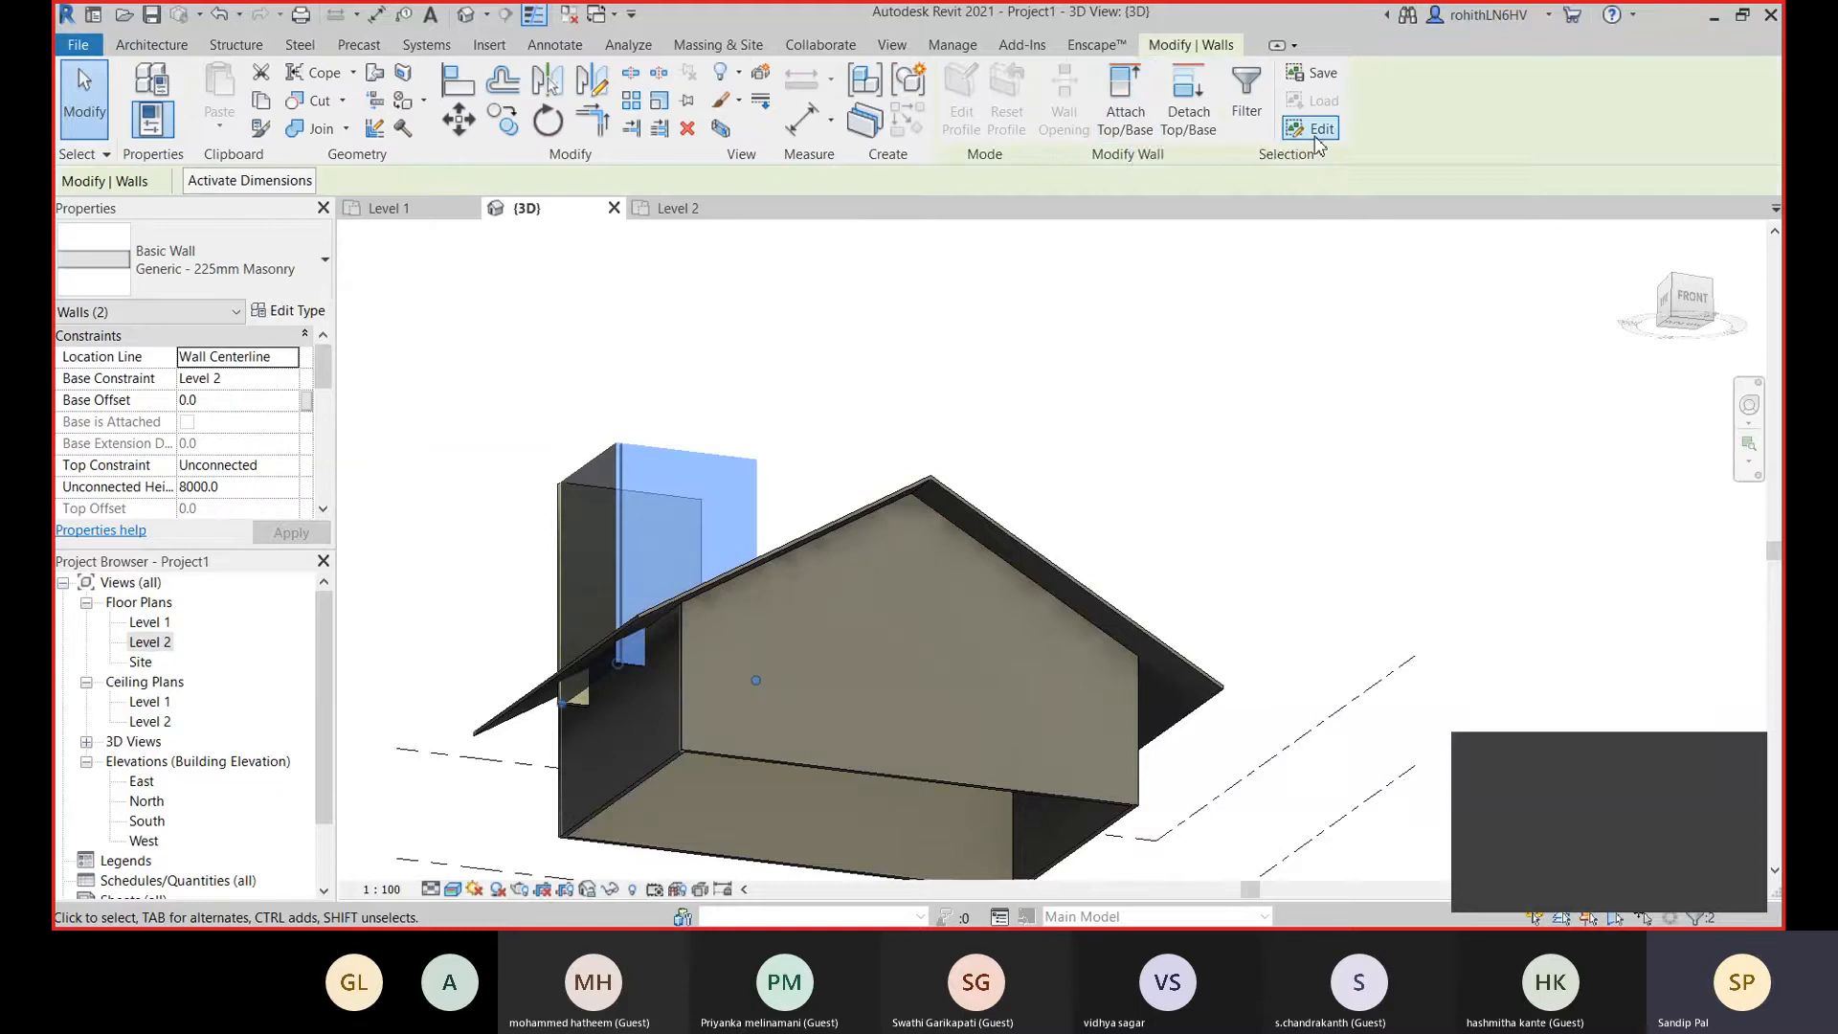
pyautogui.click(1124, 105)
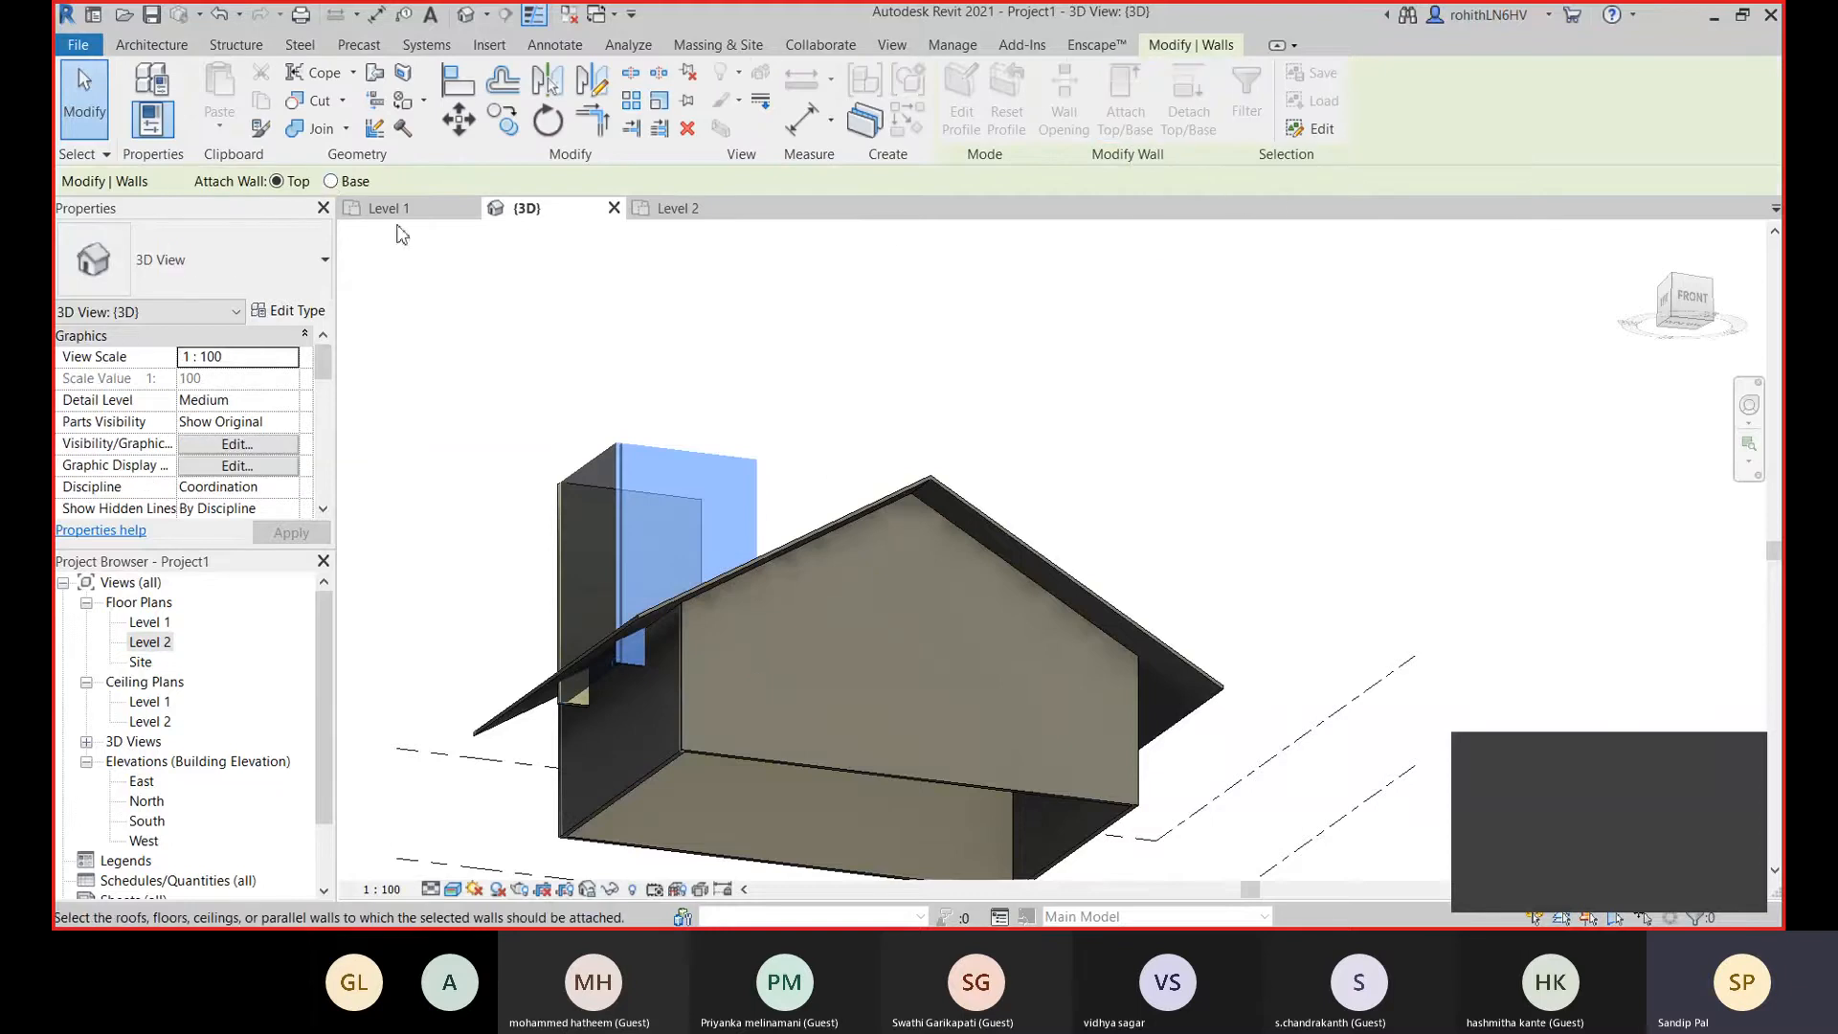
pyautogui.click(331, 181)
pyautogui.click(841, 522)
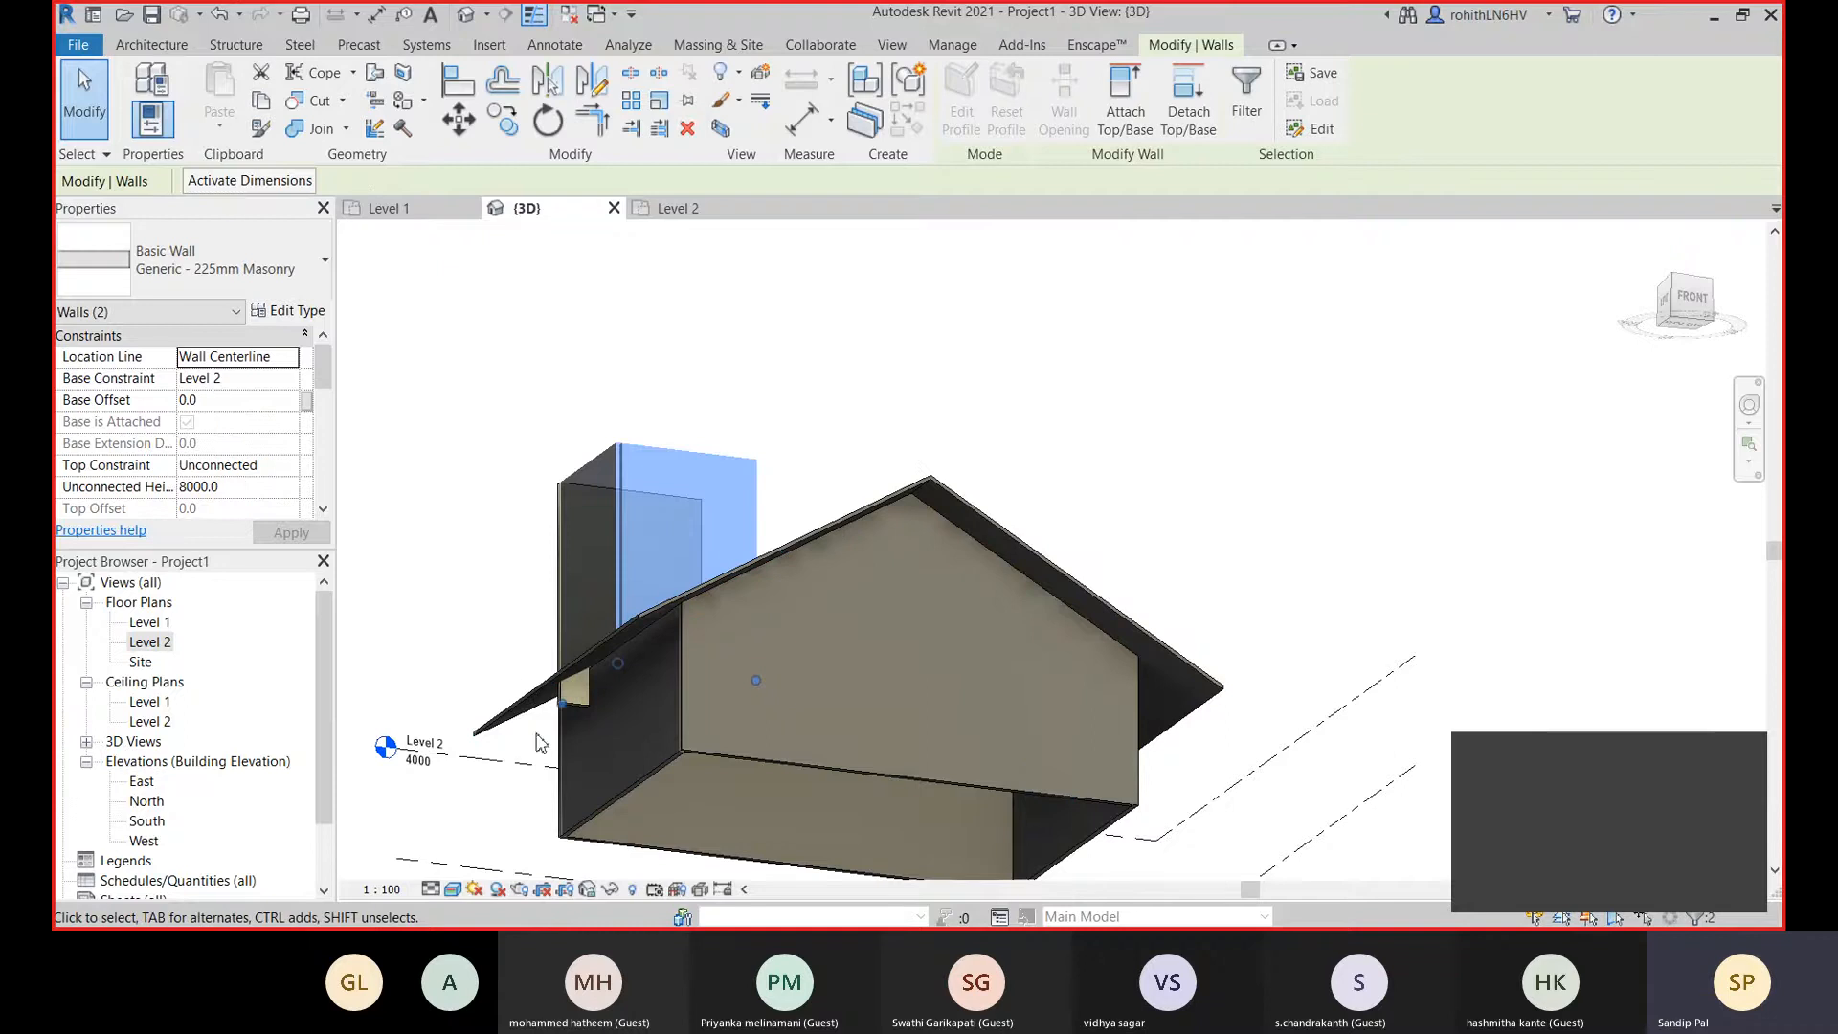
# Attach the base of the remaining north masonry wall to the roof.
pyautogui.keyDown('shift'); pyautogui.moveTo(572, 694); pyautogui.dragTo(906, 484, button='middle'); pyautogui.keyUp('shift')
pyautogui.click(879, 508)
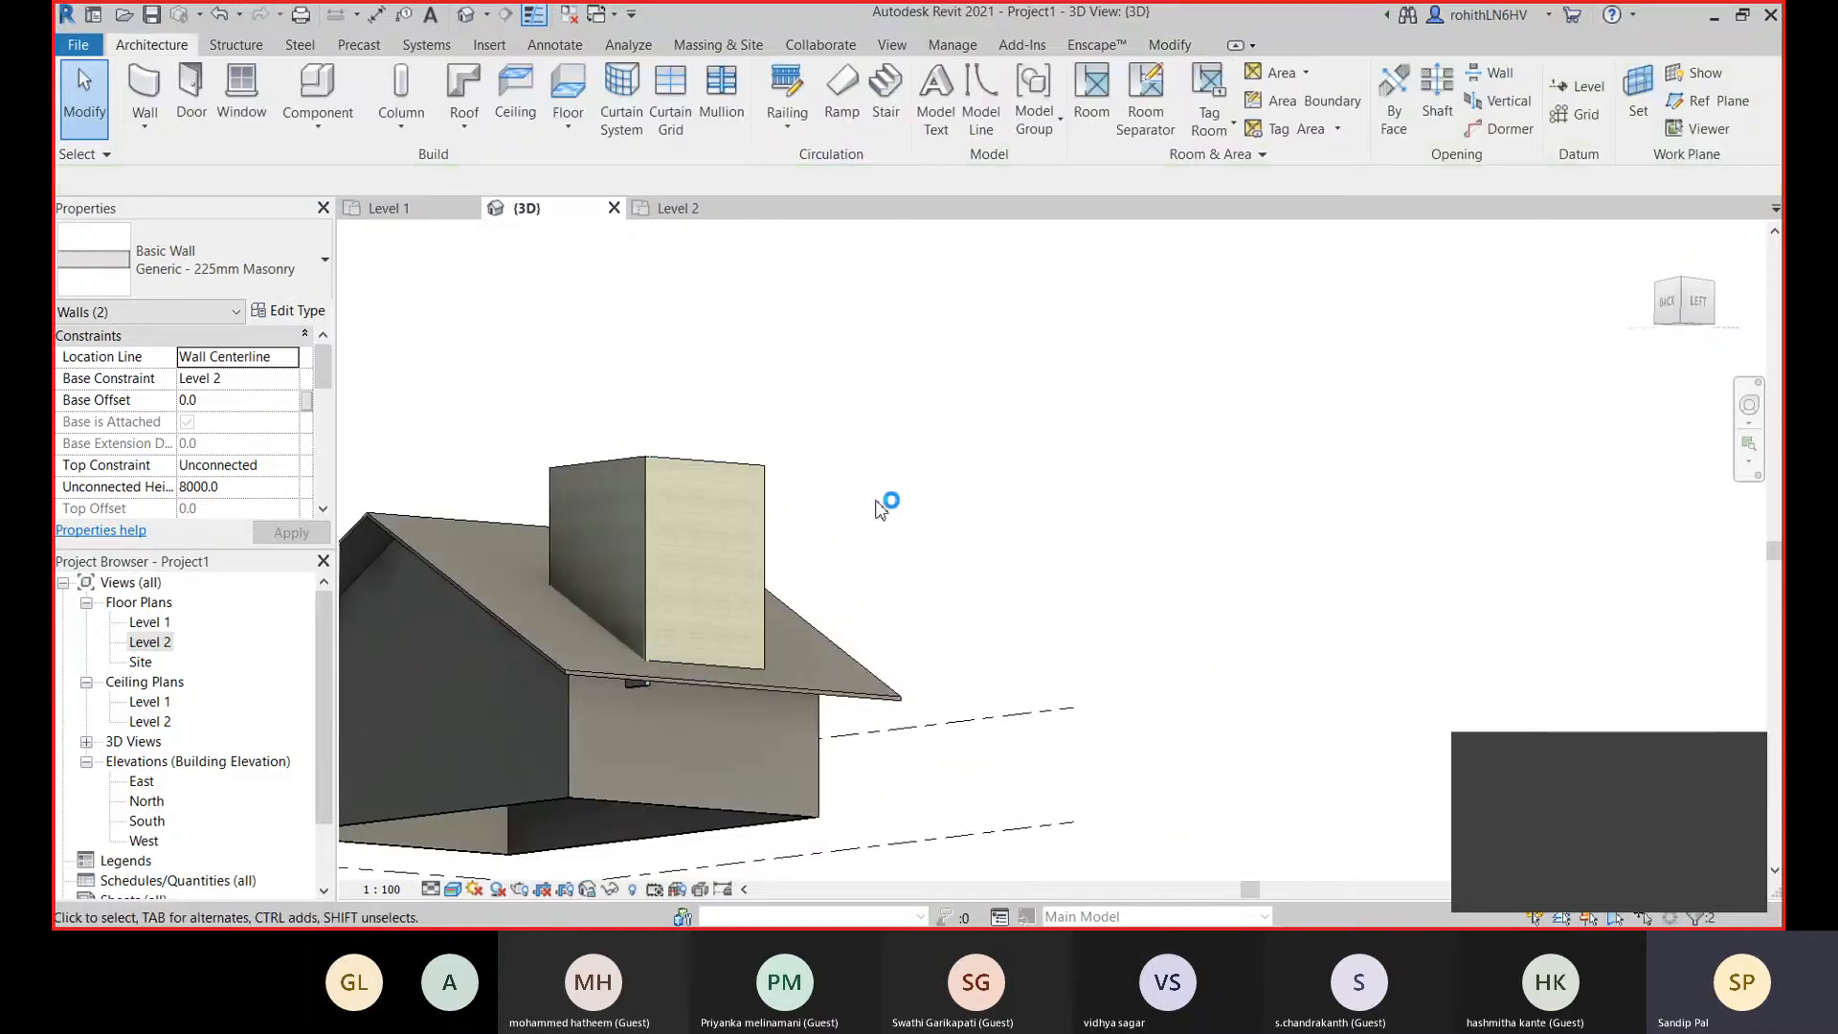
pyautogui.click(599, 479)
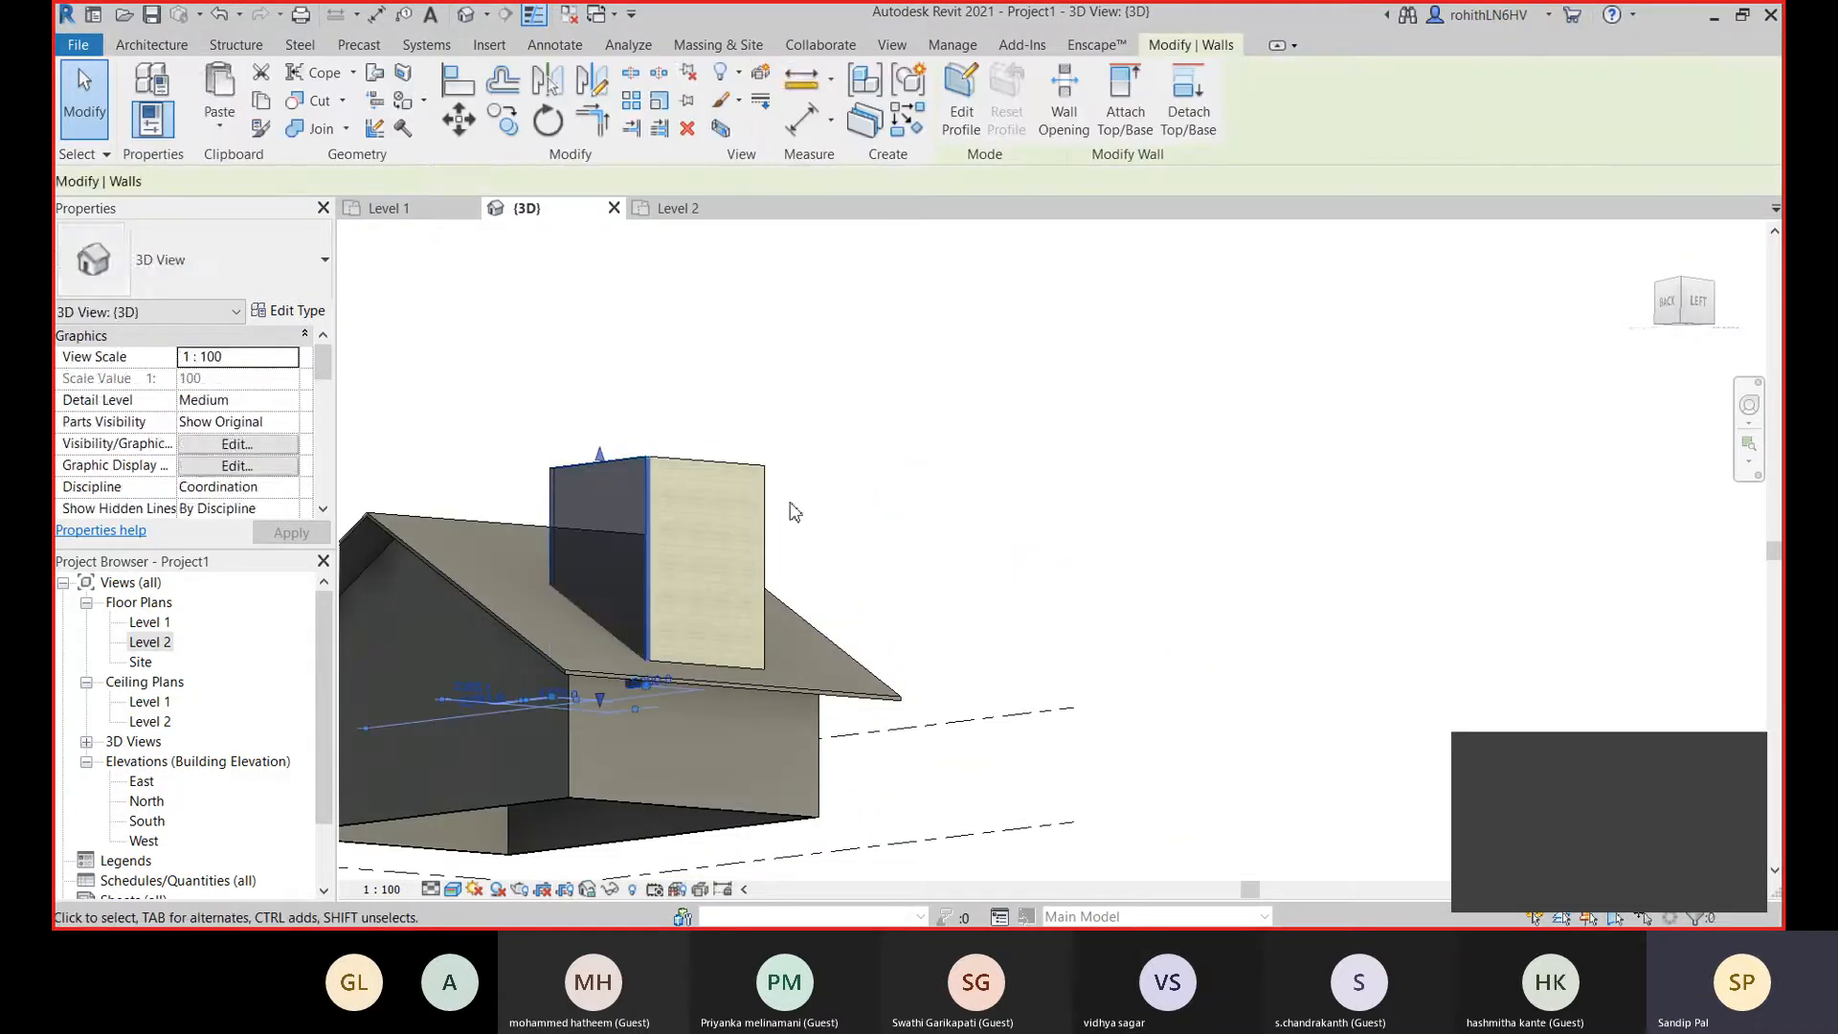
pyautogui.click(1119, 117)
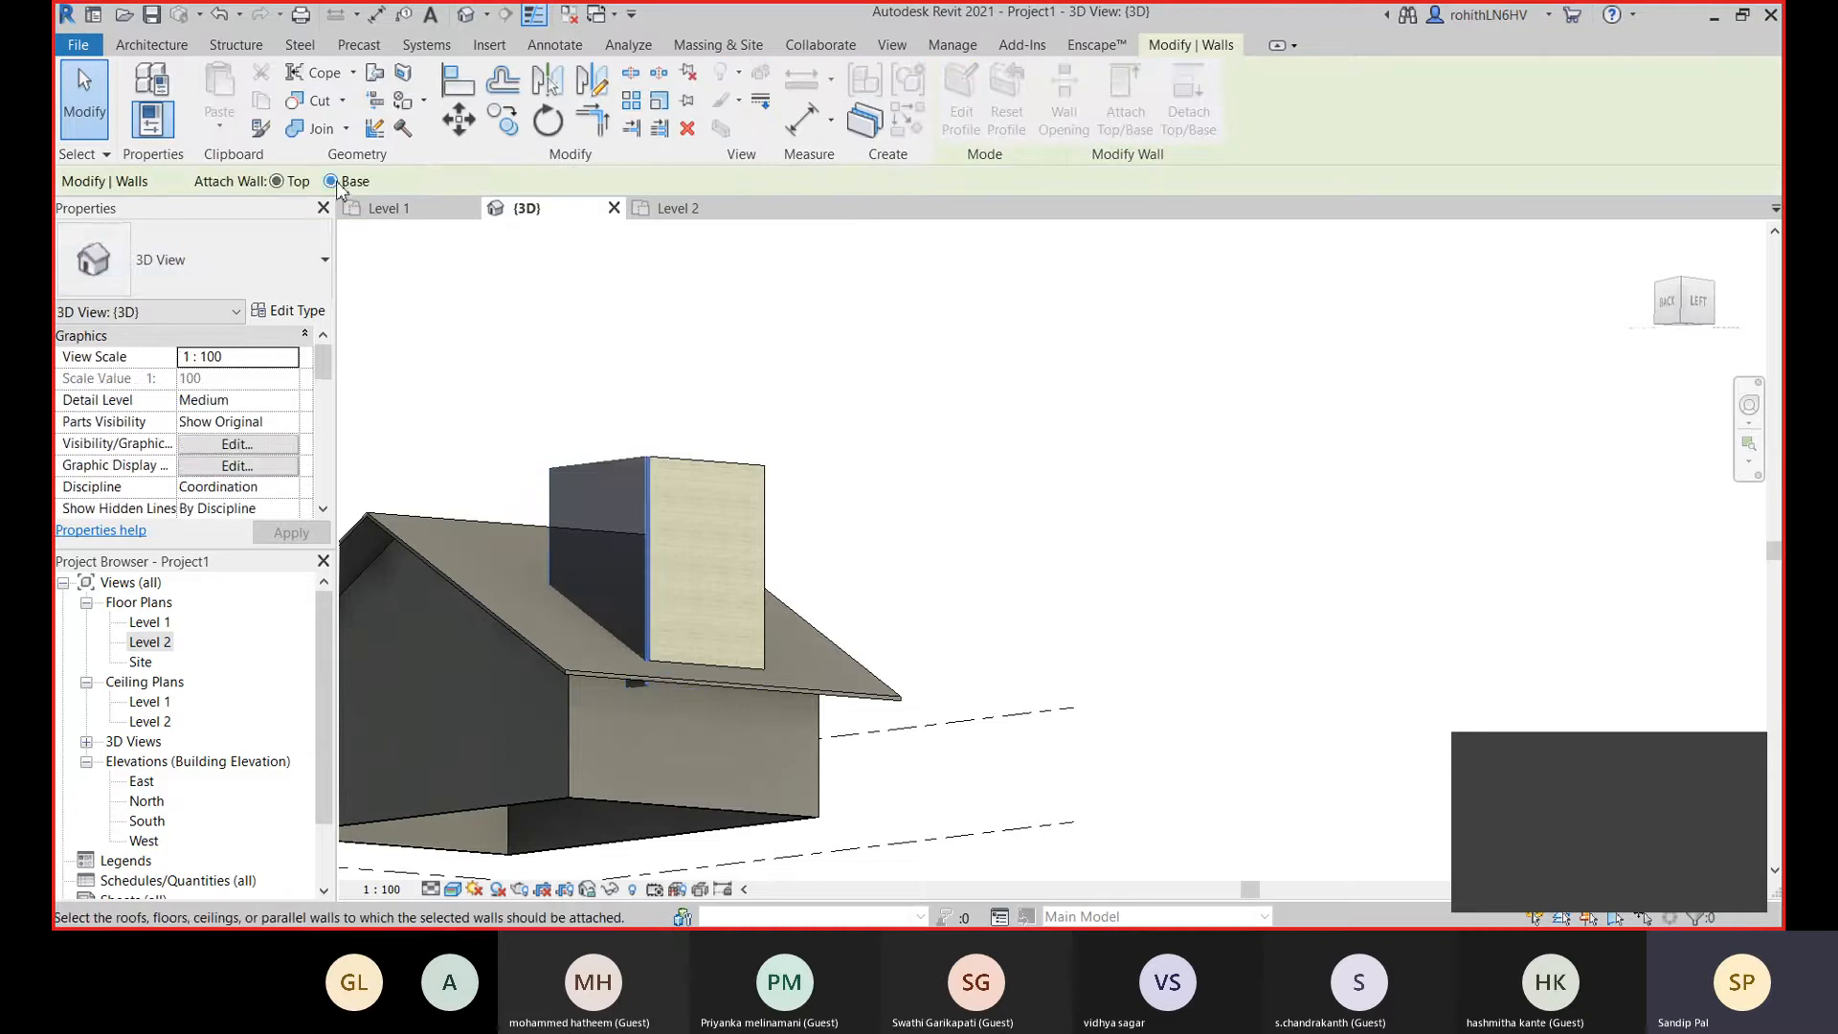
pyautogui.click(331, 181)
pyautogui.click(492, 612)
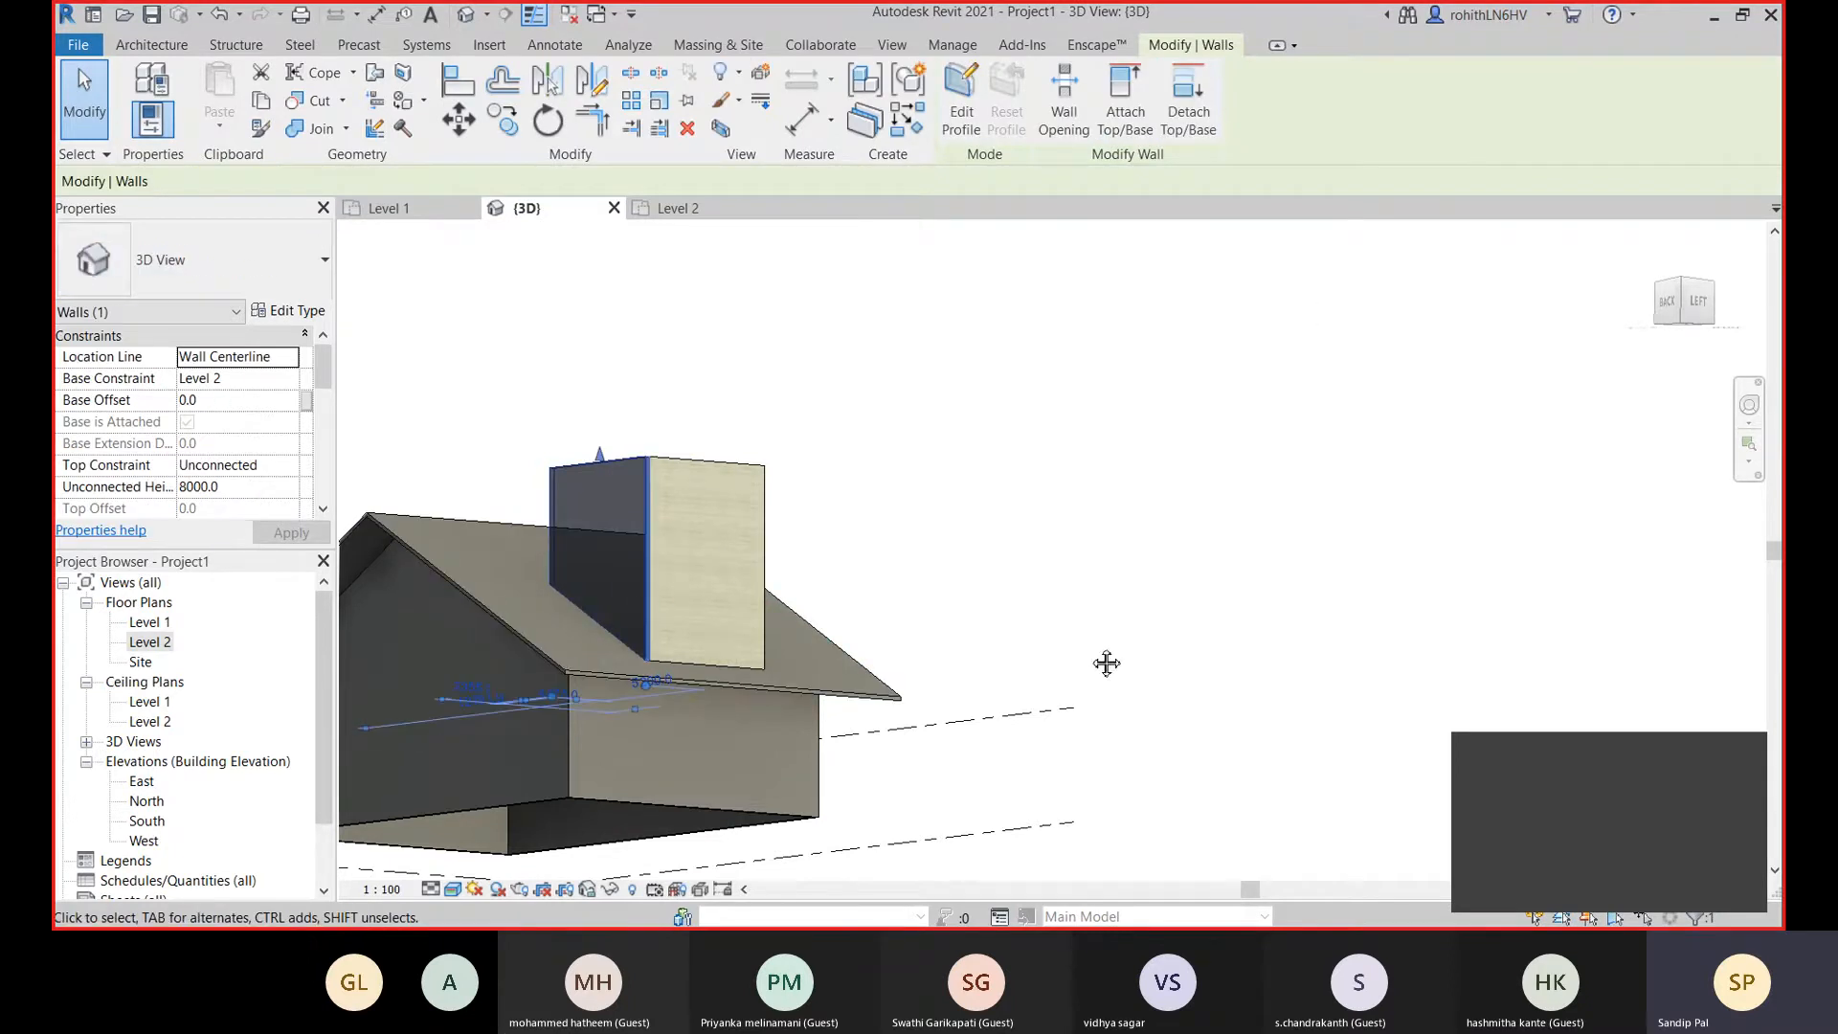
# Set the north masonry wall's height to 3000 mm in the North elevation.
pyautogui.keyDown('shift'); pyautogui.moveTo(1133, 680); pyautogui.dragTo(575, 670, button='middle'); pyautogui.keyUp('shift')
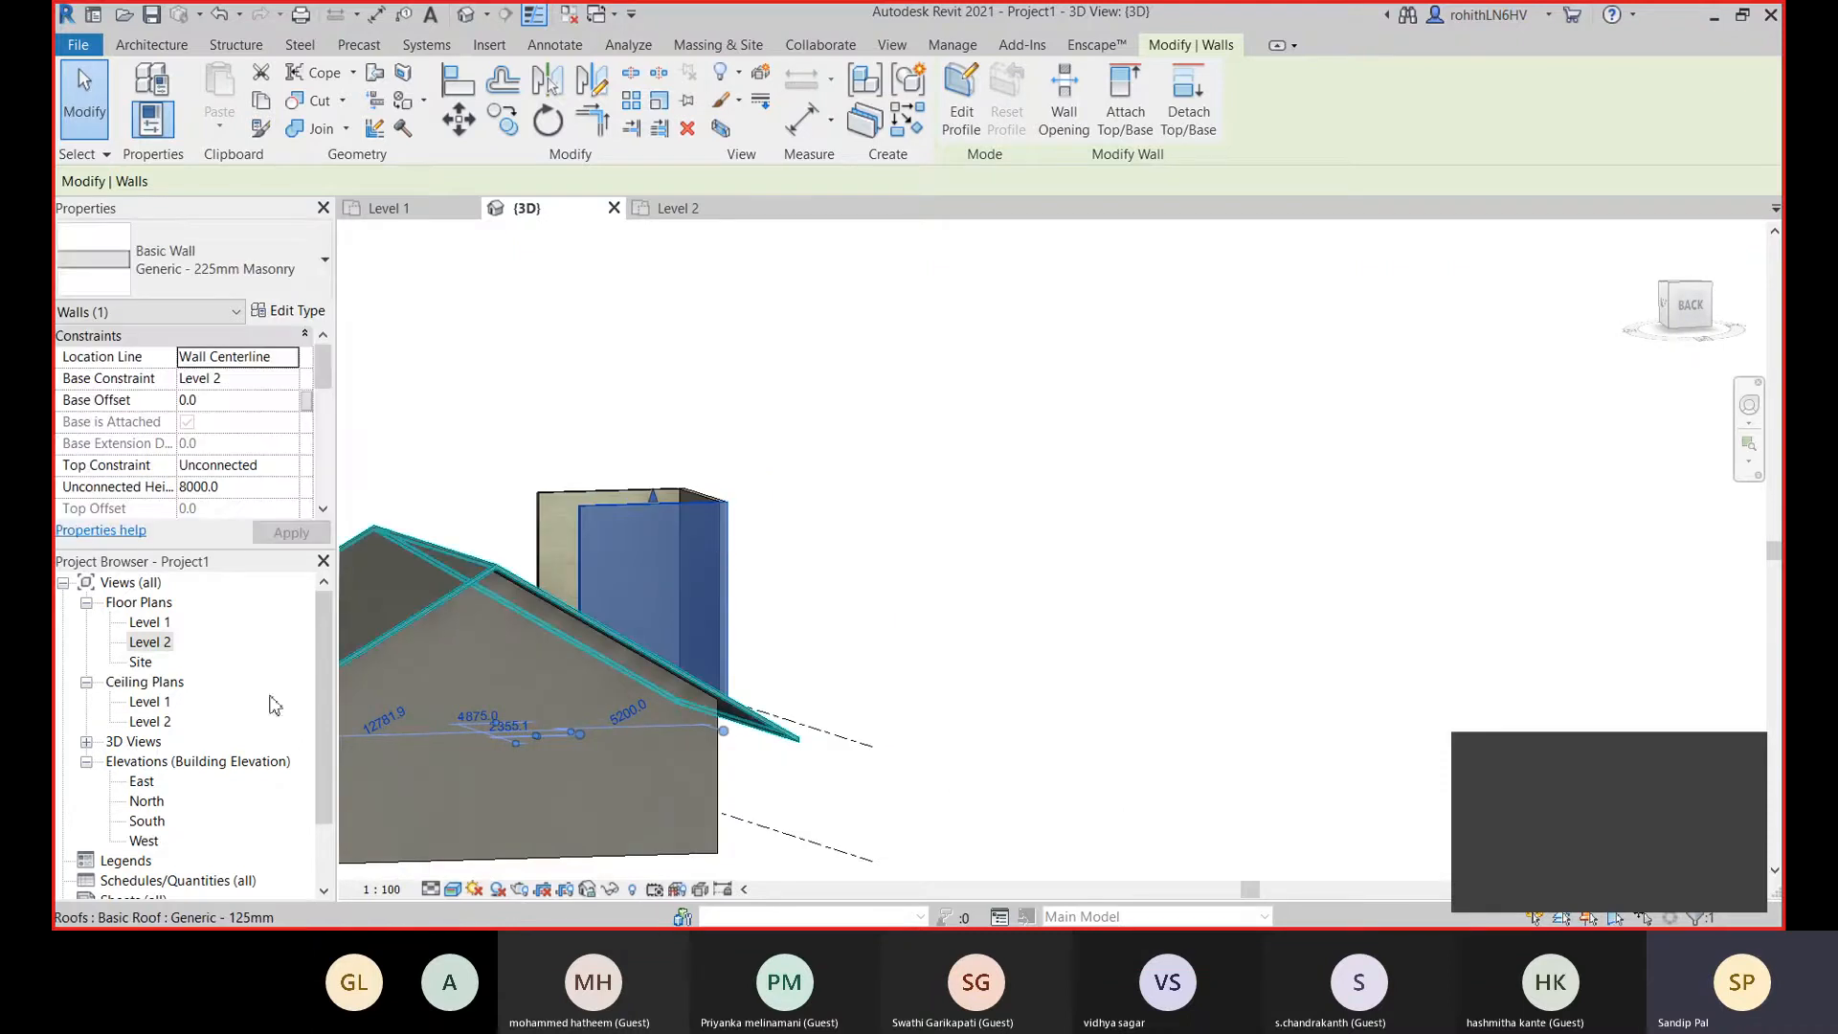
pyautogui.doubleClick(144, 804)
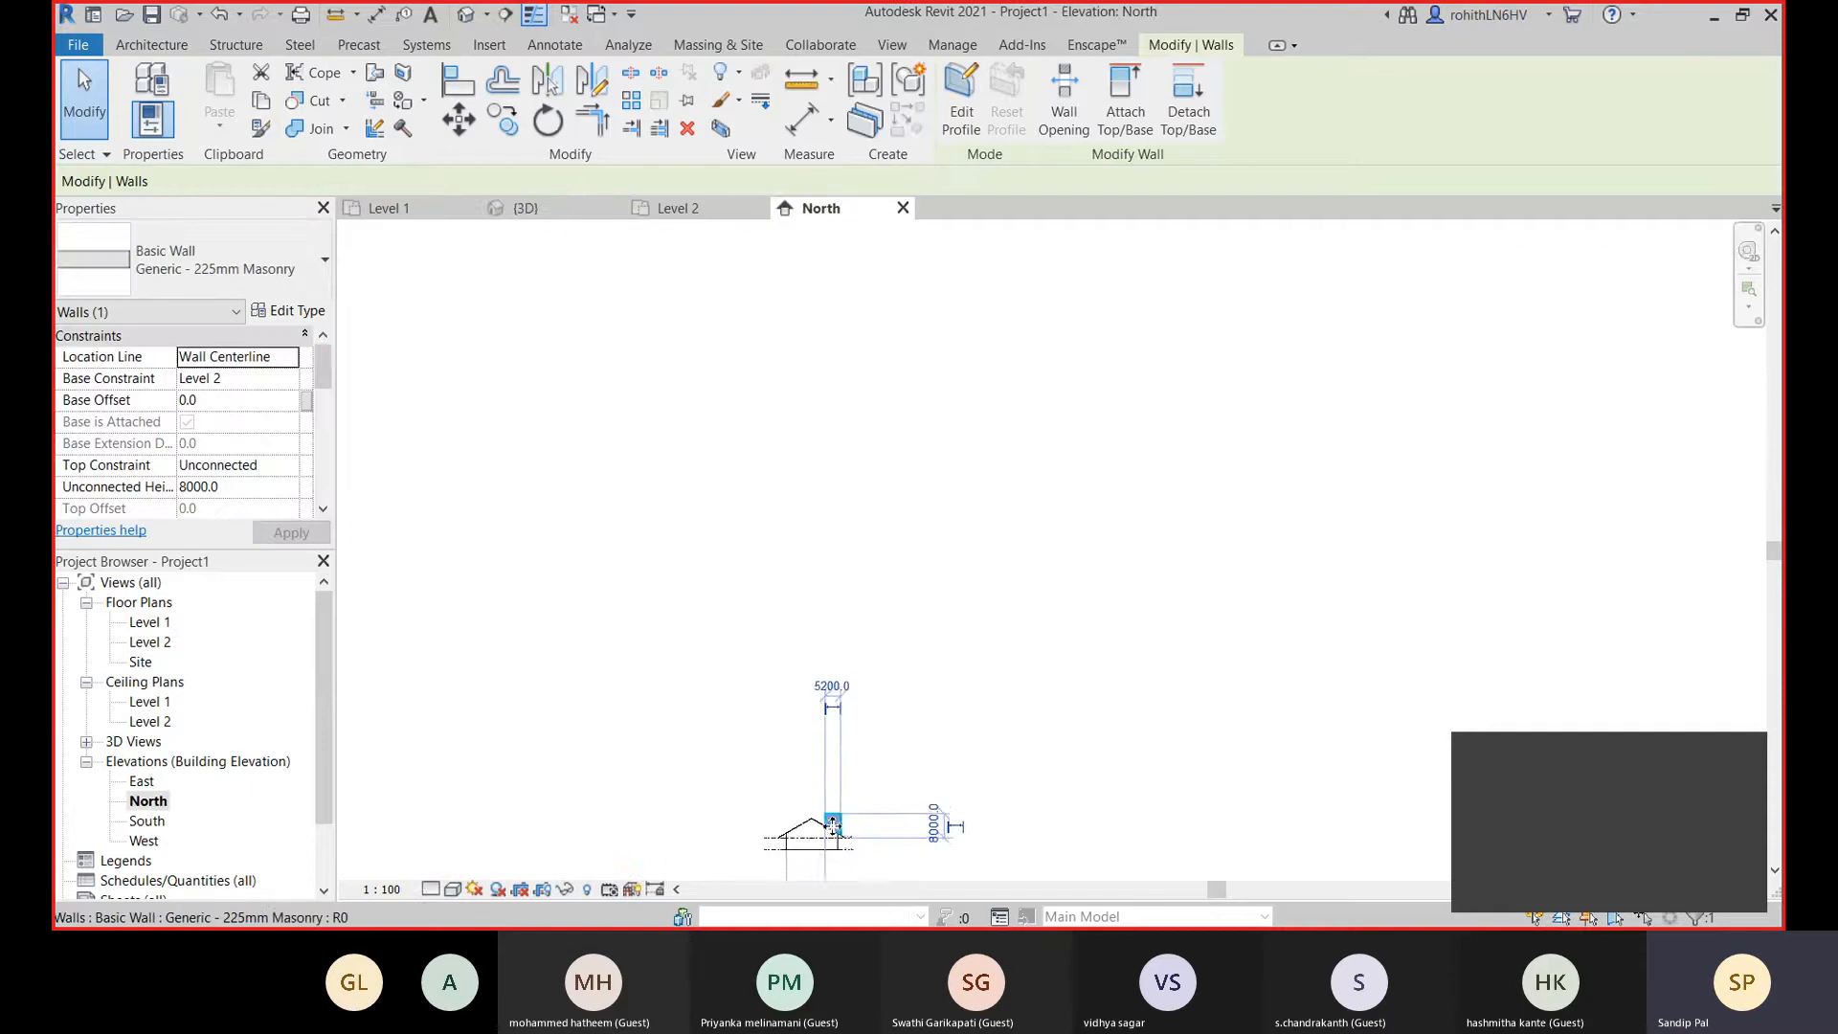
pyautogui.scroll(5, 841, 655)
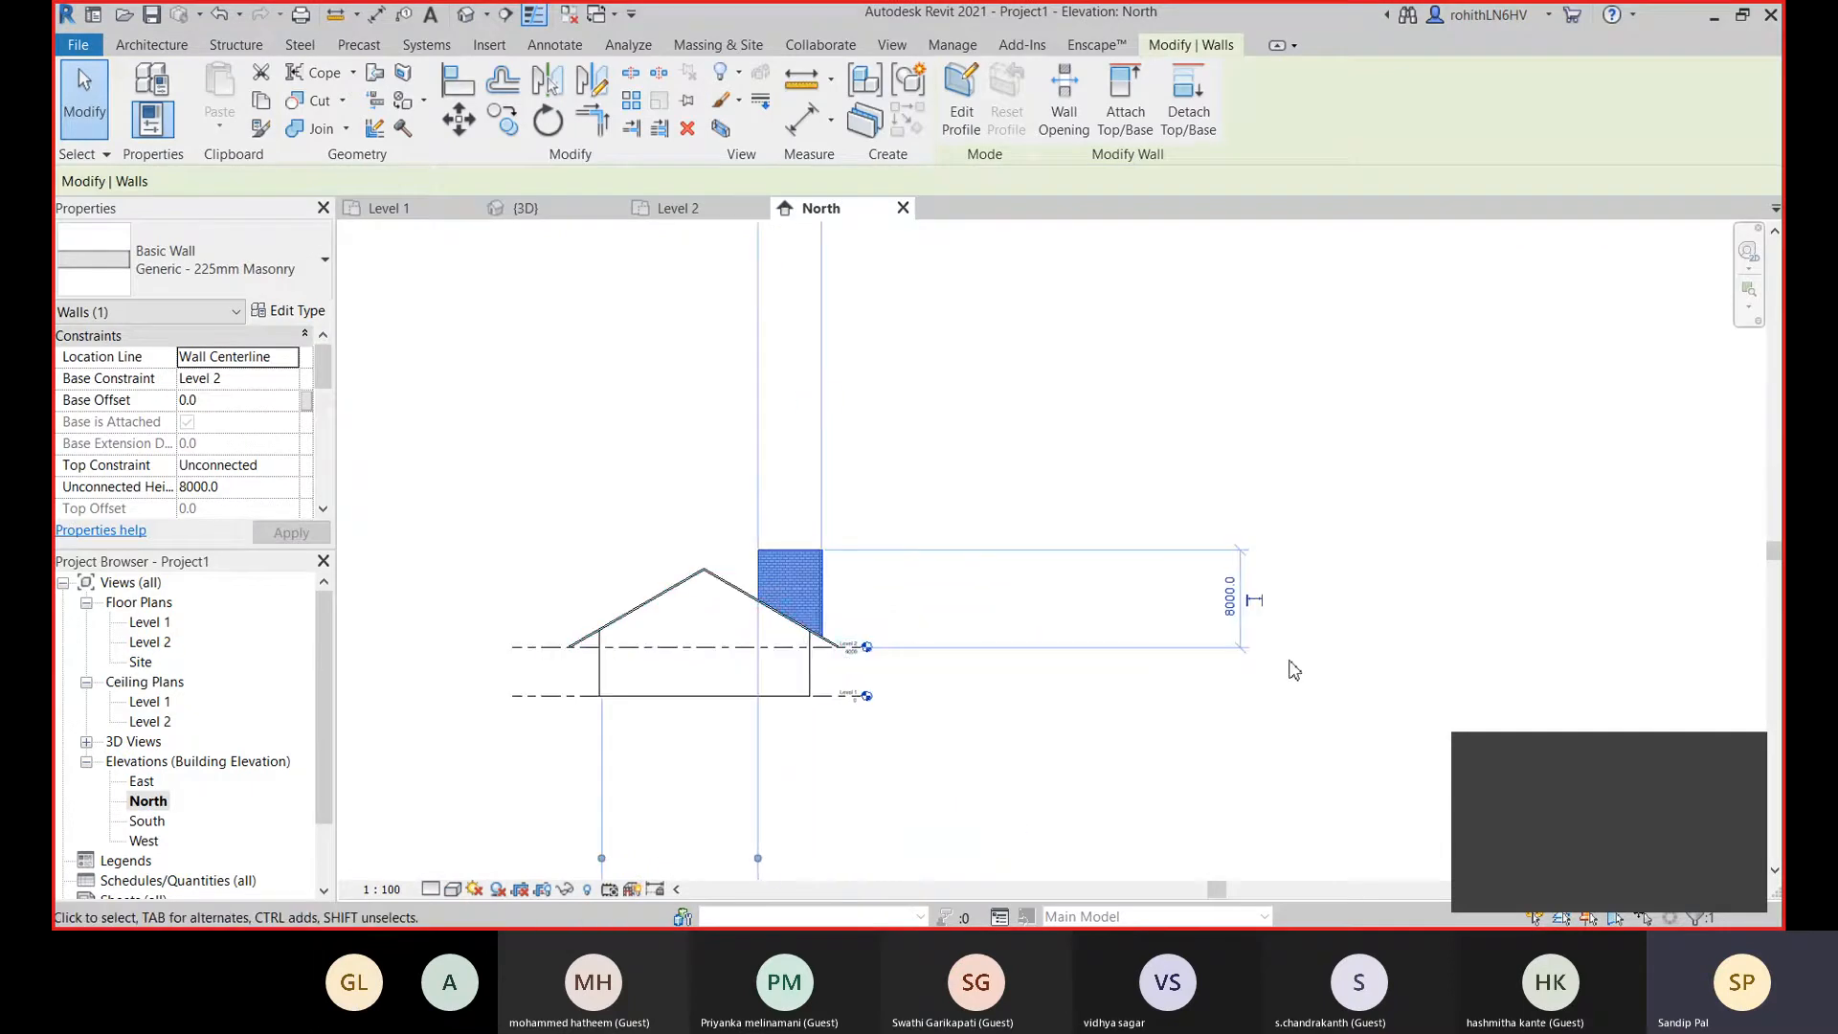
pyautogui.scroll(2, 908, 618)
pyautogui.scroll(1, 917, 601)
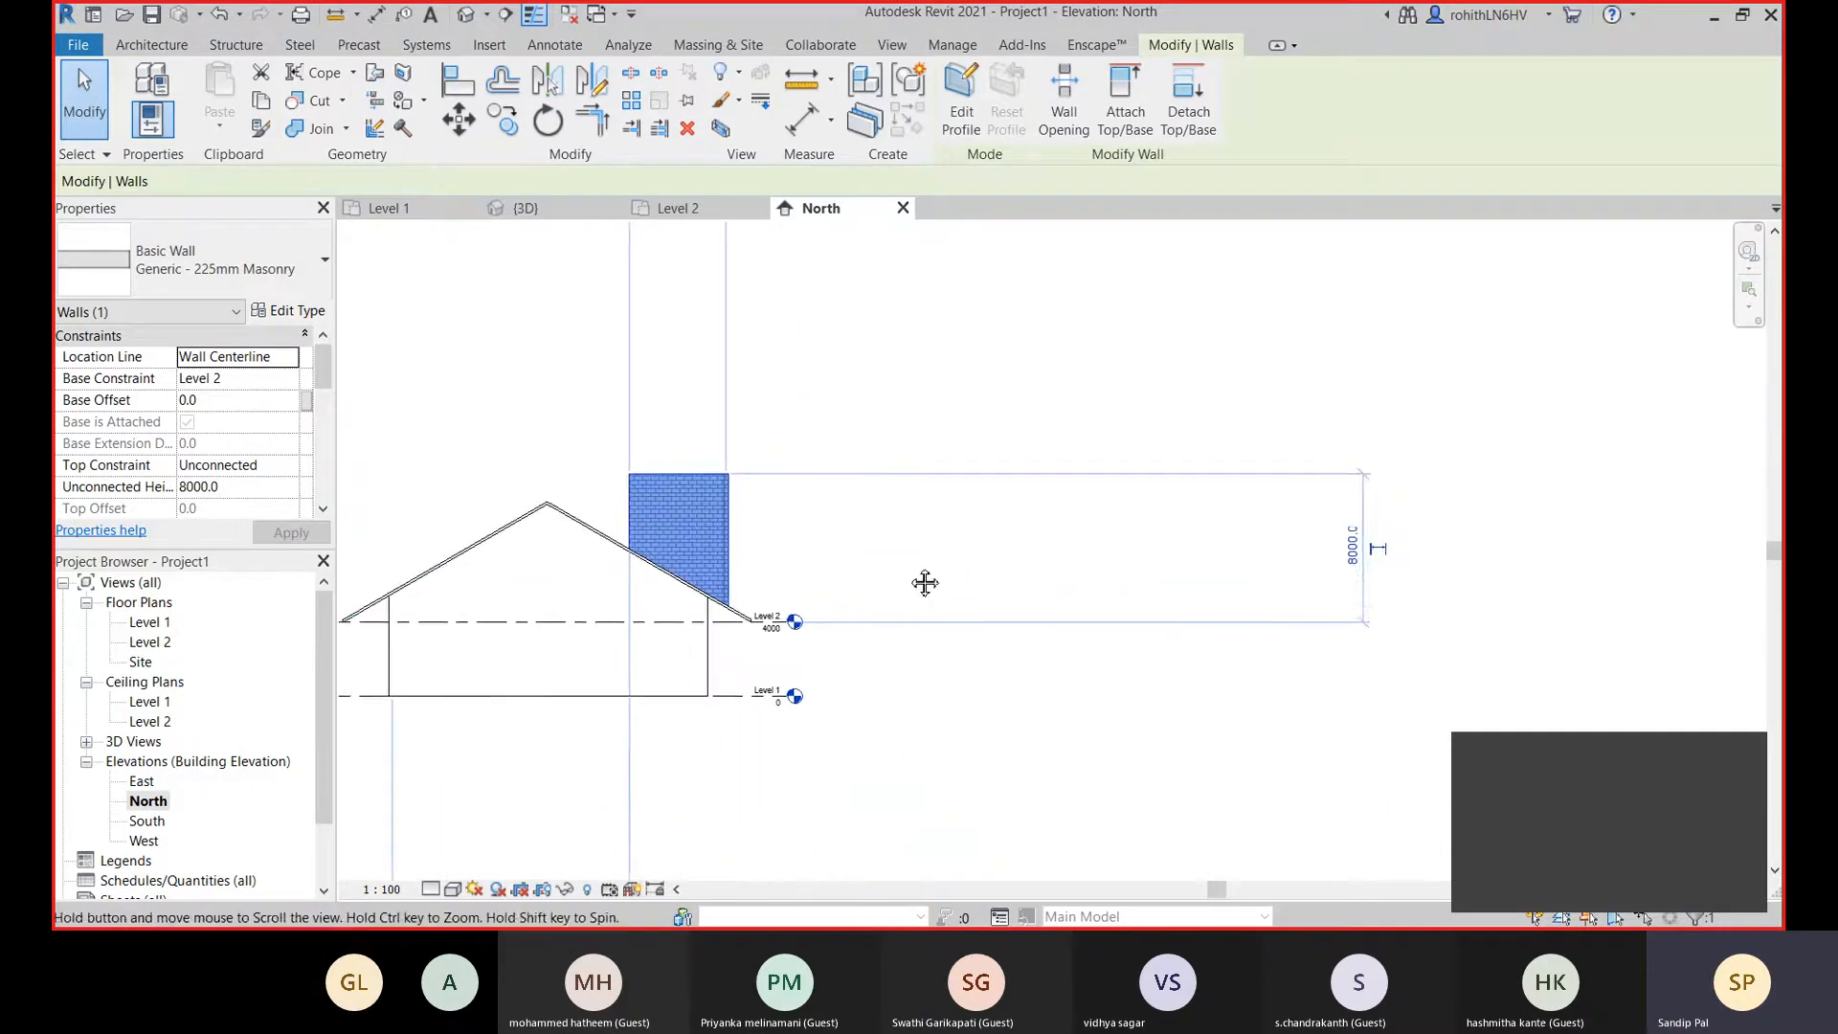
pyautogui.click(1330, 529)
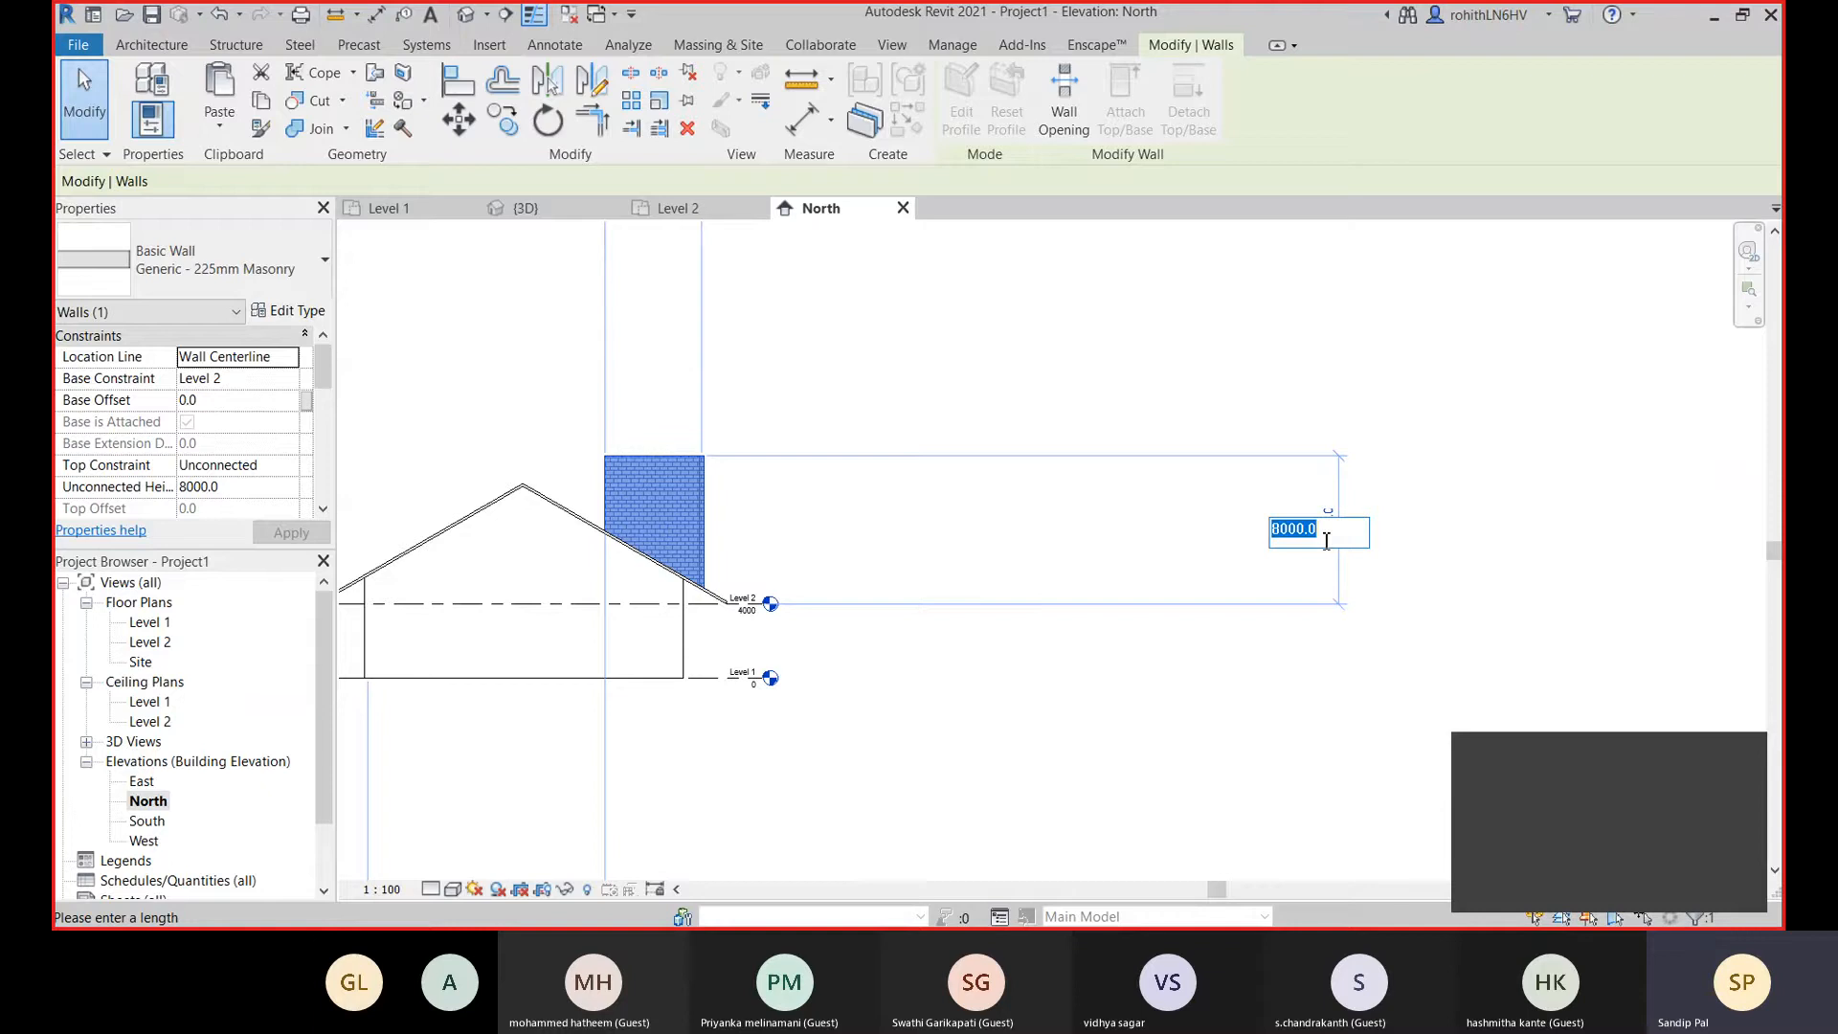
pyautogui.write('3')
pyautogui.press('Return')
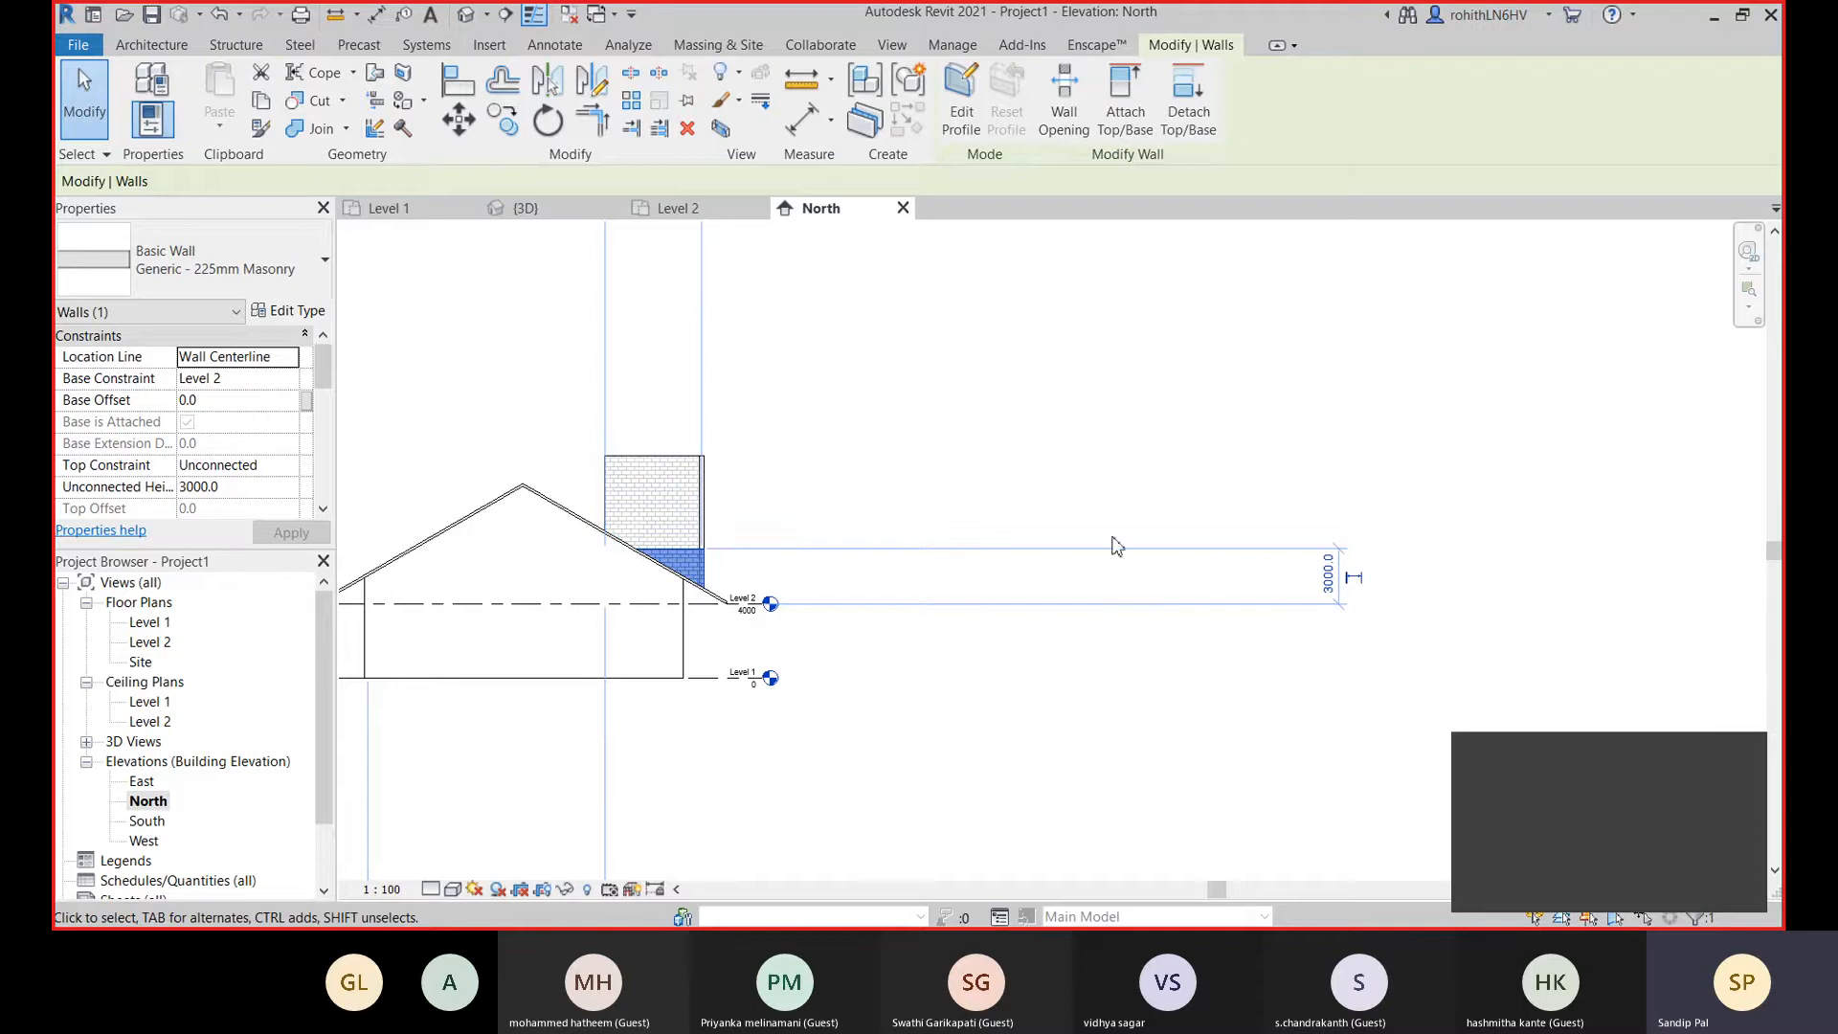
# Set the unconnected height of the other two masonry walls to 3000 mm.
pyautogui.click(794, 505)
pyautogui.moveTo(792, 500); pyautogui.dragTo(601, 396)
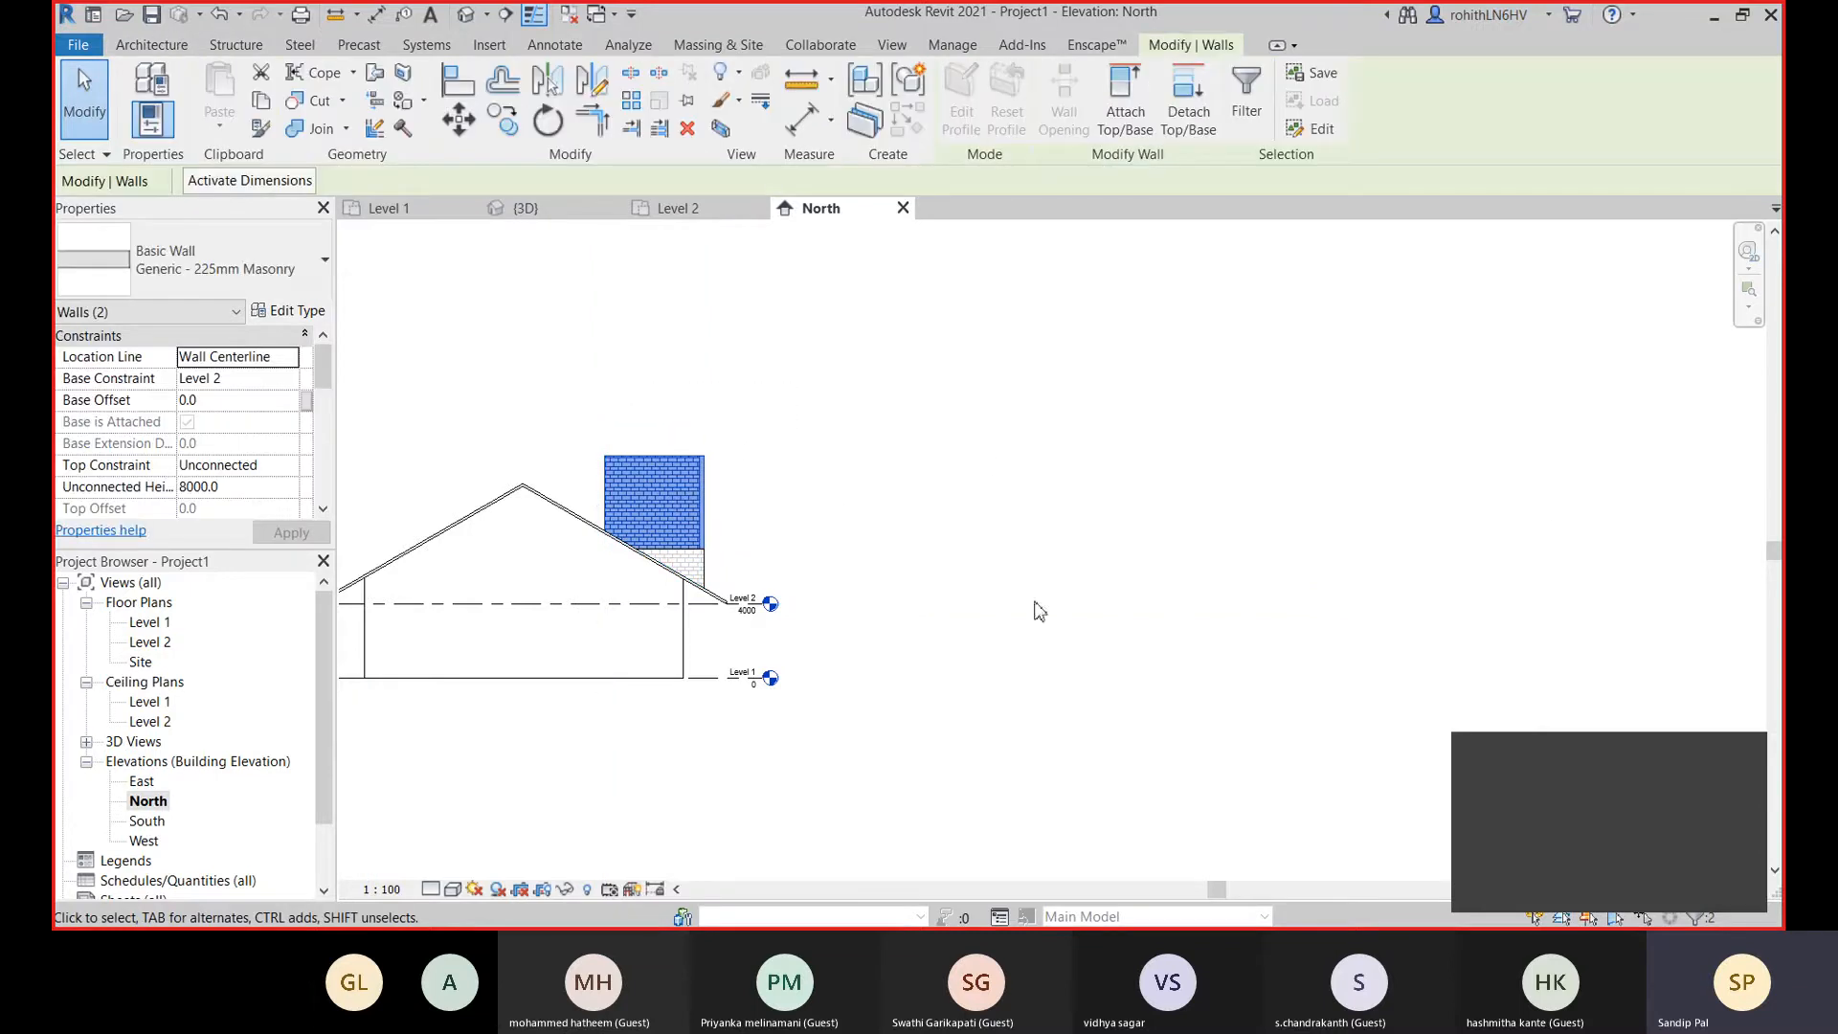
pyautogui.scroll(-1, 826, 462)
pyautogui.moveTo(839, 478); pyautogui.dragTo(873, 502, button='middle')
pyautogui.click(234, 488)
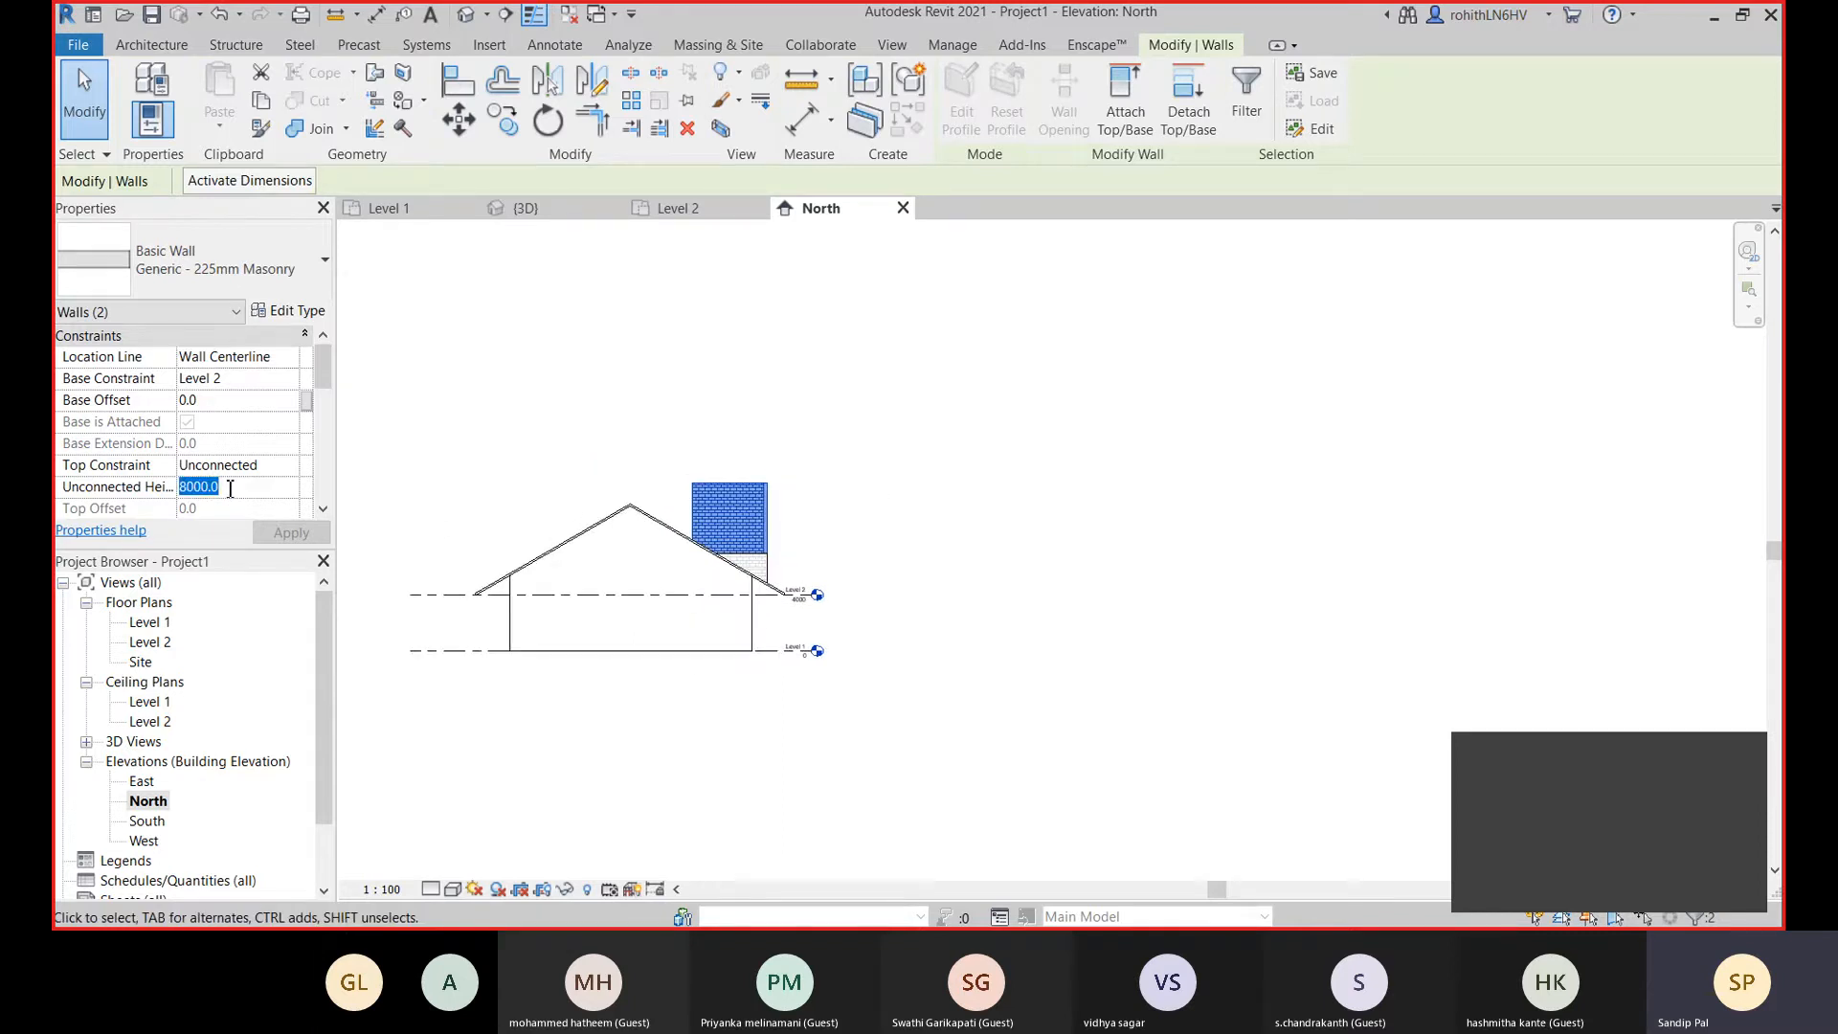
pyautogui.write('3000.0')
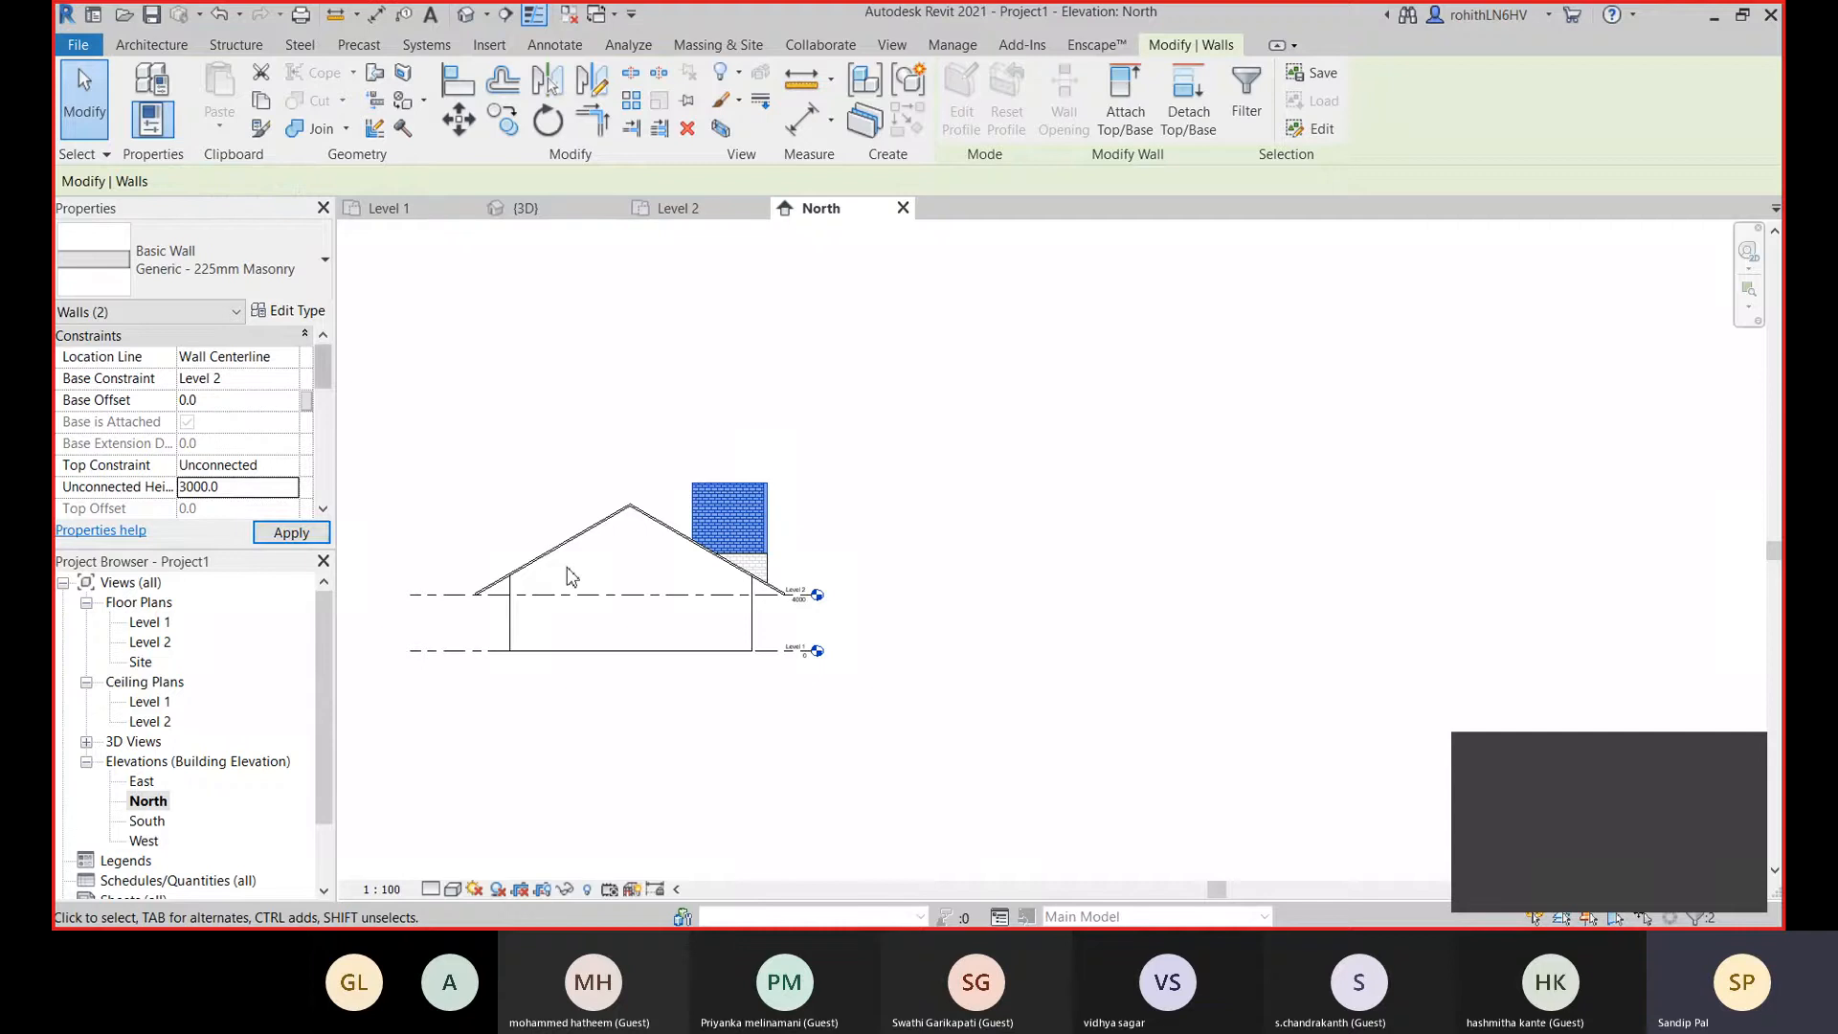
pyautogui.scroll(3, 814, 574)
pyautogui.scroll(-1, 874, 596)
pyautogui.scroll(2, 854, 575)
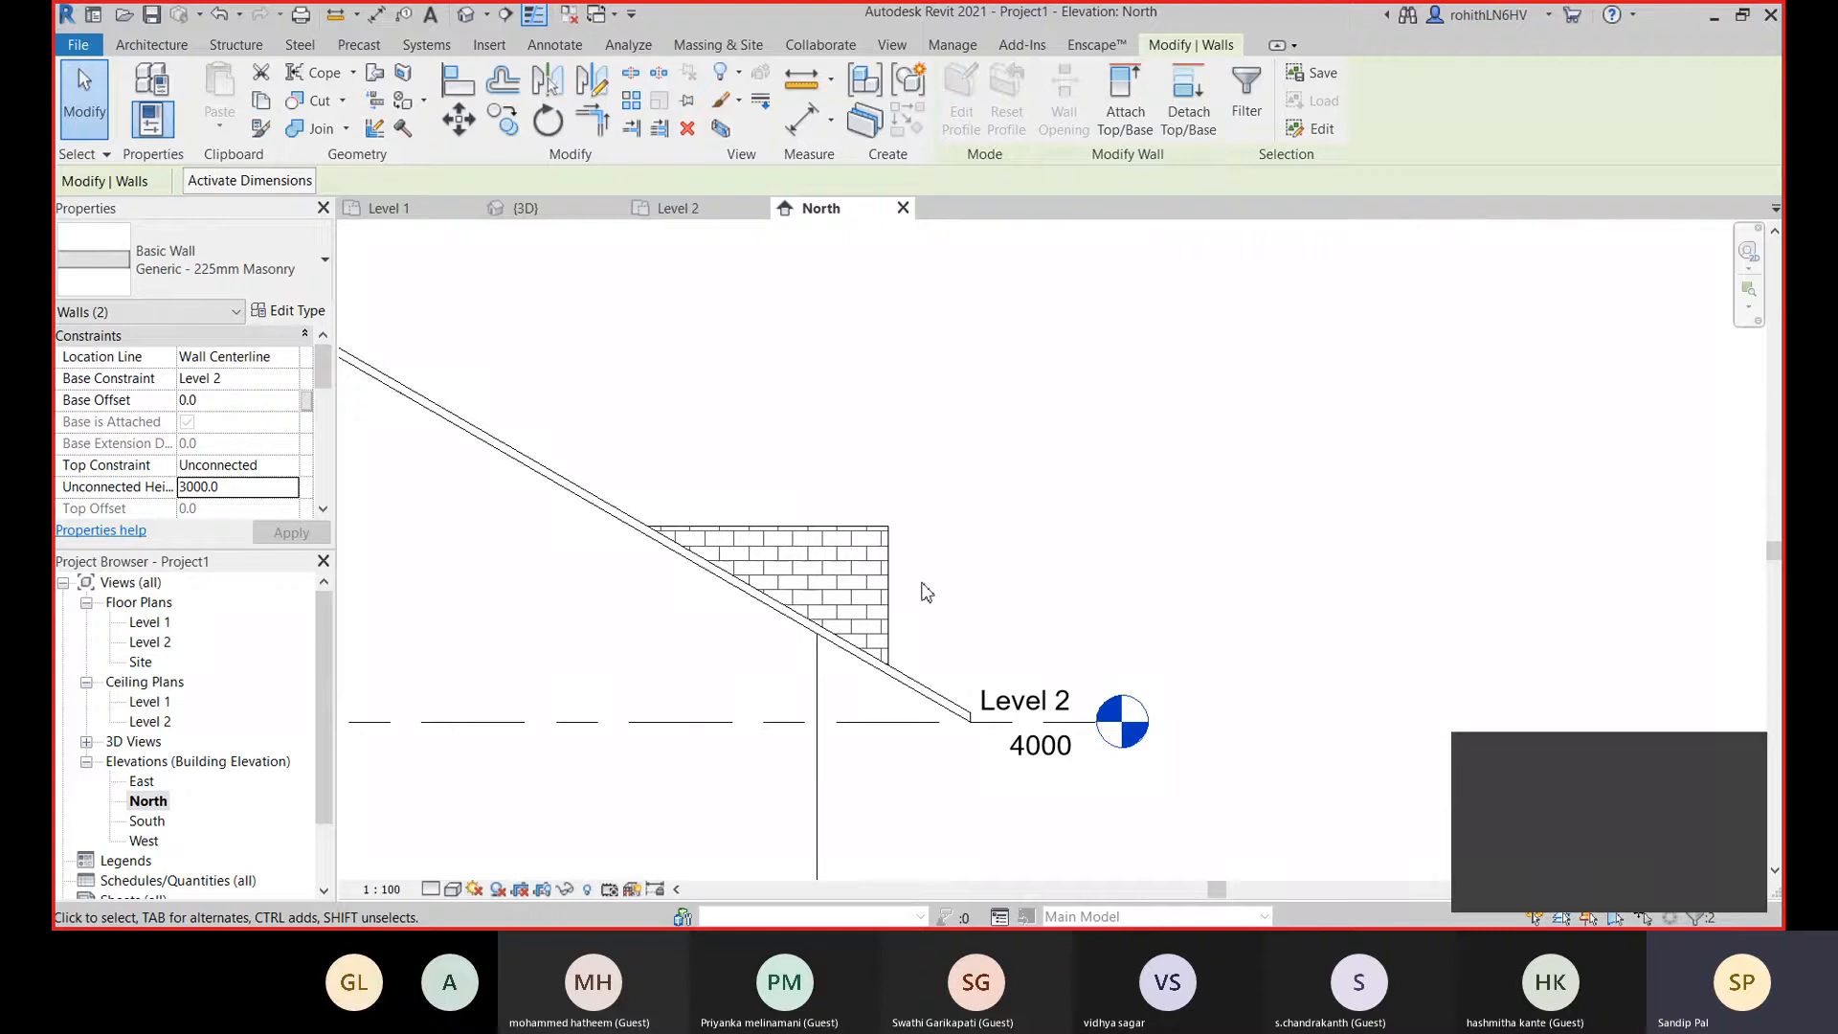
# Check the shortened walls on the roof slope in the 3D view and open the West elevation.
pyautogui.click(566, 210)
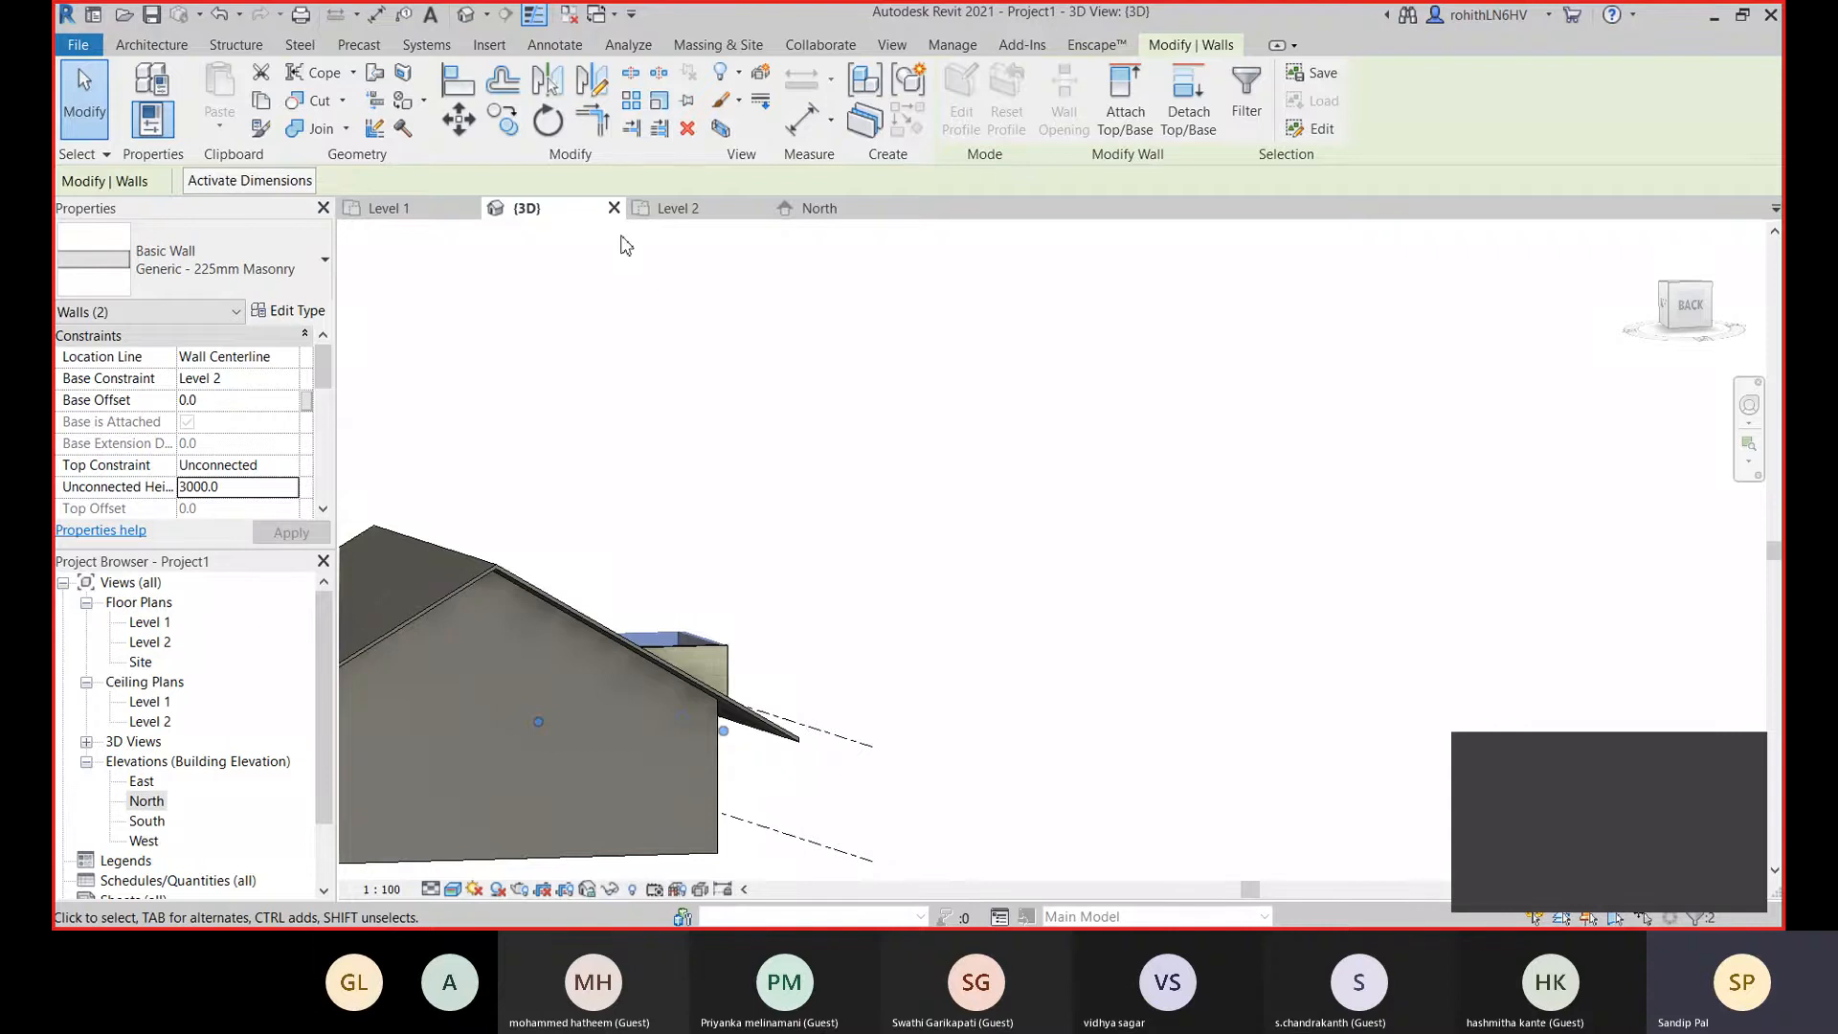
pyautogui.click(151, 45)
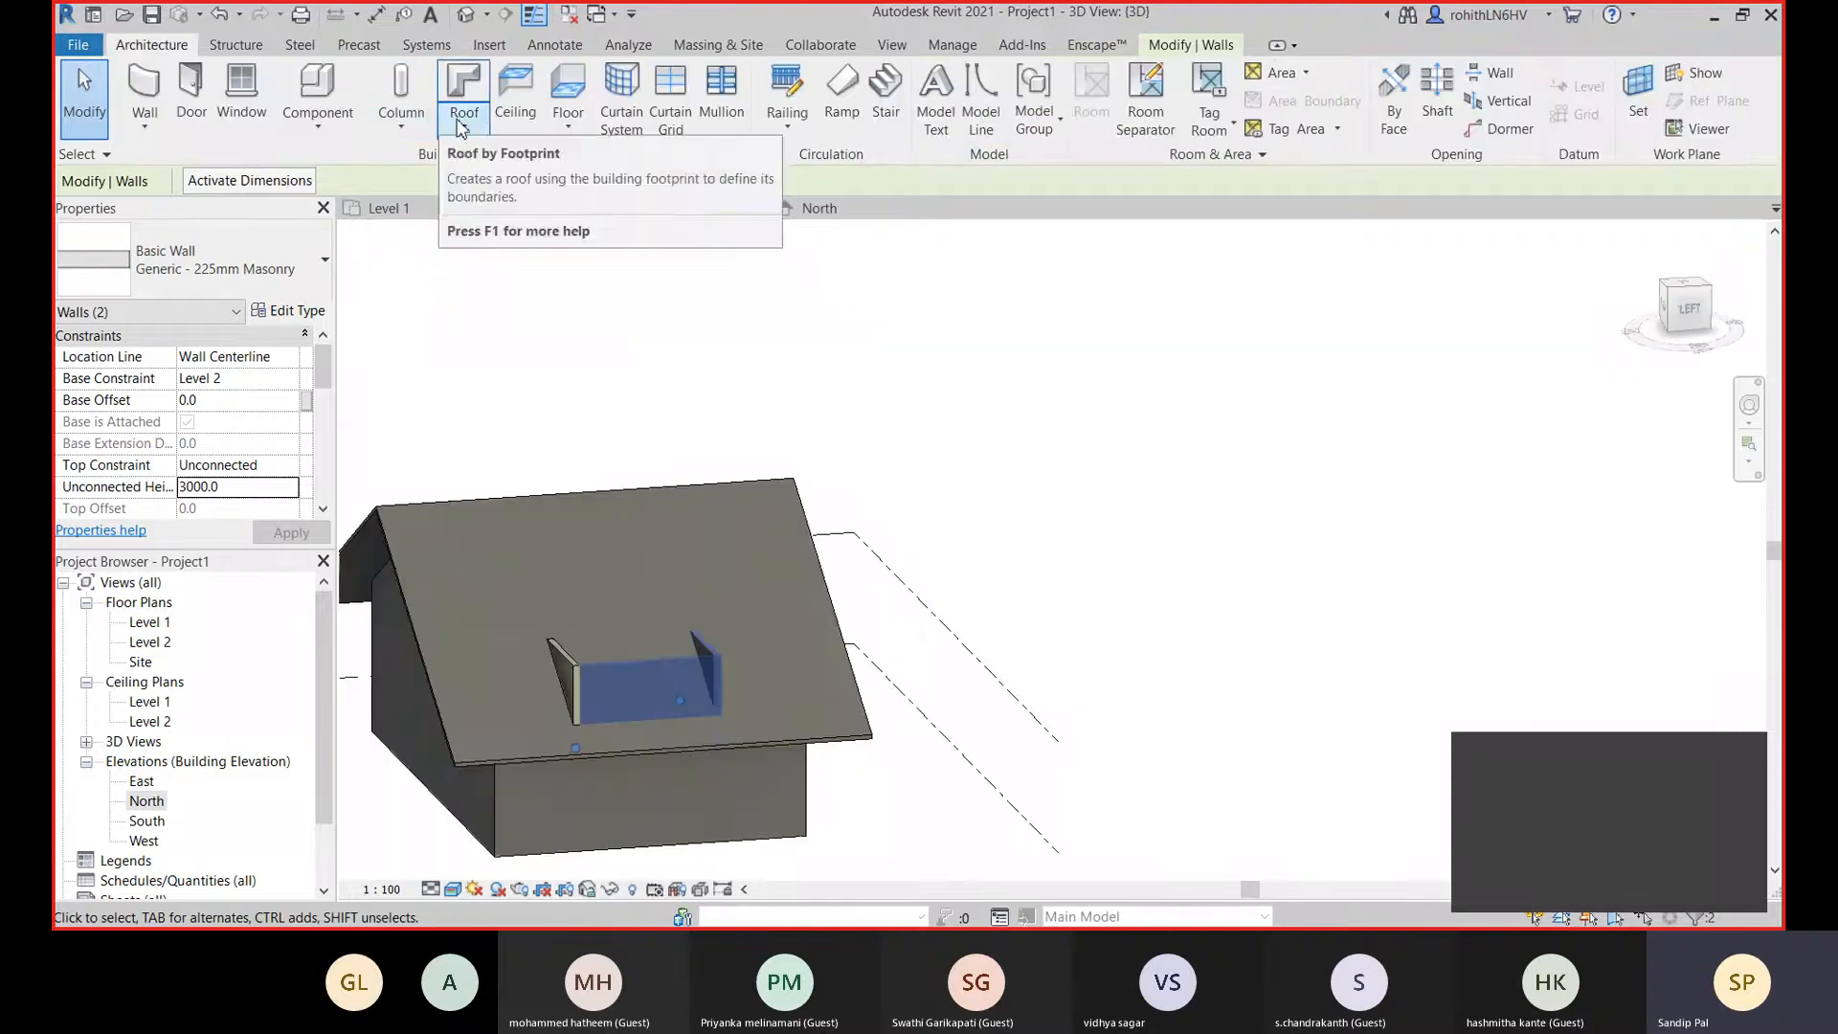
pyautogui.click(457, 126)
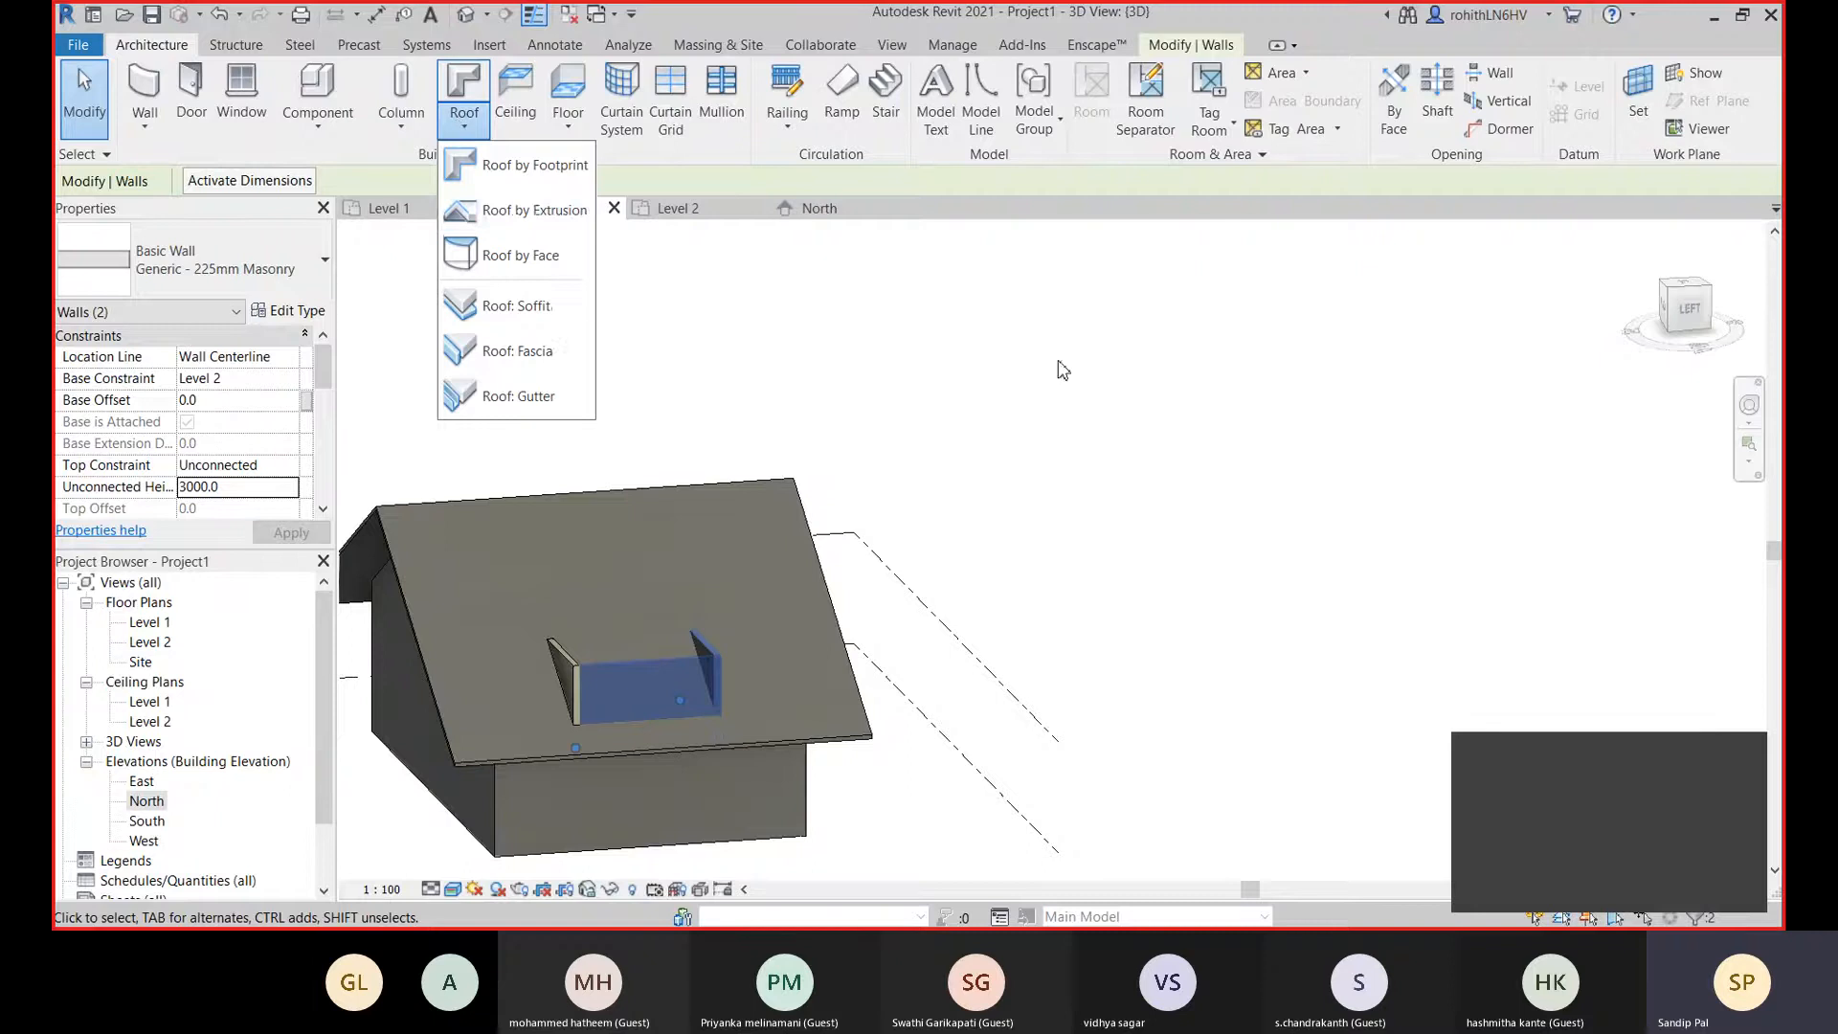
pyautogui.doubleClick(144, 840)
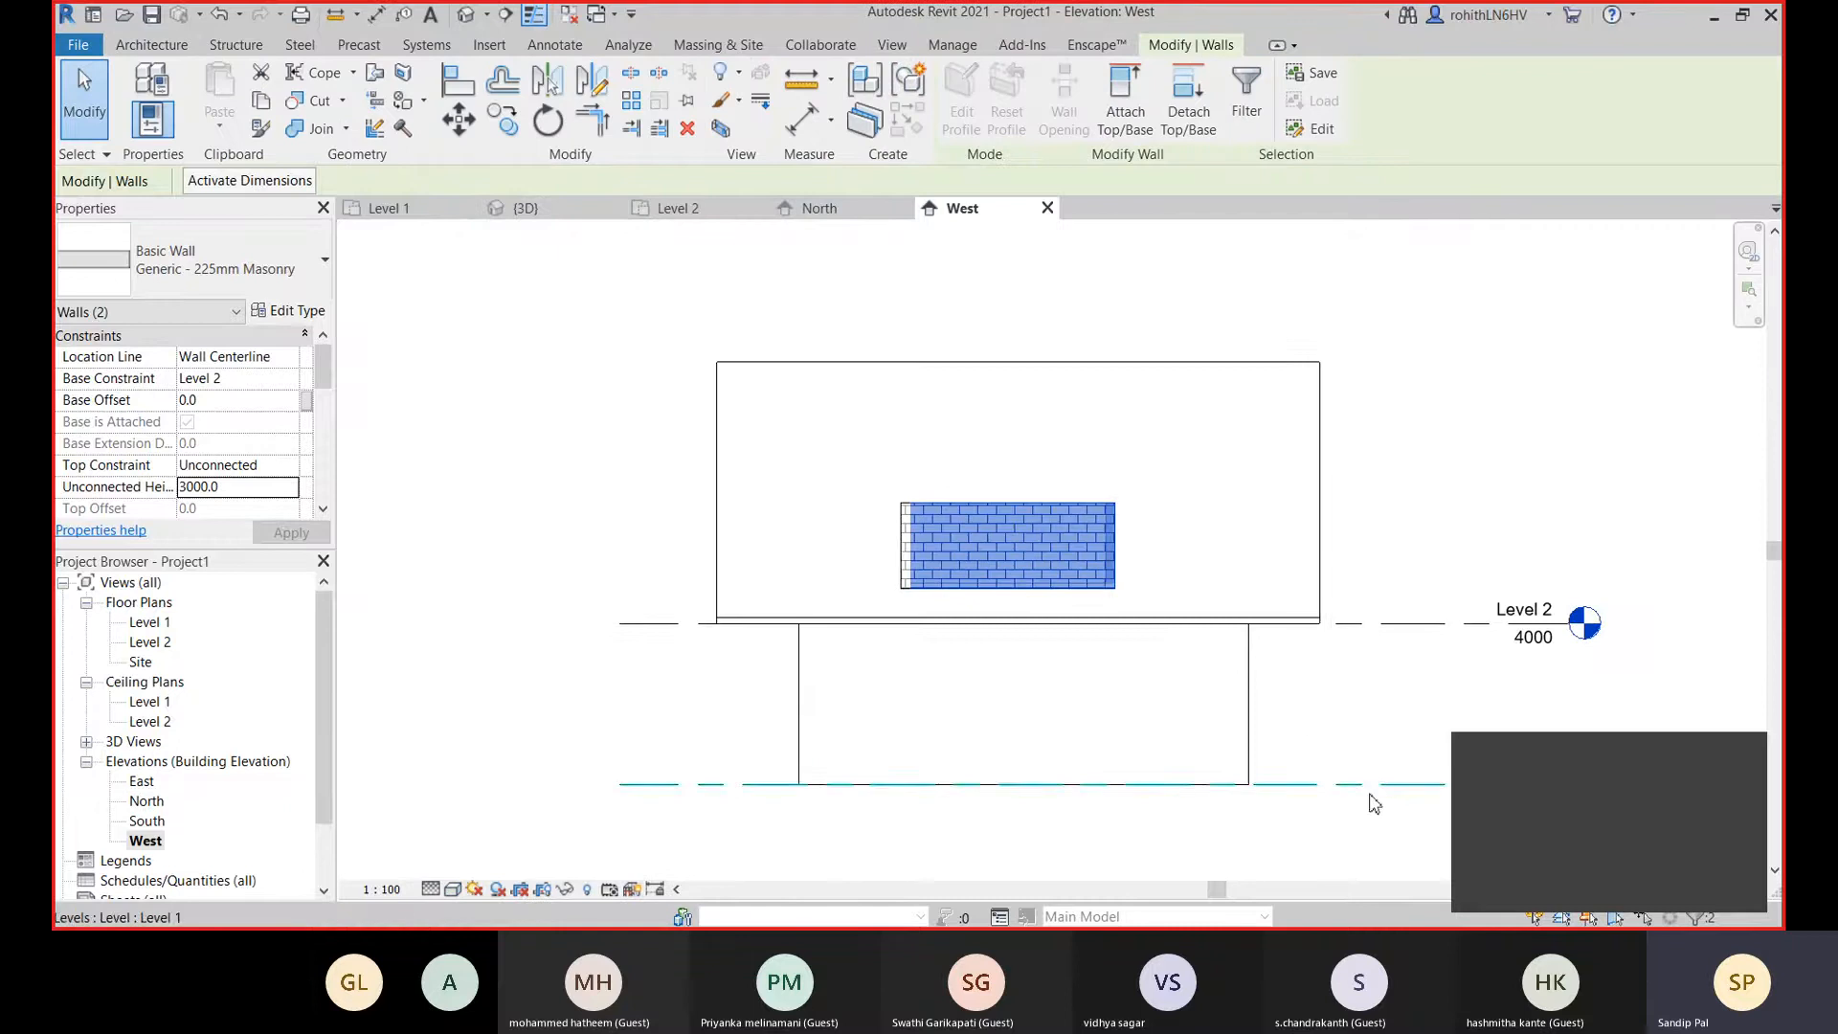
# Start a Roof by Extrusion in the West elevation and pick the face of the masonry wall as its work plane.
pyautogui.click(1247, 864)
pyautogui.moveTo(1247, 864); pyautogui.dragTo(1078, 857, button='middle')
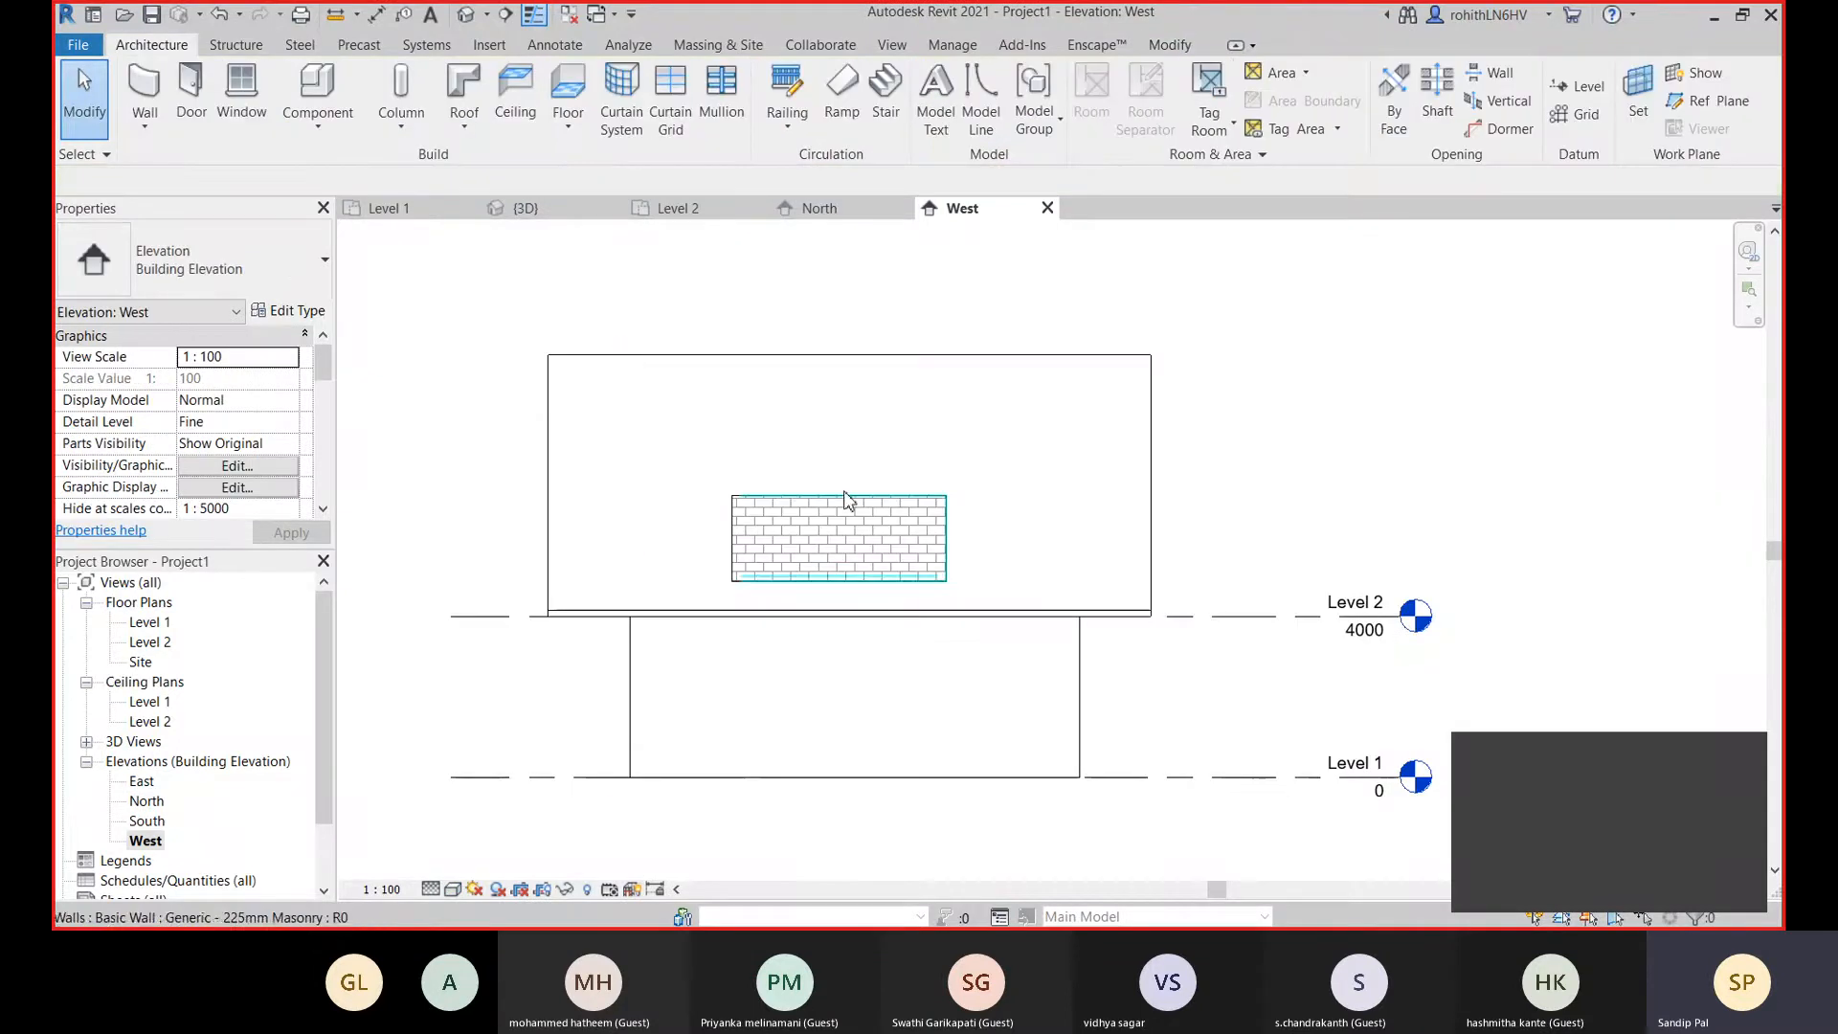
pyautogui.click(466, 129)
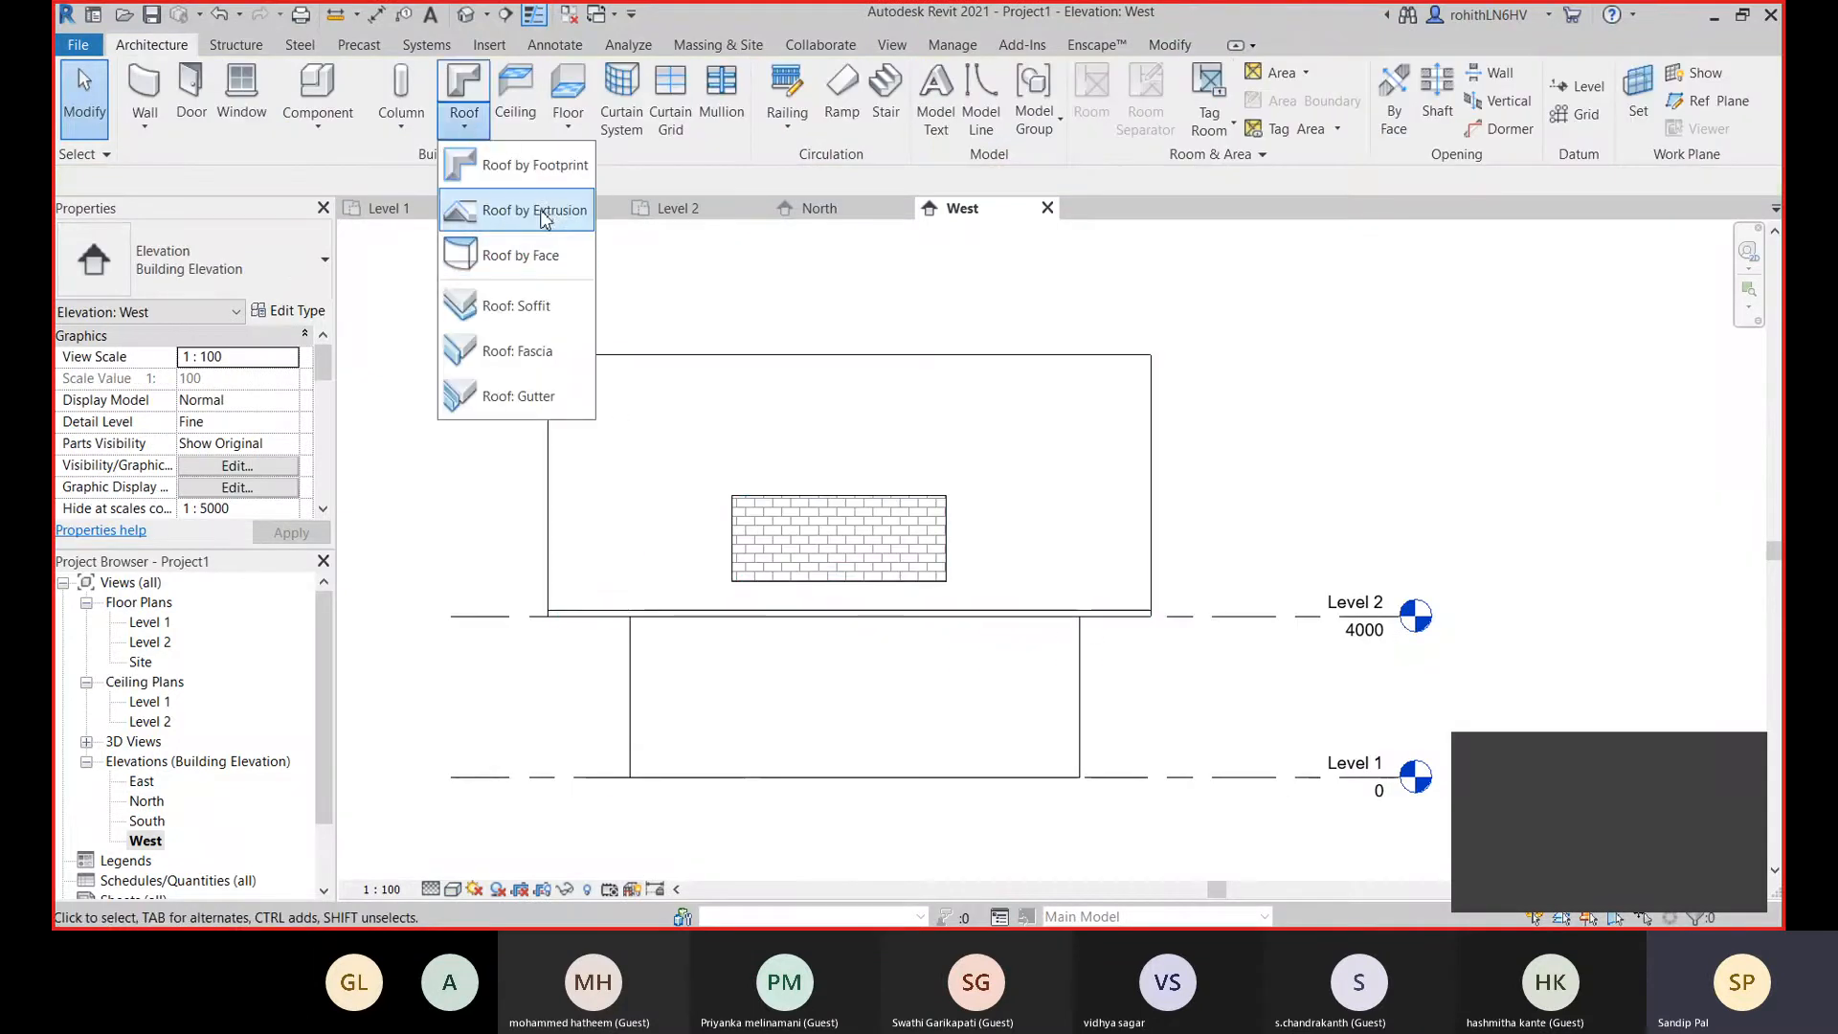
pyautogui.click(542, 213)
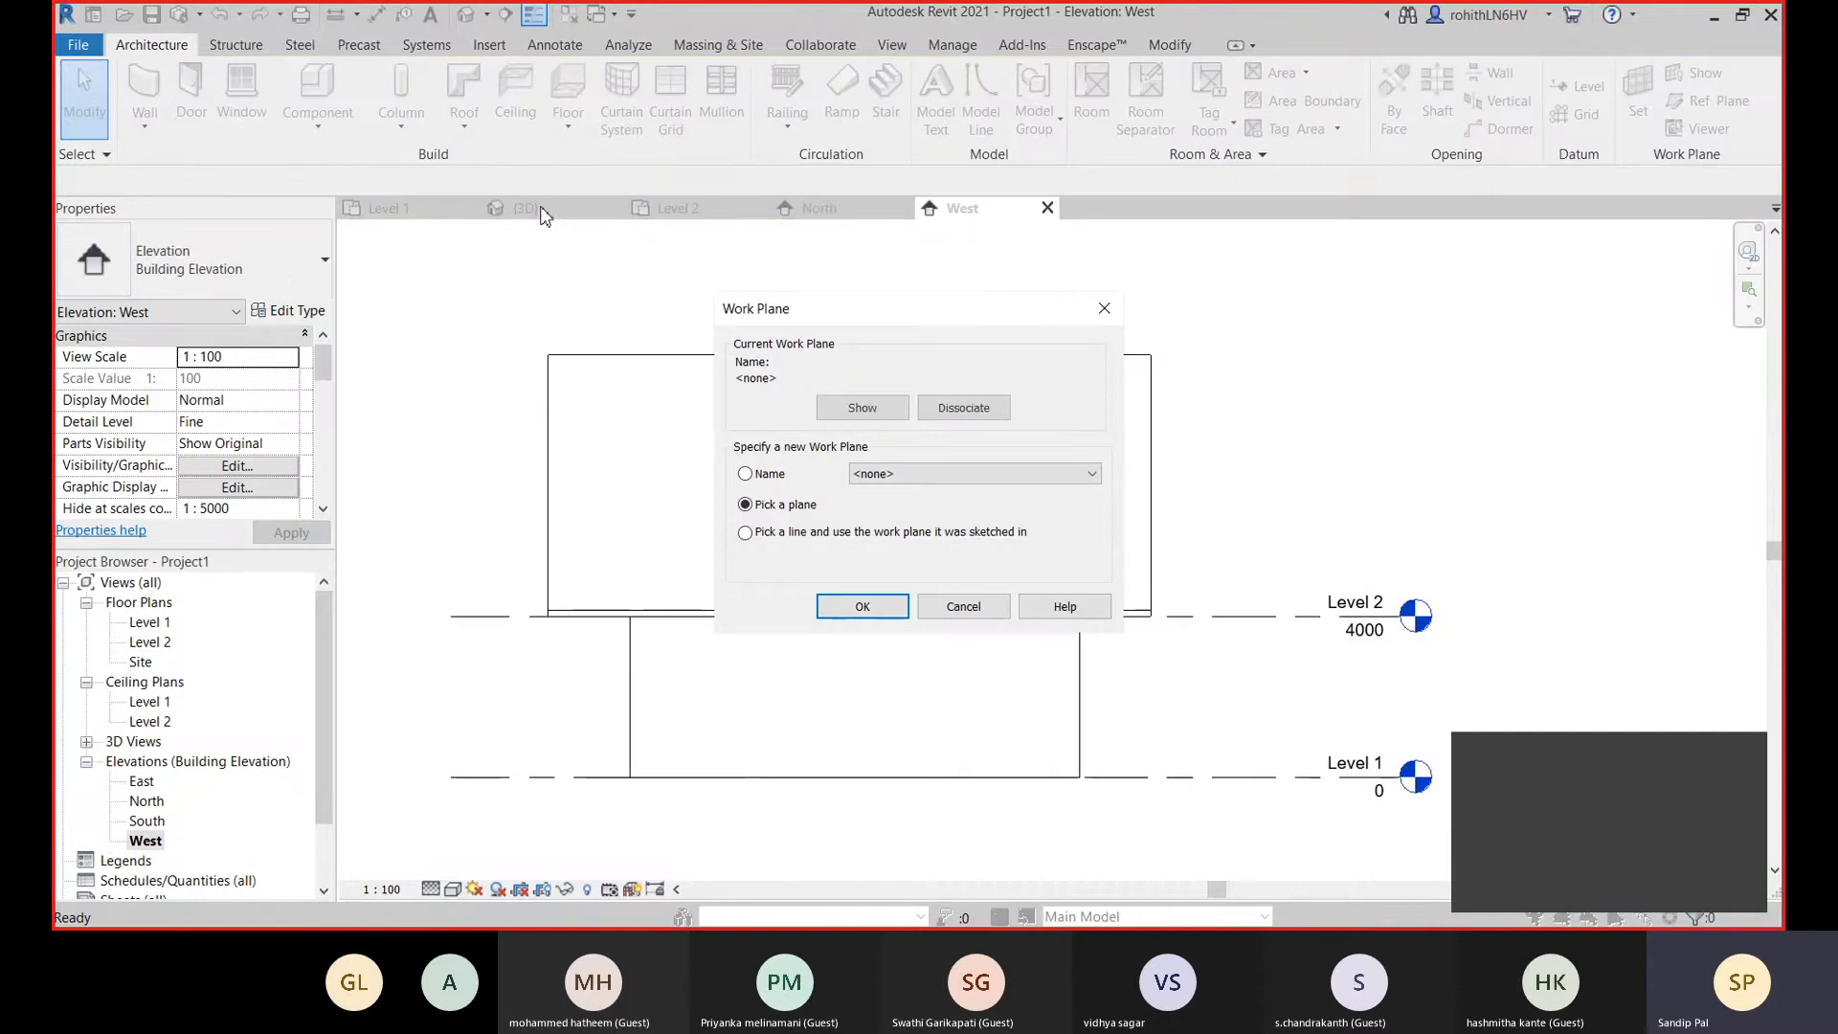
pyautogui.moveTo(865, 320); pyautogui.dragTo(837, 313)
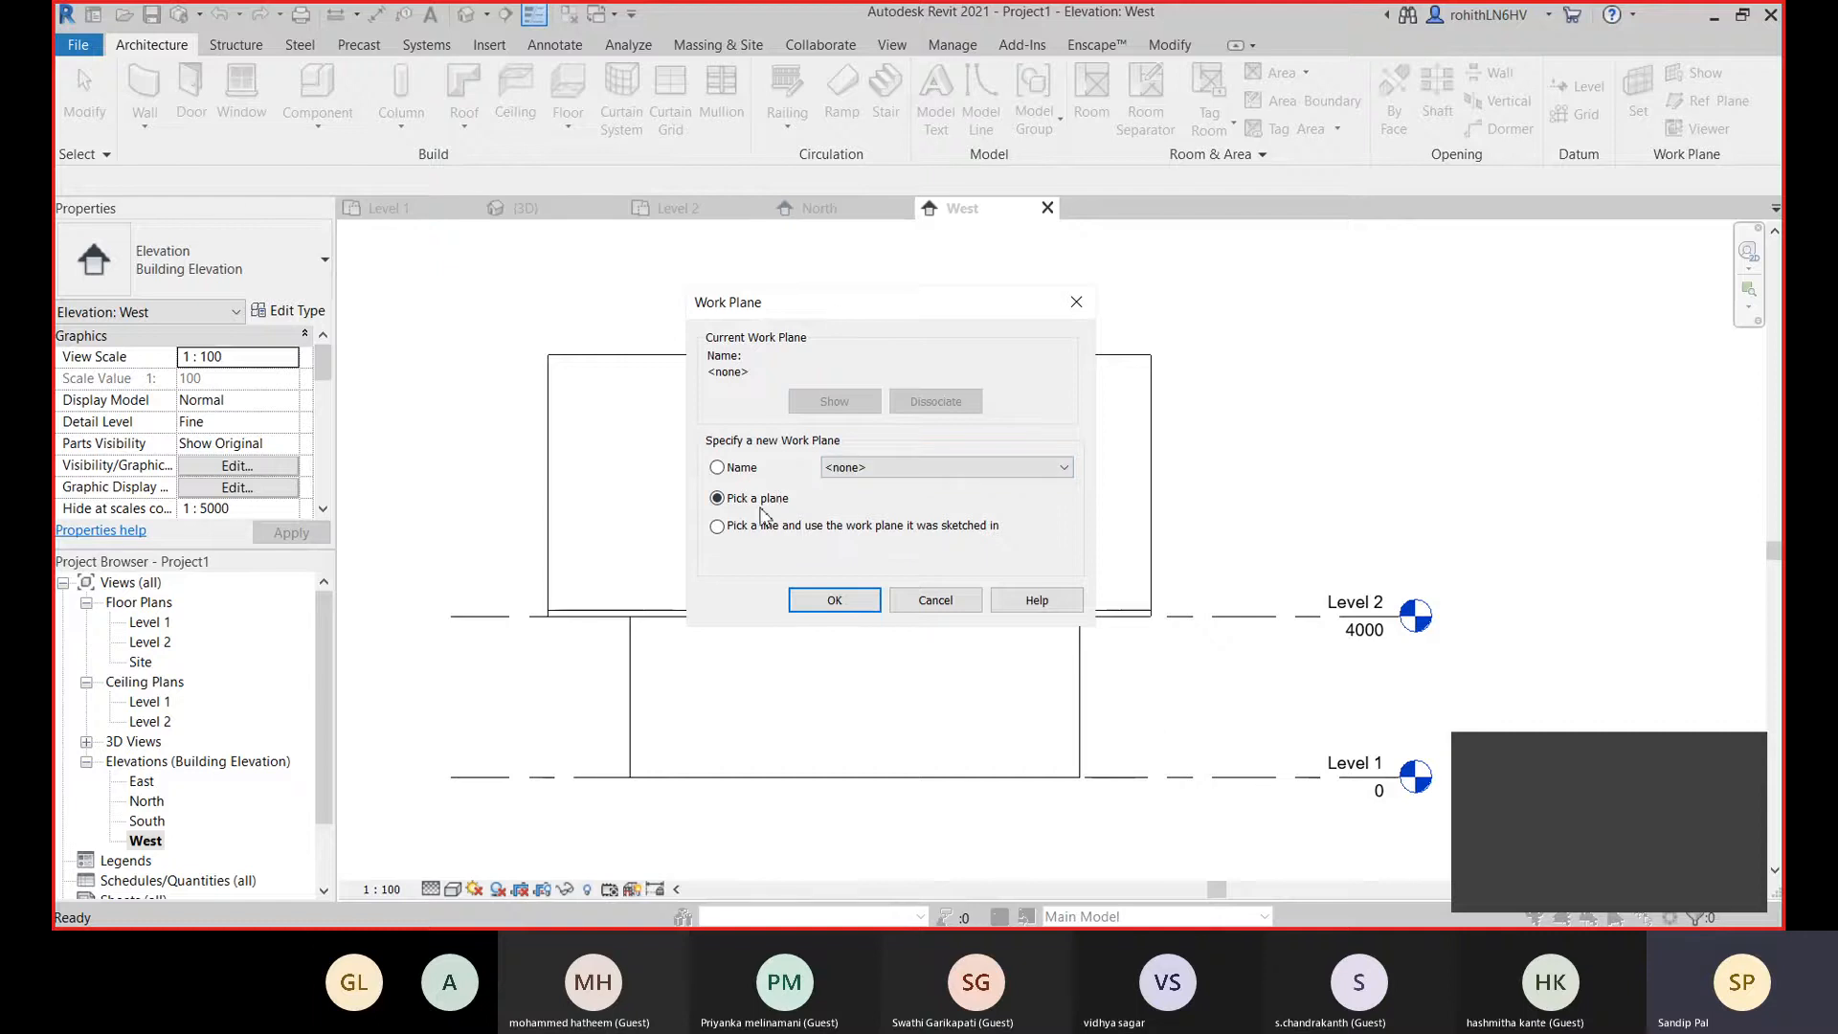
pyautogui.click(717, 467)
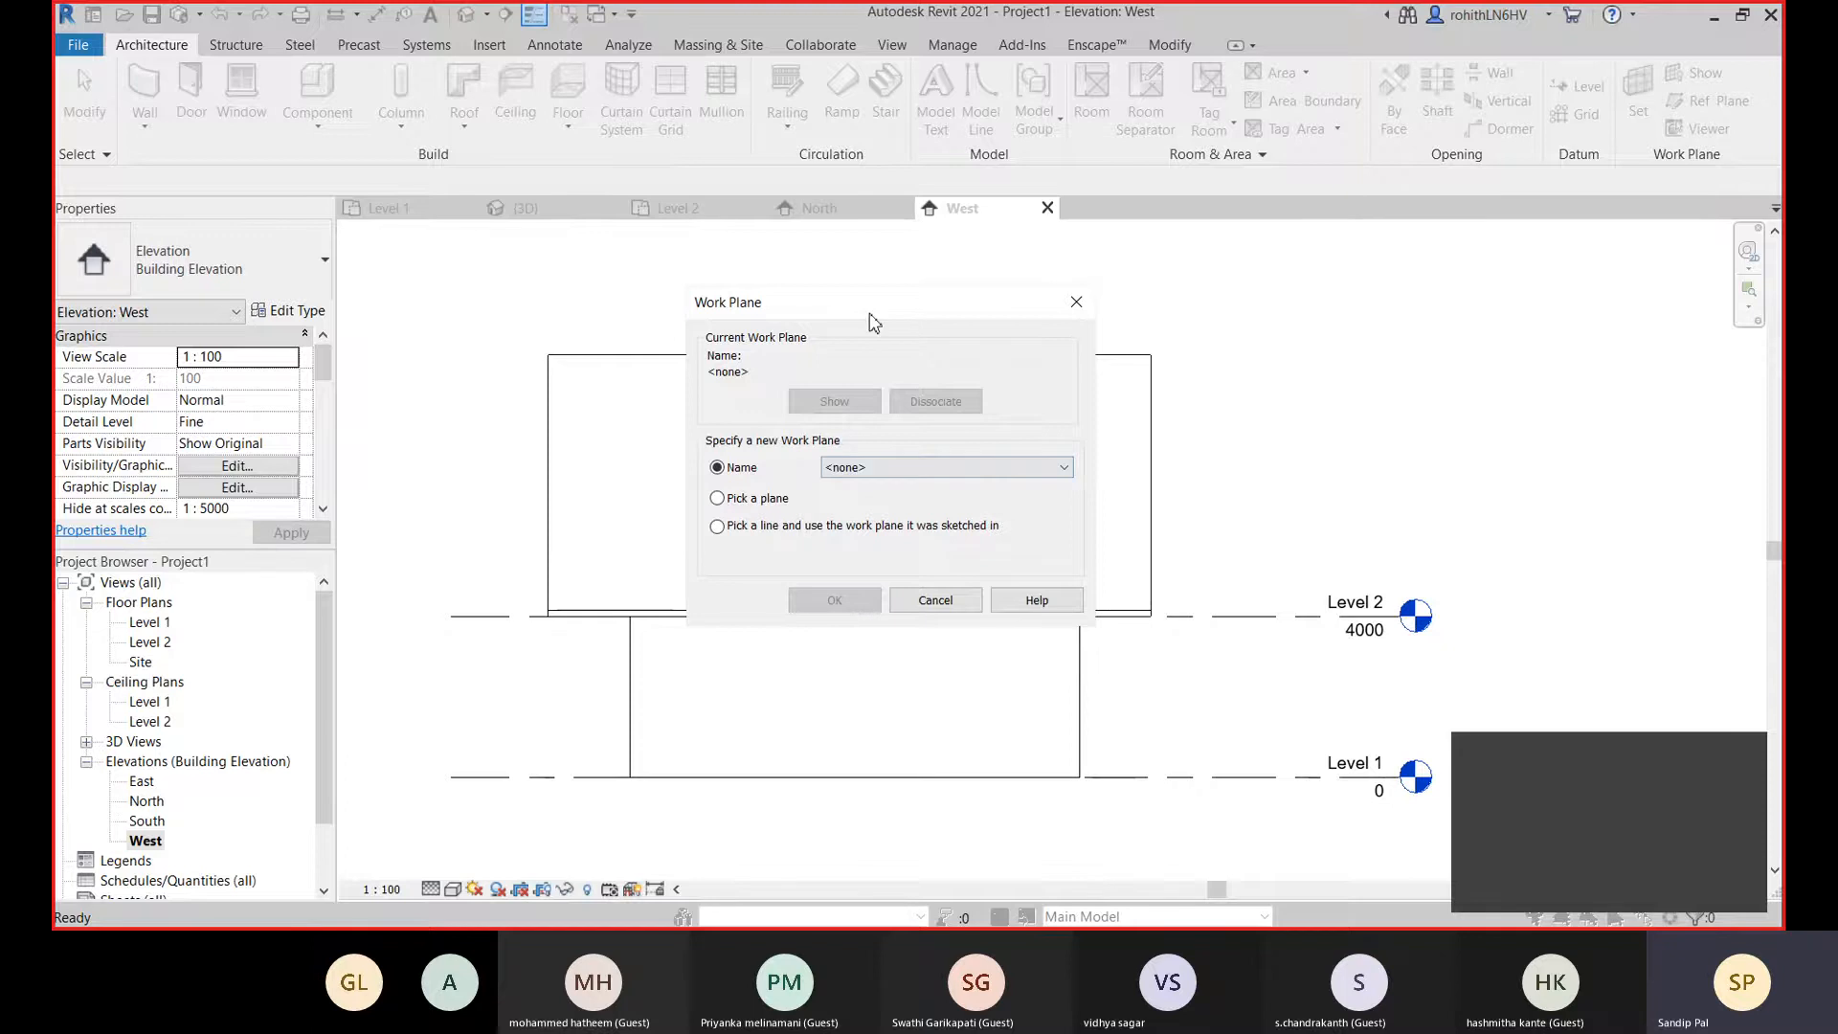
pyautogui.moveTo(870, 315); pyautogui.dragTo(1255, 293)
pyautogui.click(1246, 447)
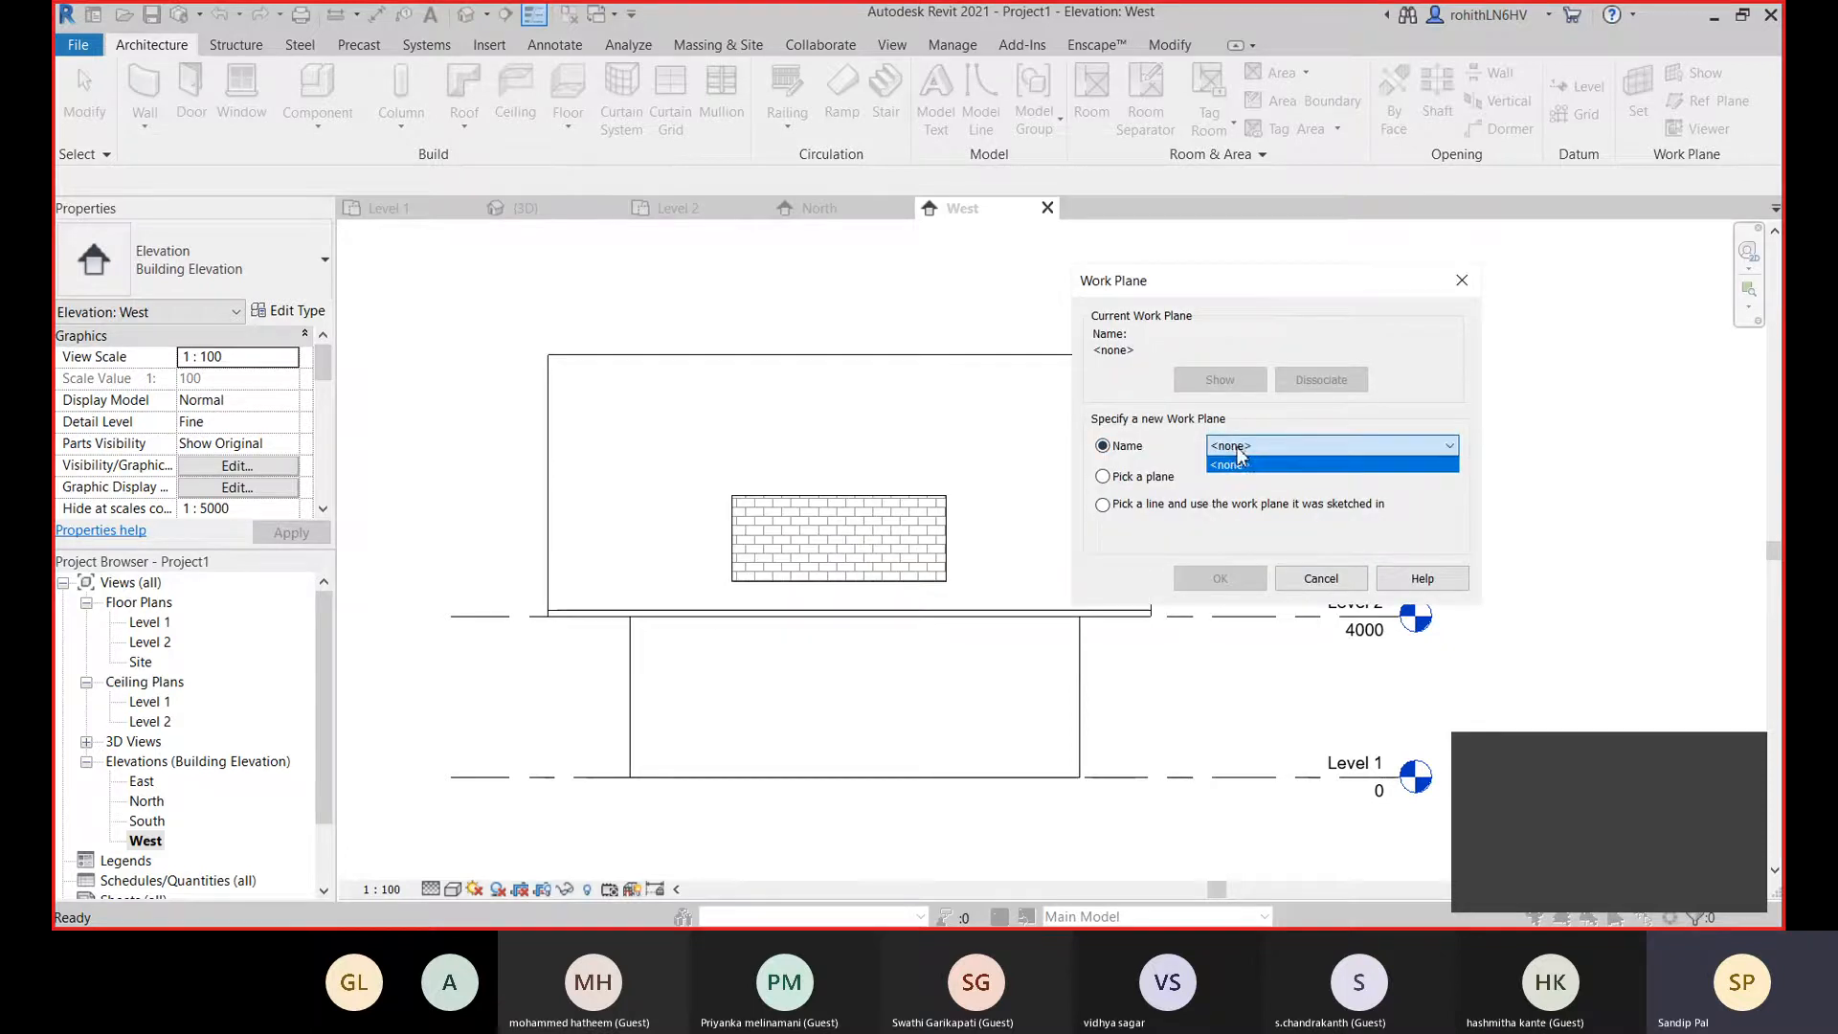
pyautogui.click(1105, 488)
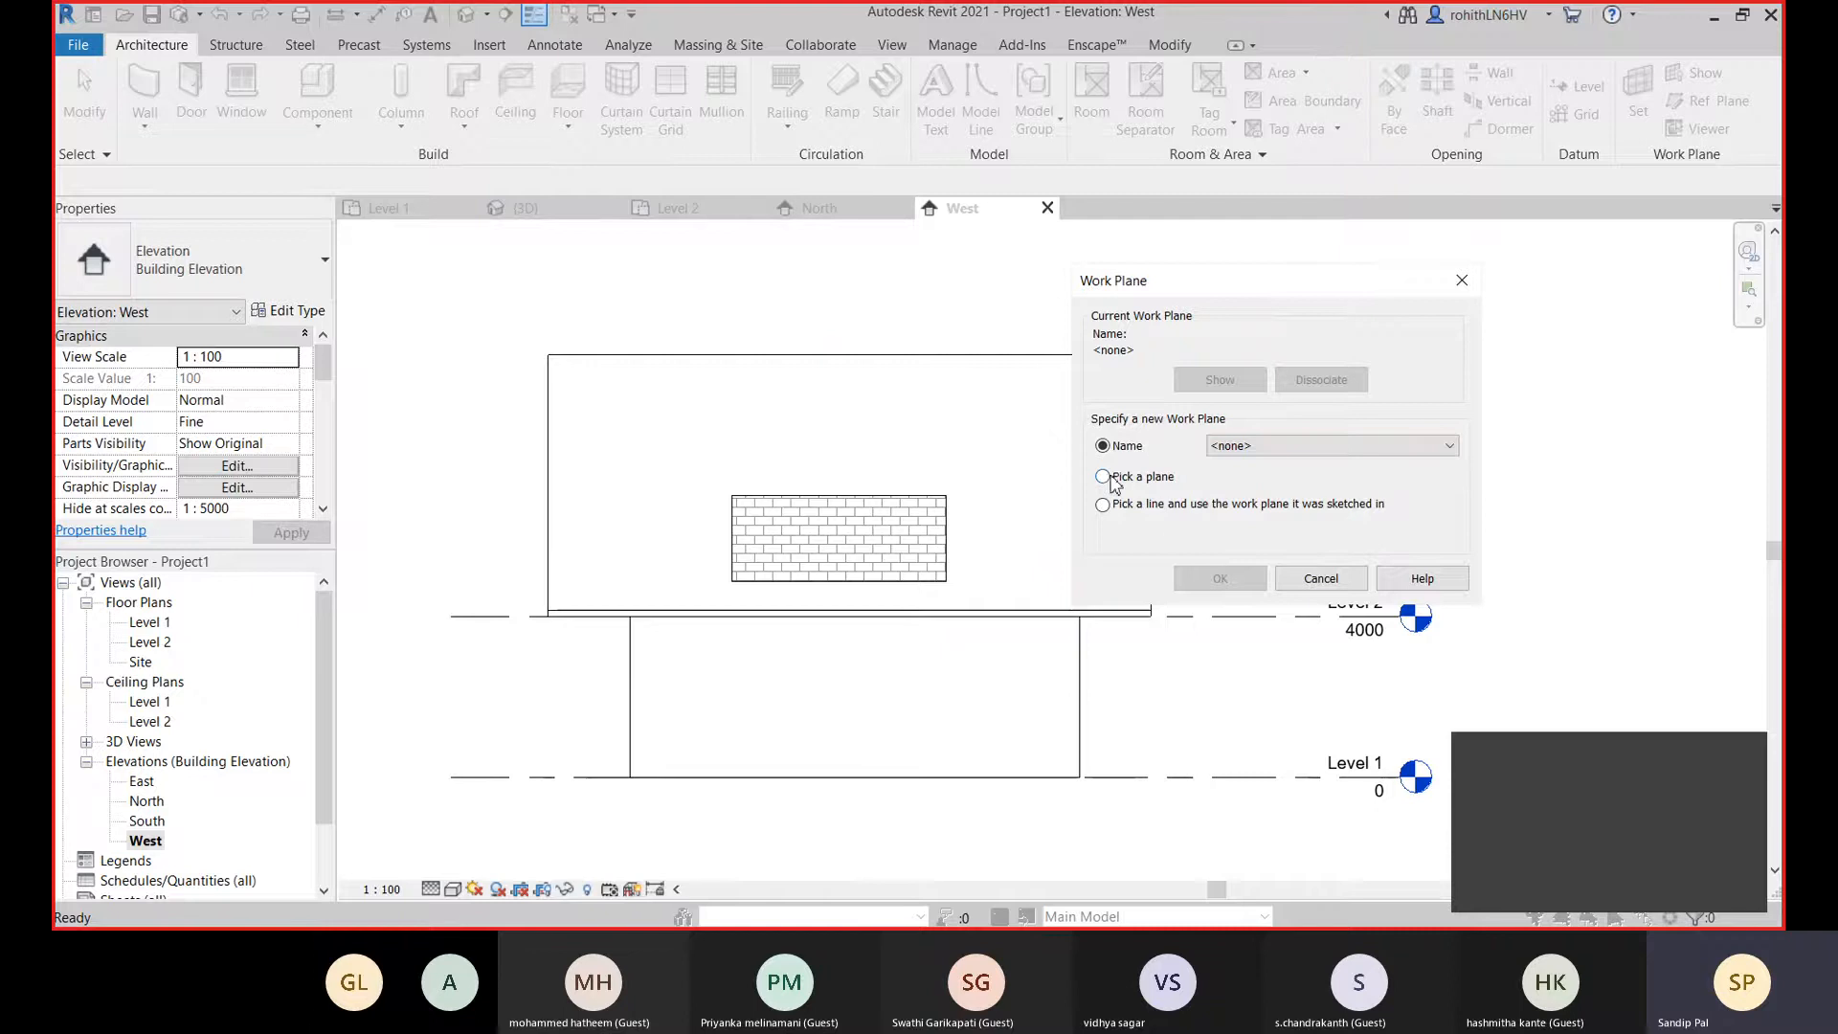
pyautogui.click(1109, 477)
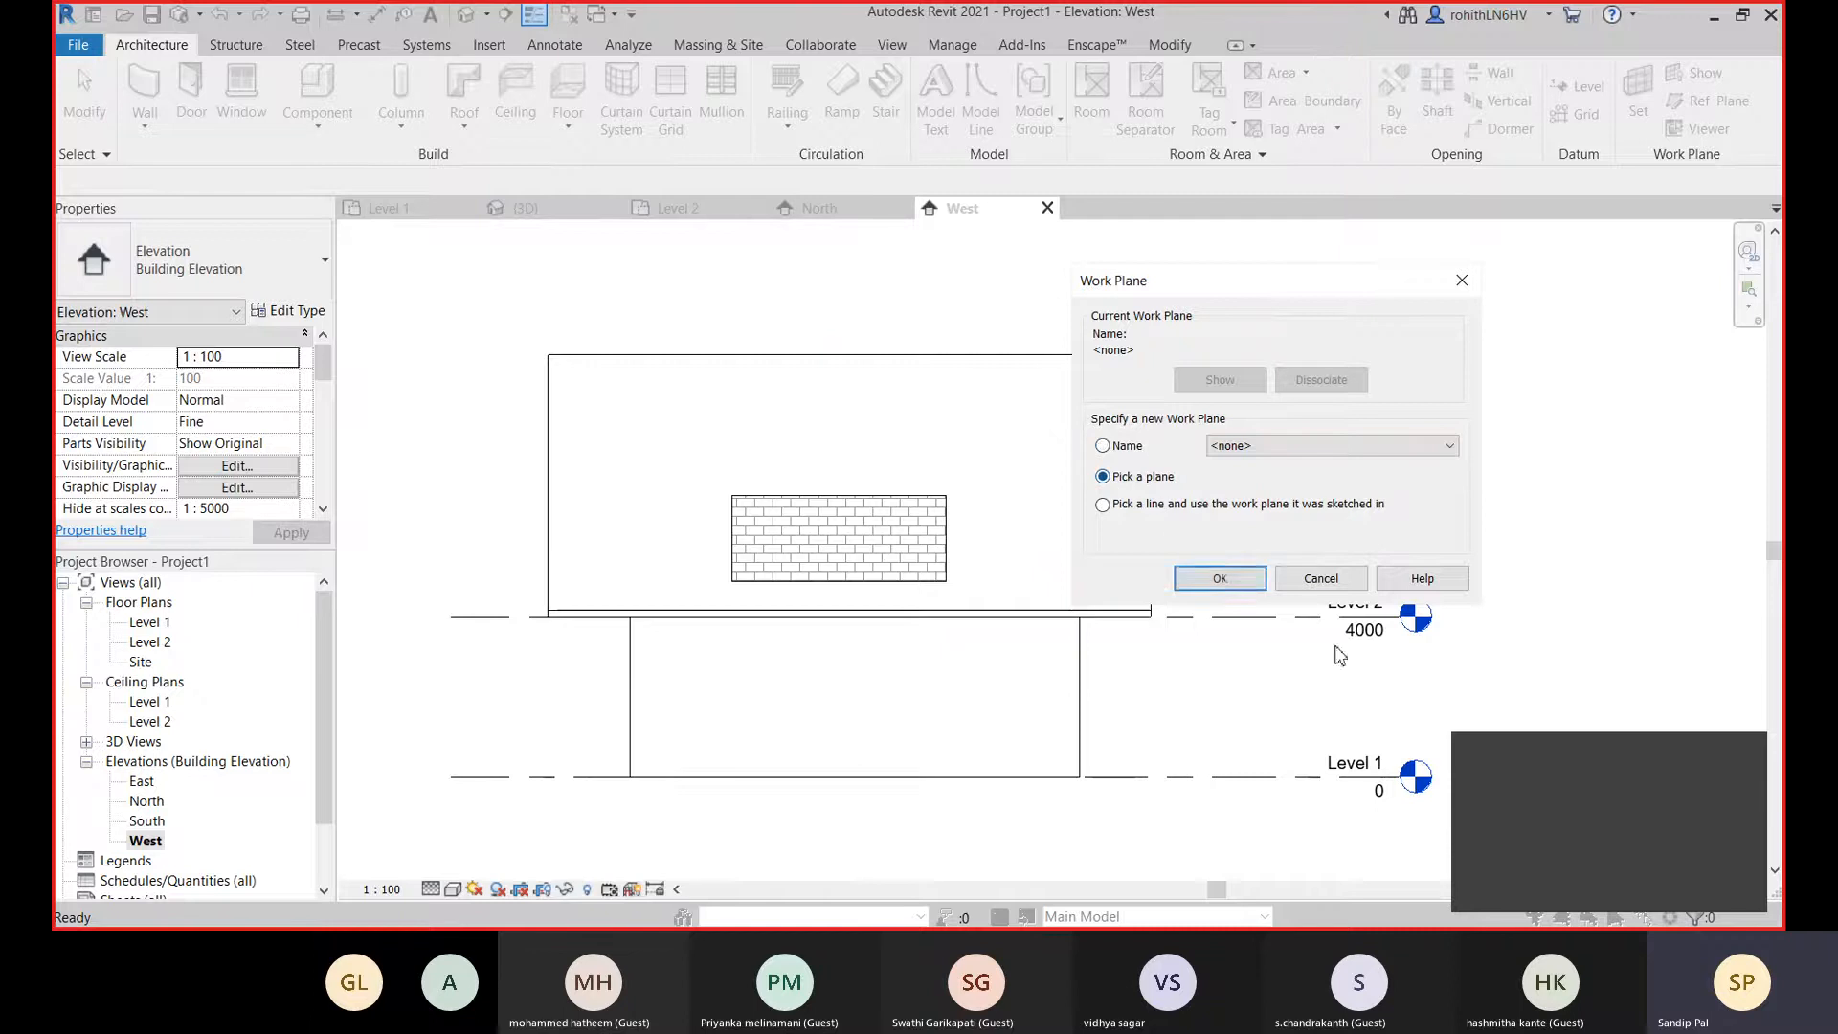
pyautogui.click(1237, 584)
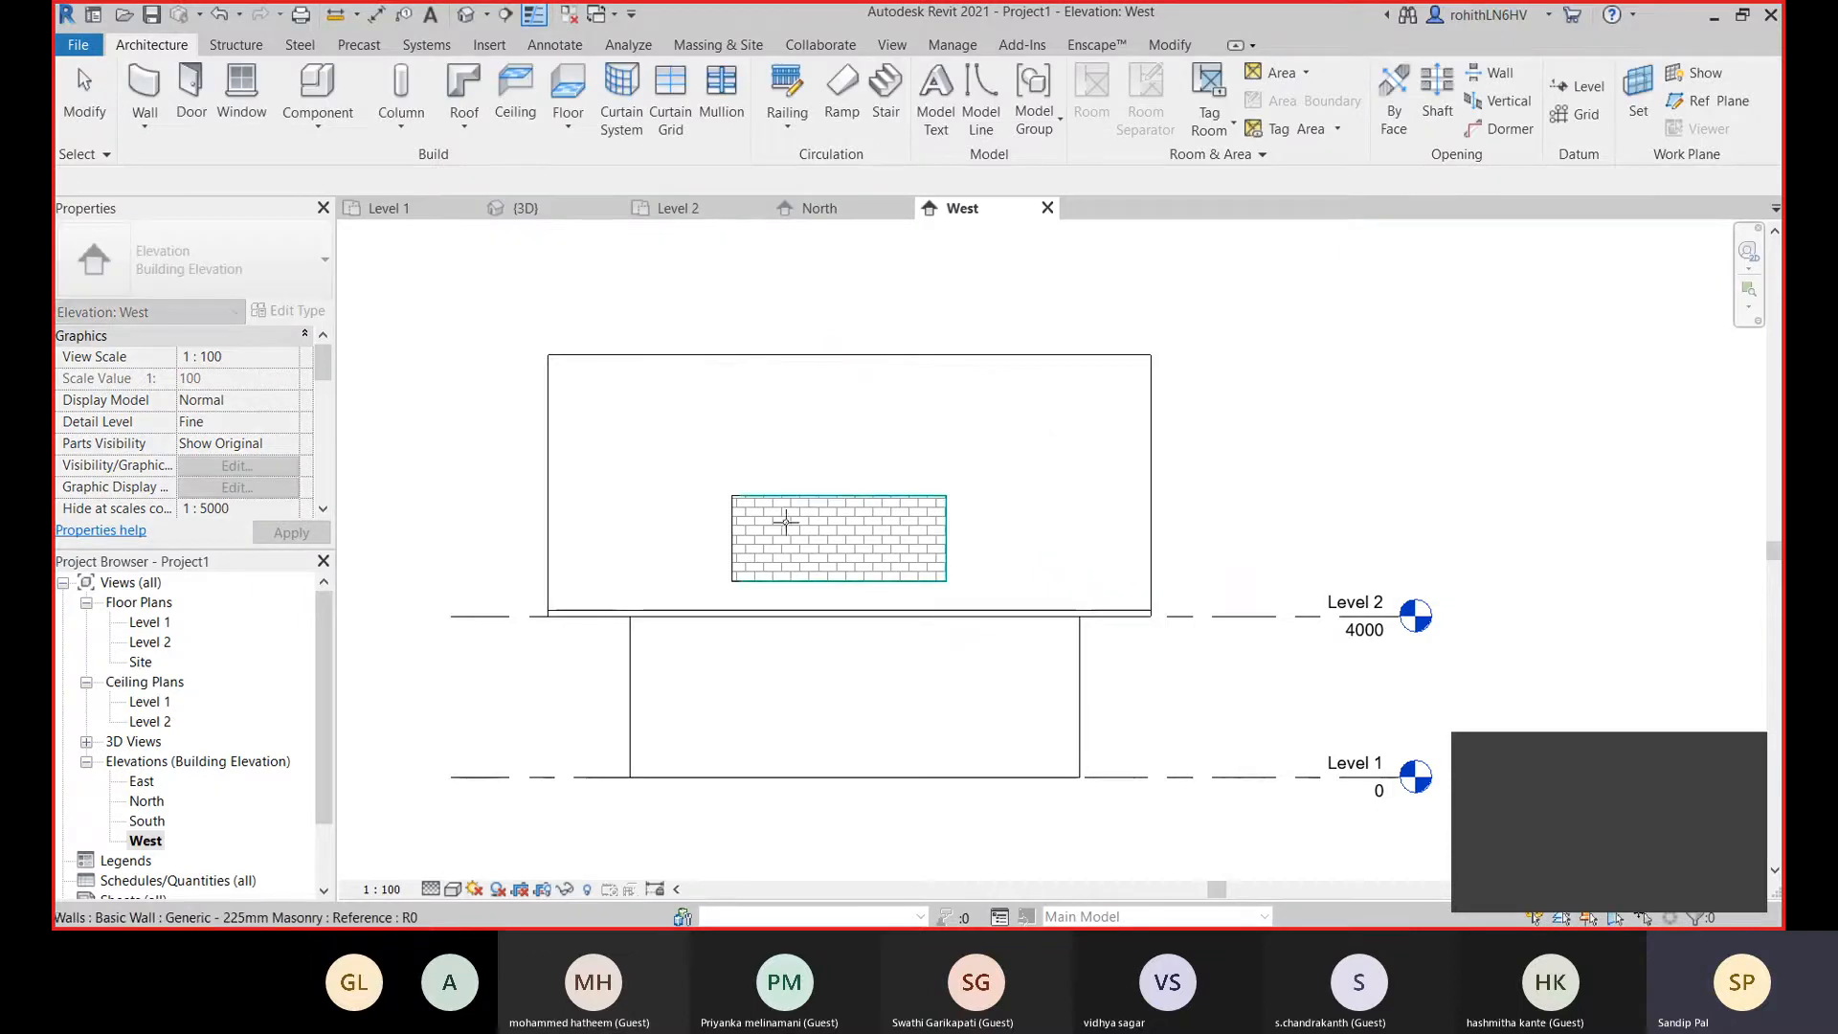
pyautogui.click(815, 526)
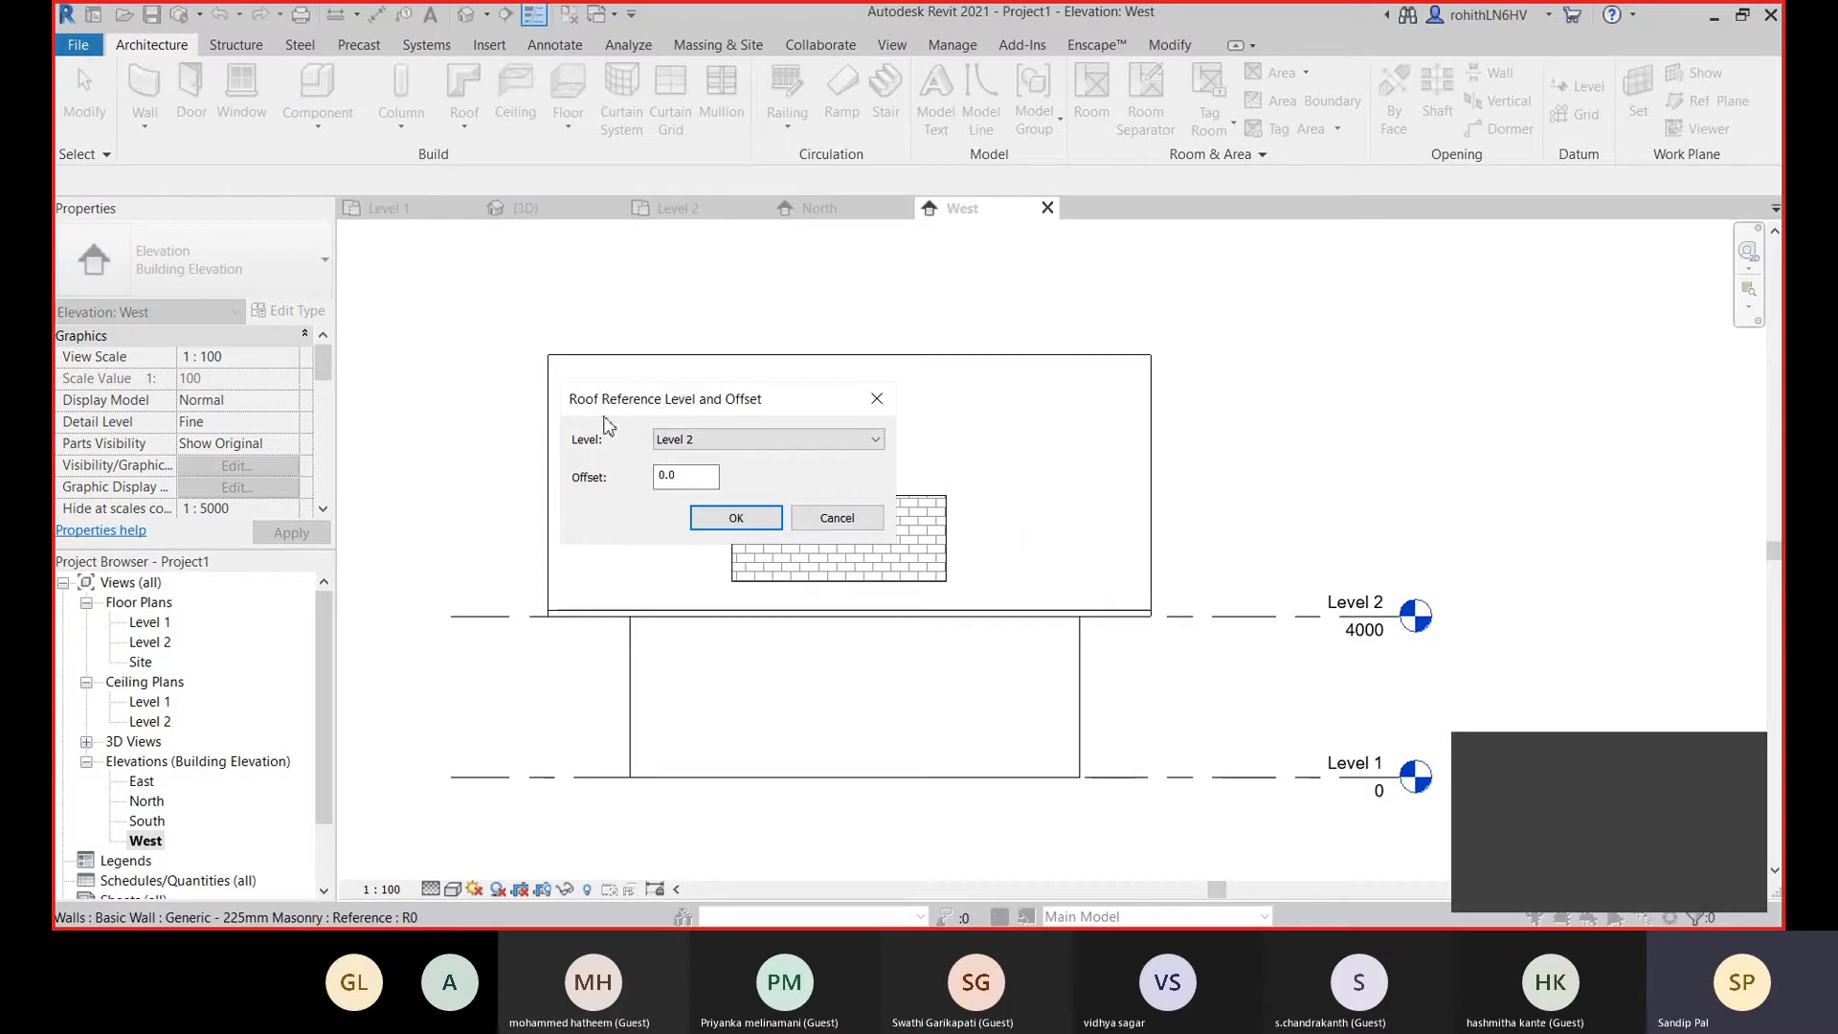
# Set the extrusion roof's reference level to Level 2 with an offset of 4000.
pyautogui.moveTo(638, 400); pyautogui.dragTo(583, 400)
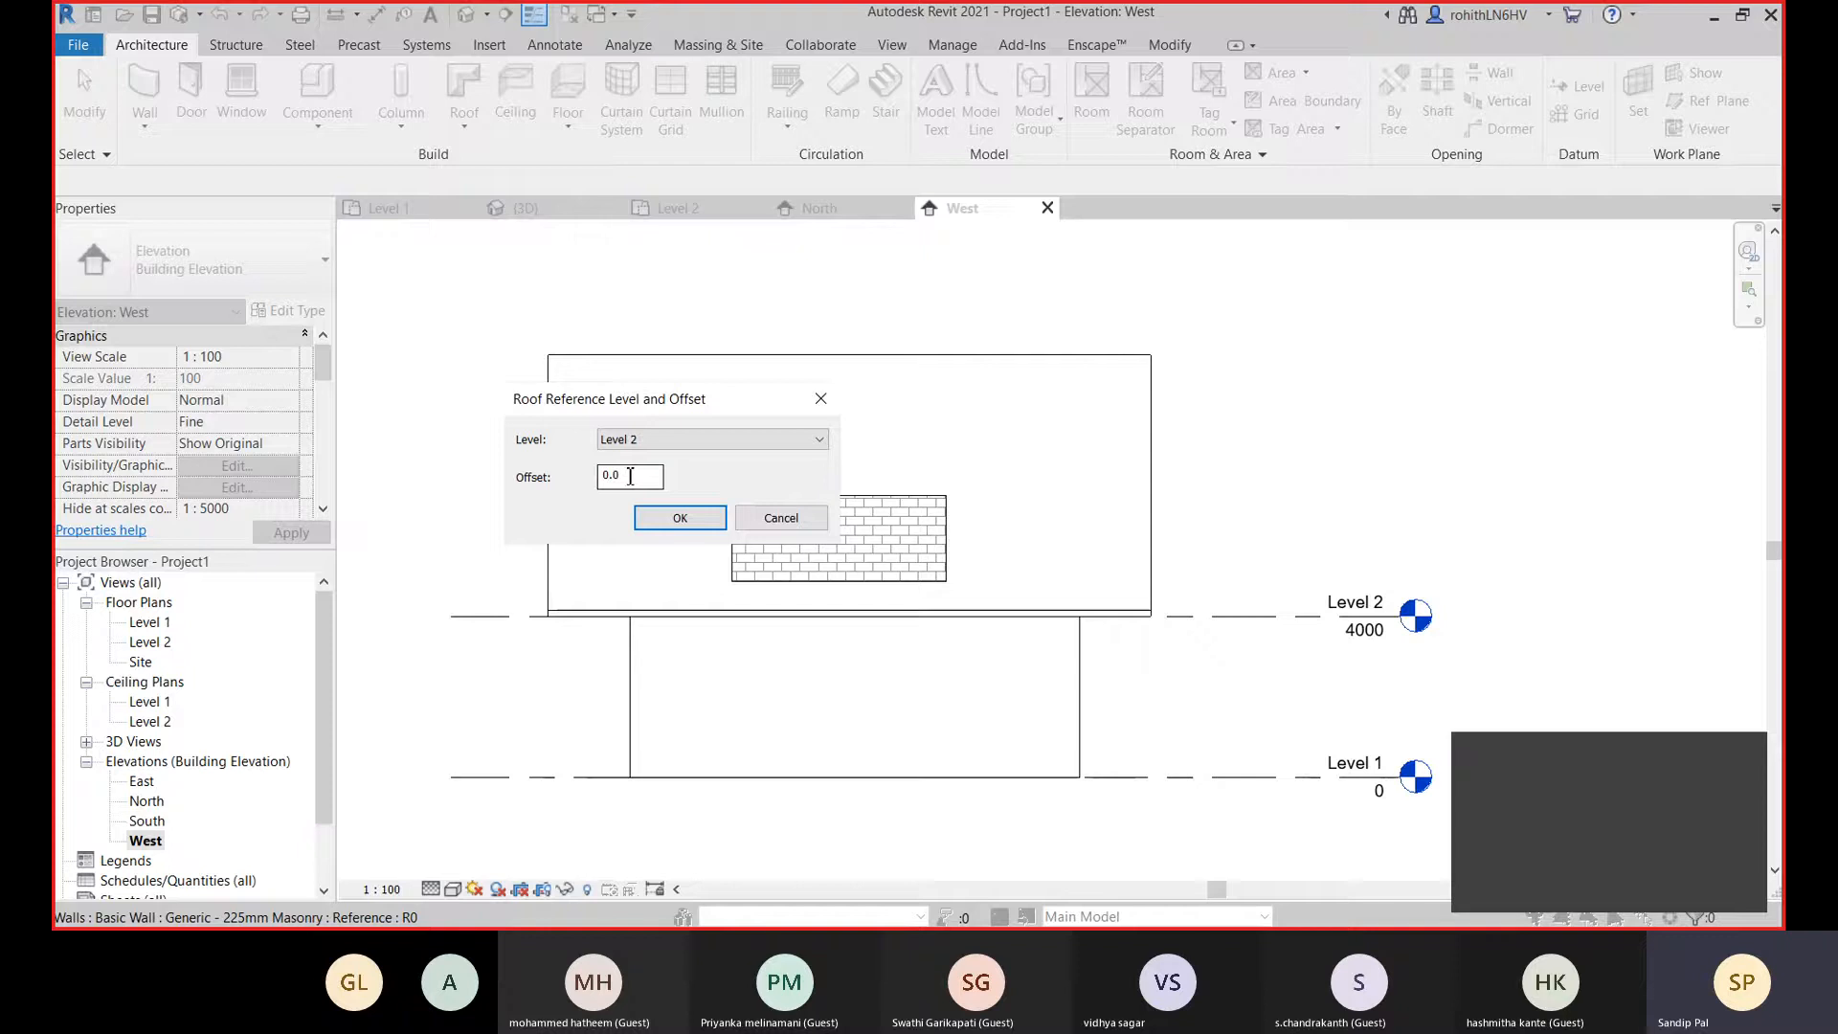
pyautogui.moveTo(630, 475); pyautogui.dragTo(595, 476)
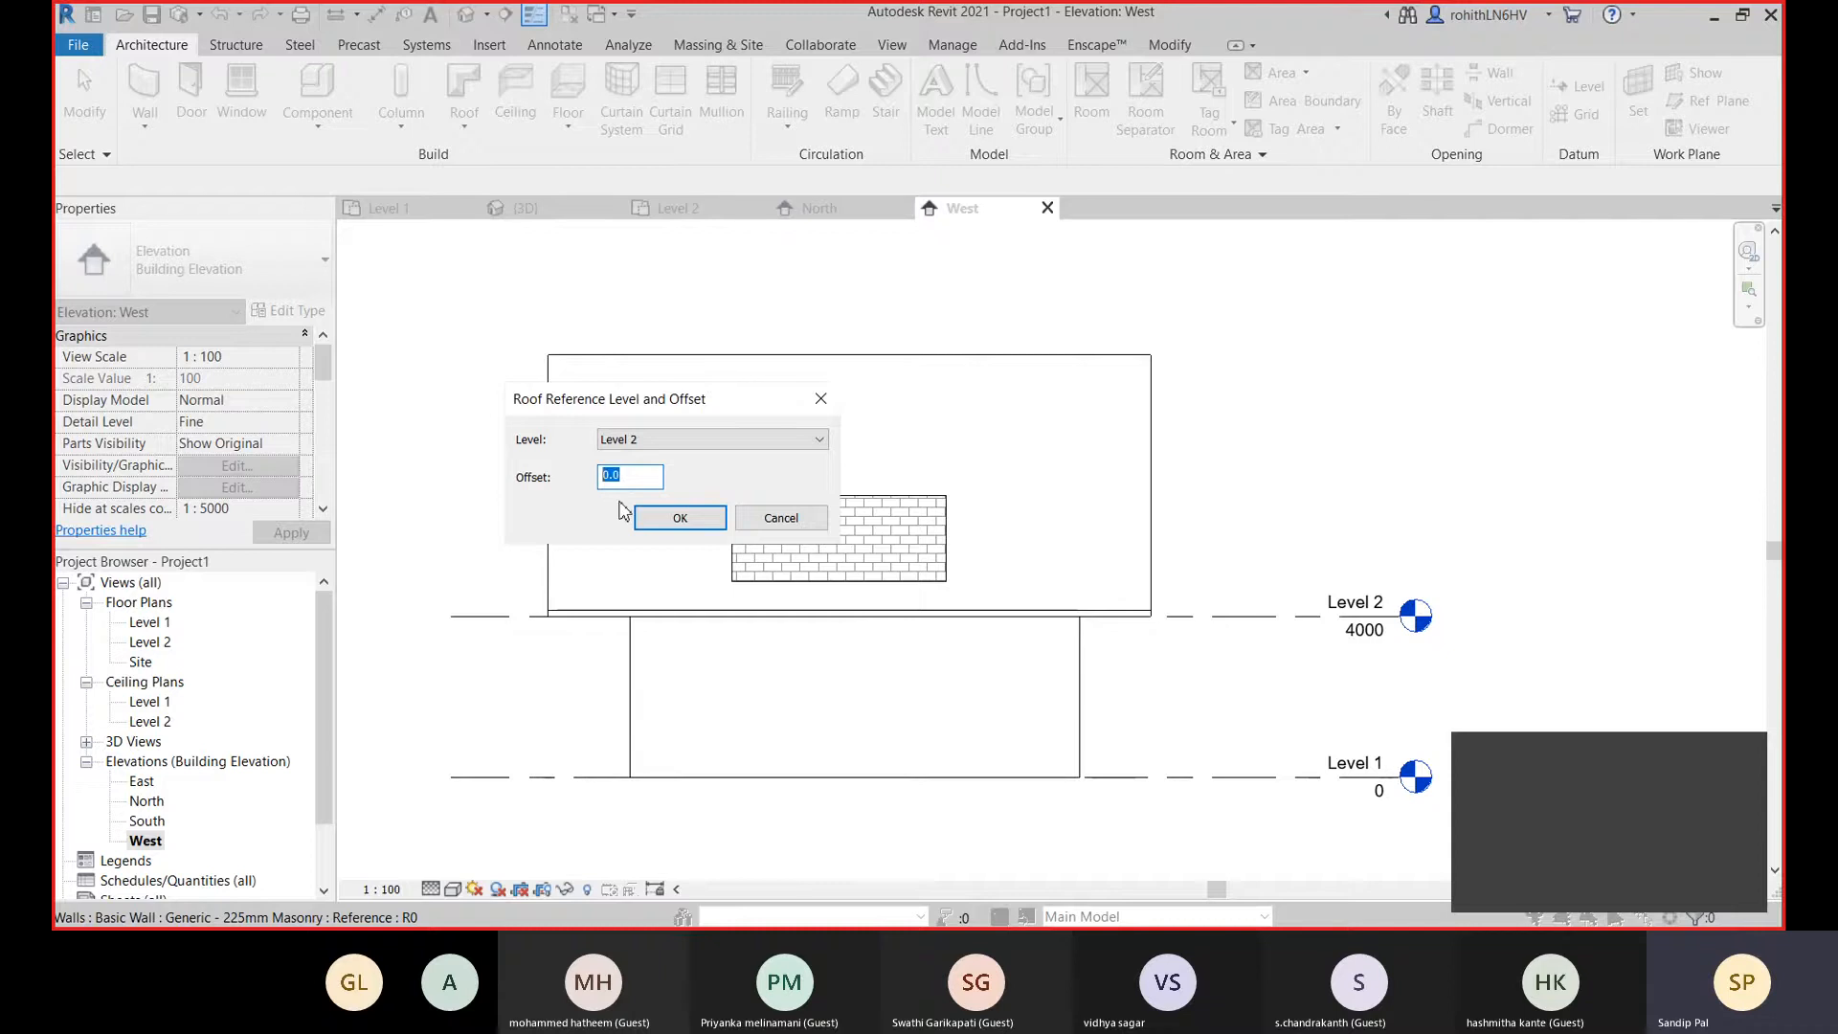
pyautogui.write('4000')
pyautogui.click(680, 517)
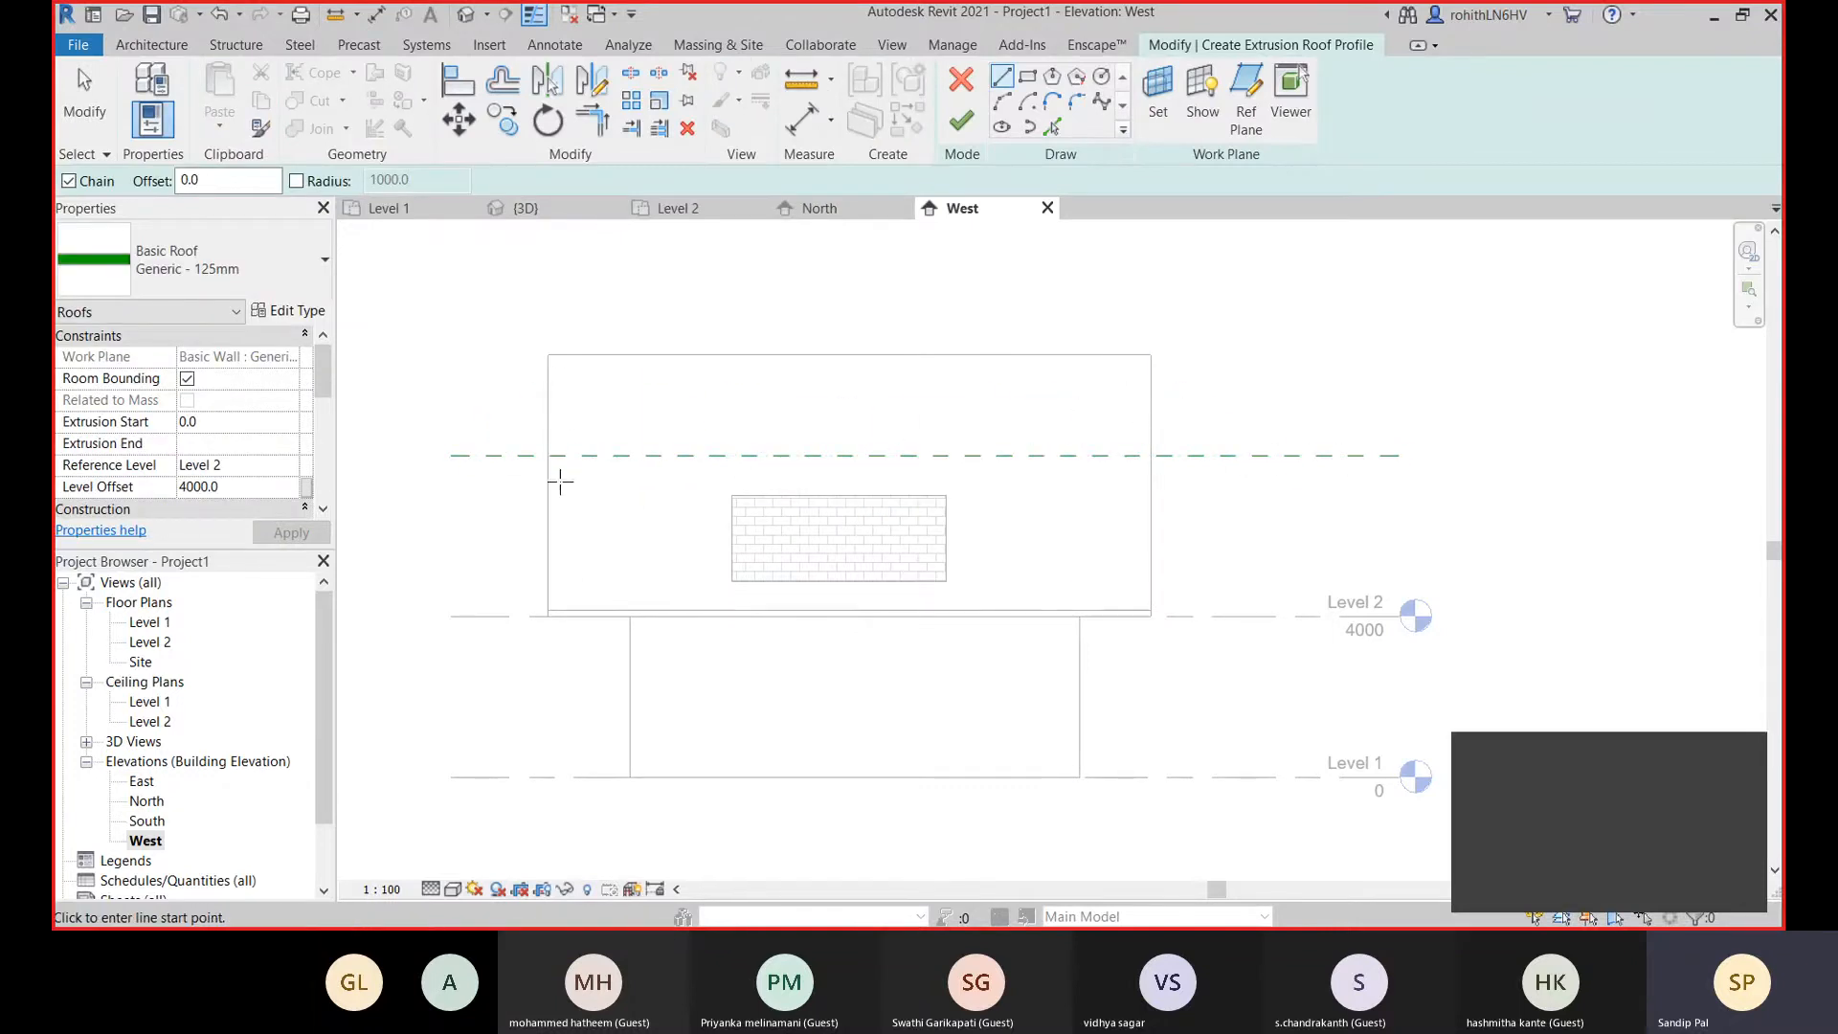
# Sketch a nearly flat three-point arc about 6400 mm long above the masonry wall, sloping down from its north end, as the roof profile.
pyautogui.click(1004, 102)
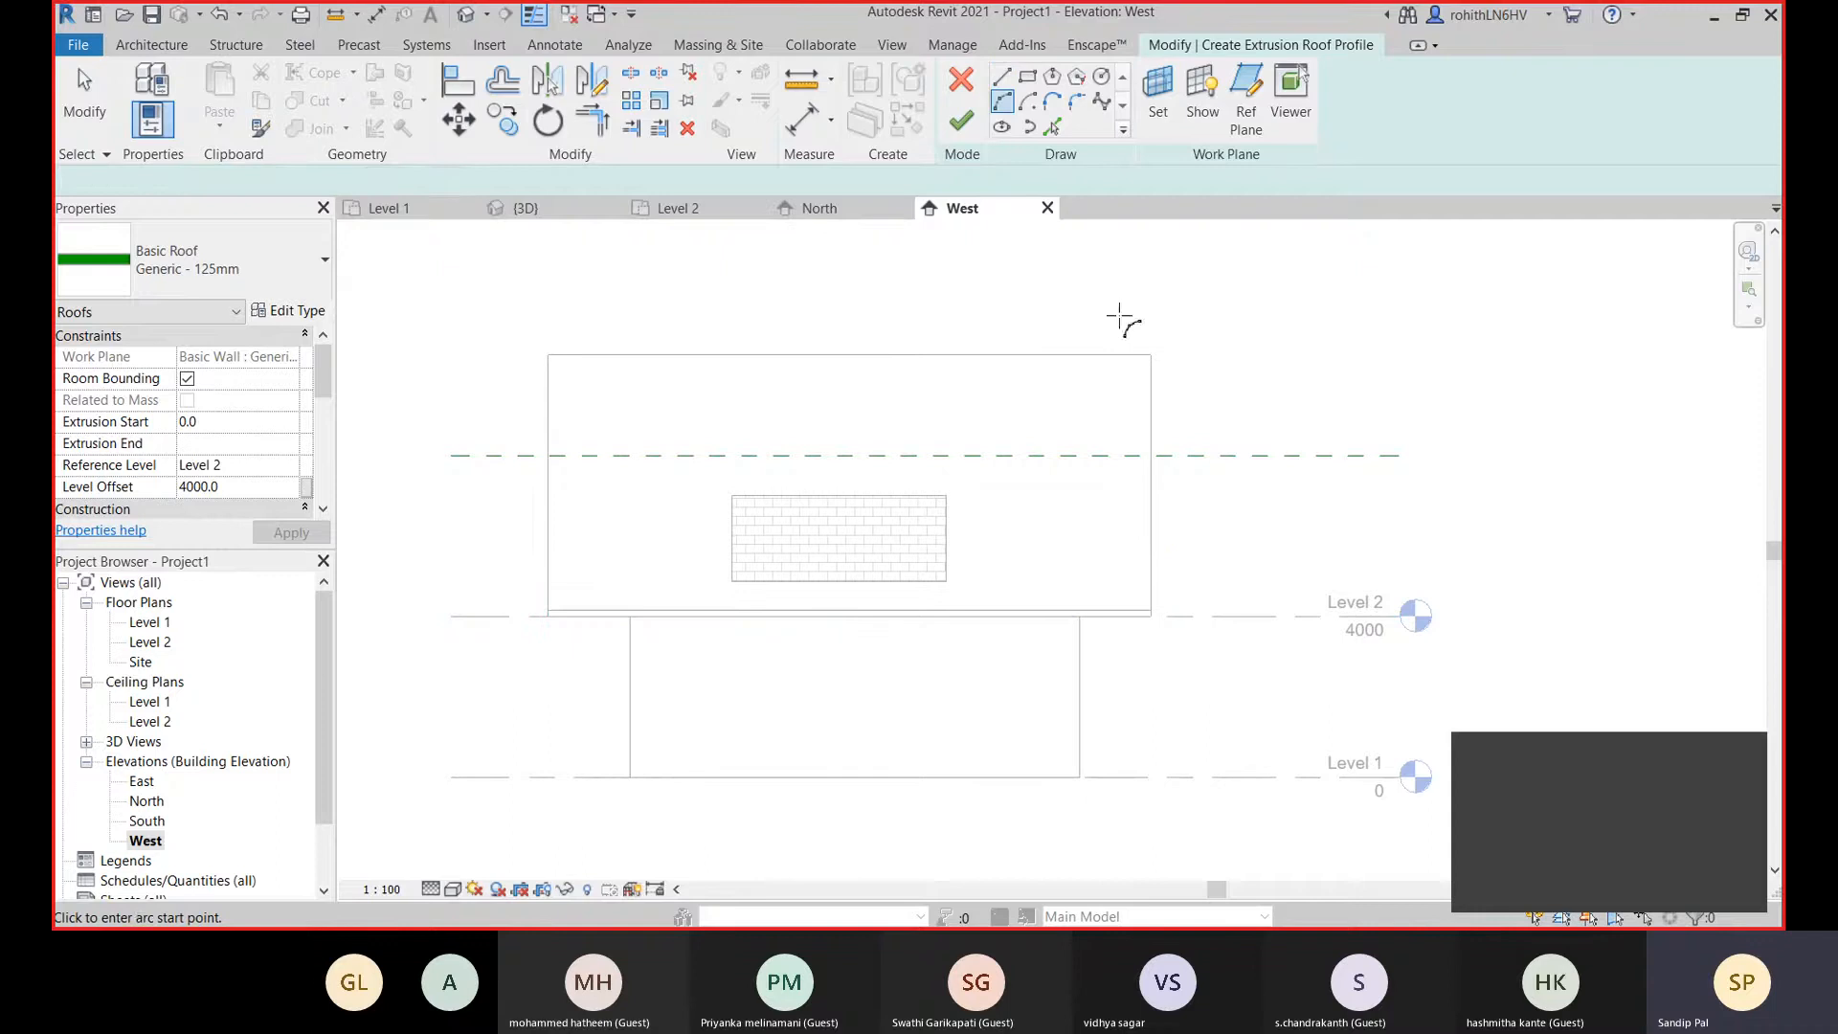
pyautogui.click(716, 456)
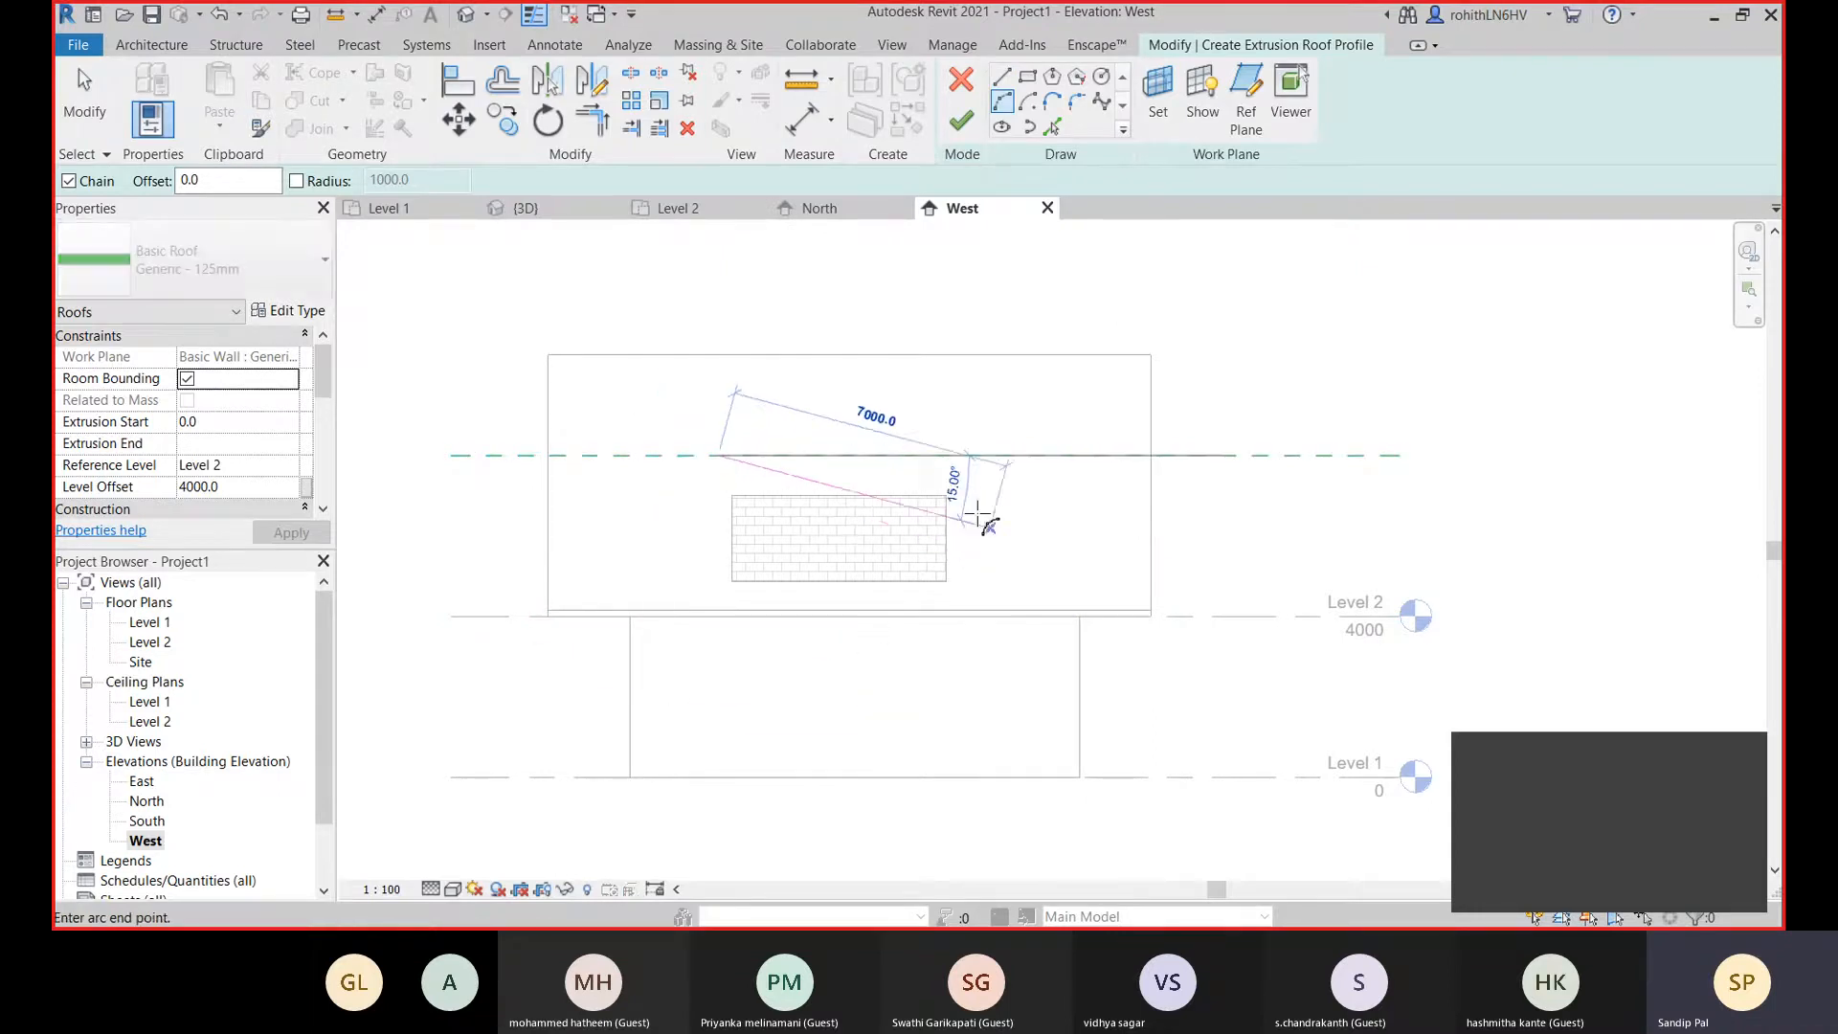
pyautogui.click(968, 495)
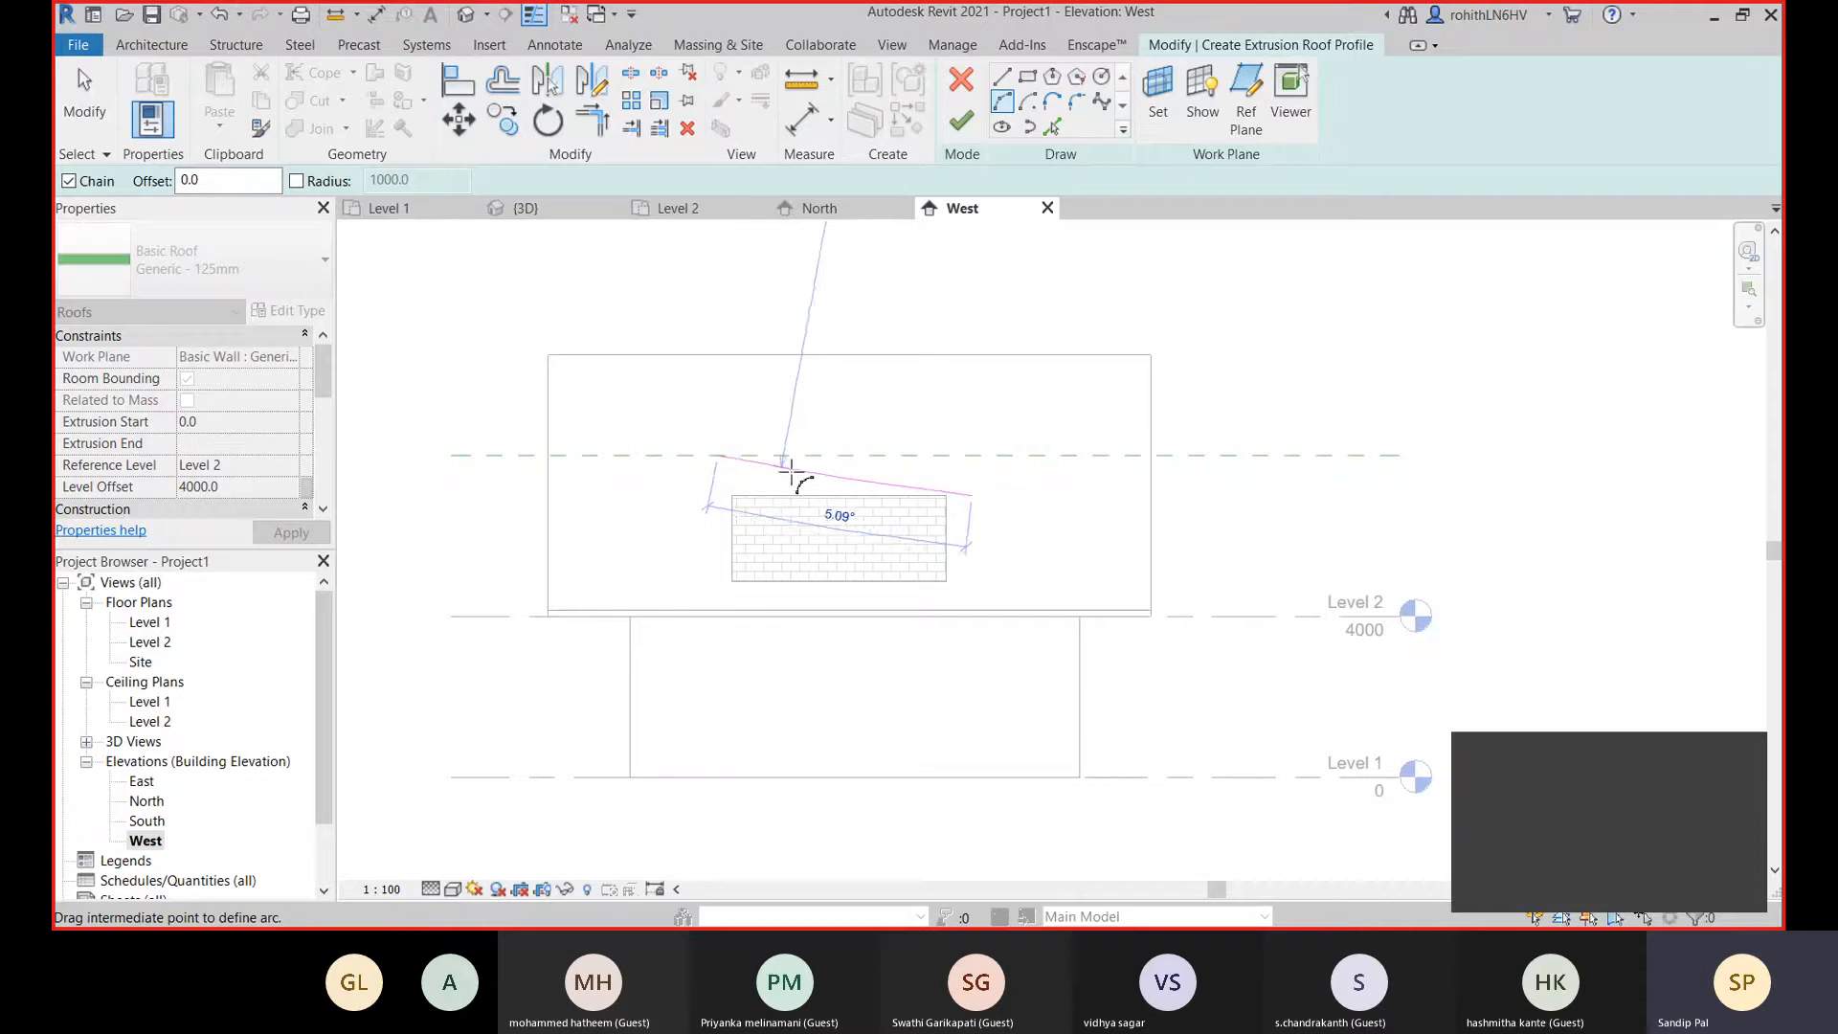
pyautogui.click(792, 474)
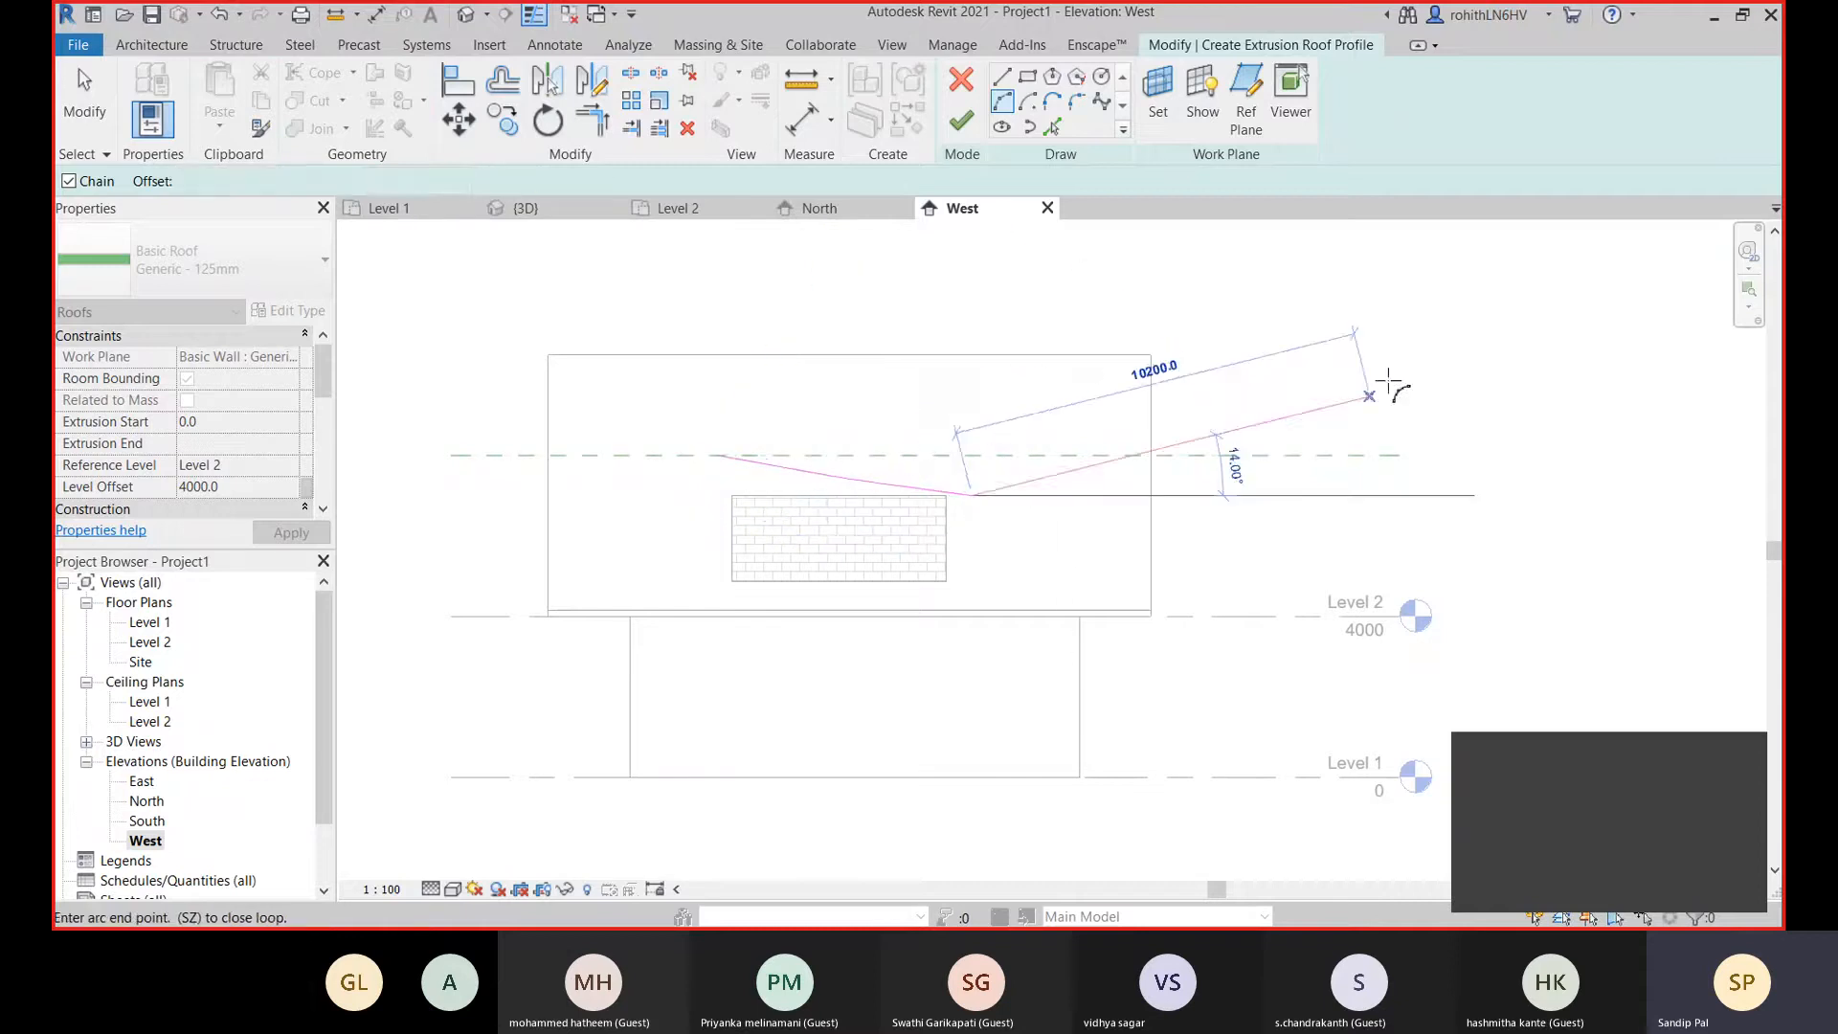
pyautogui.rightClick(1359, 362)
pyautogui.click(1390, 383)
pyautogui.rightClick(1363, 365)
pyautogui.click(1390, 378)
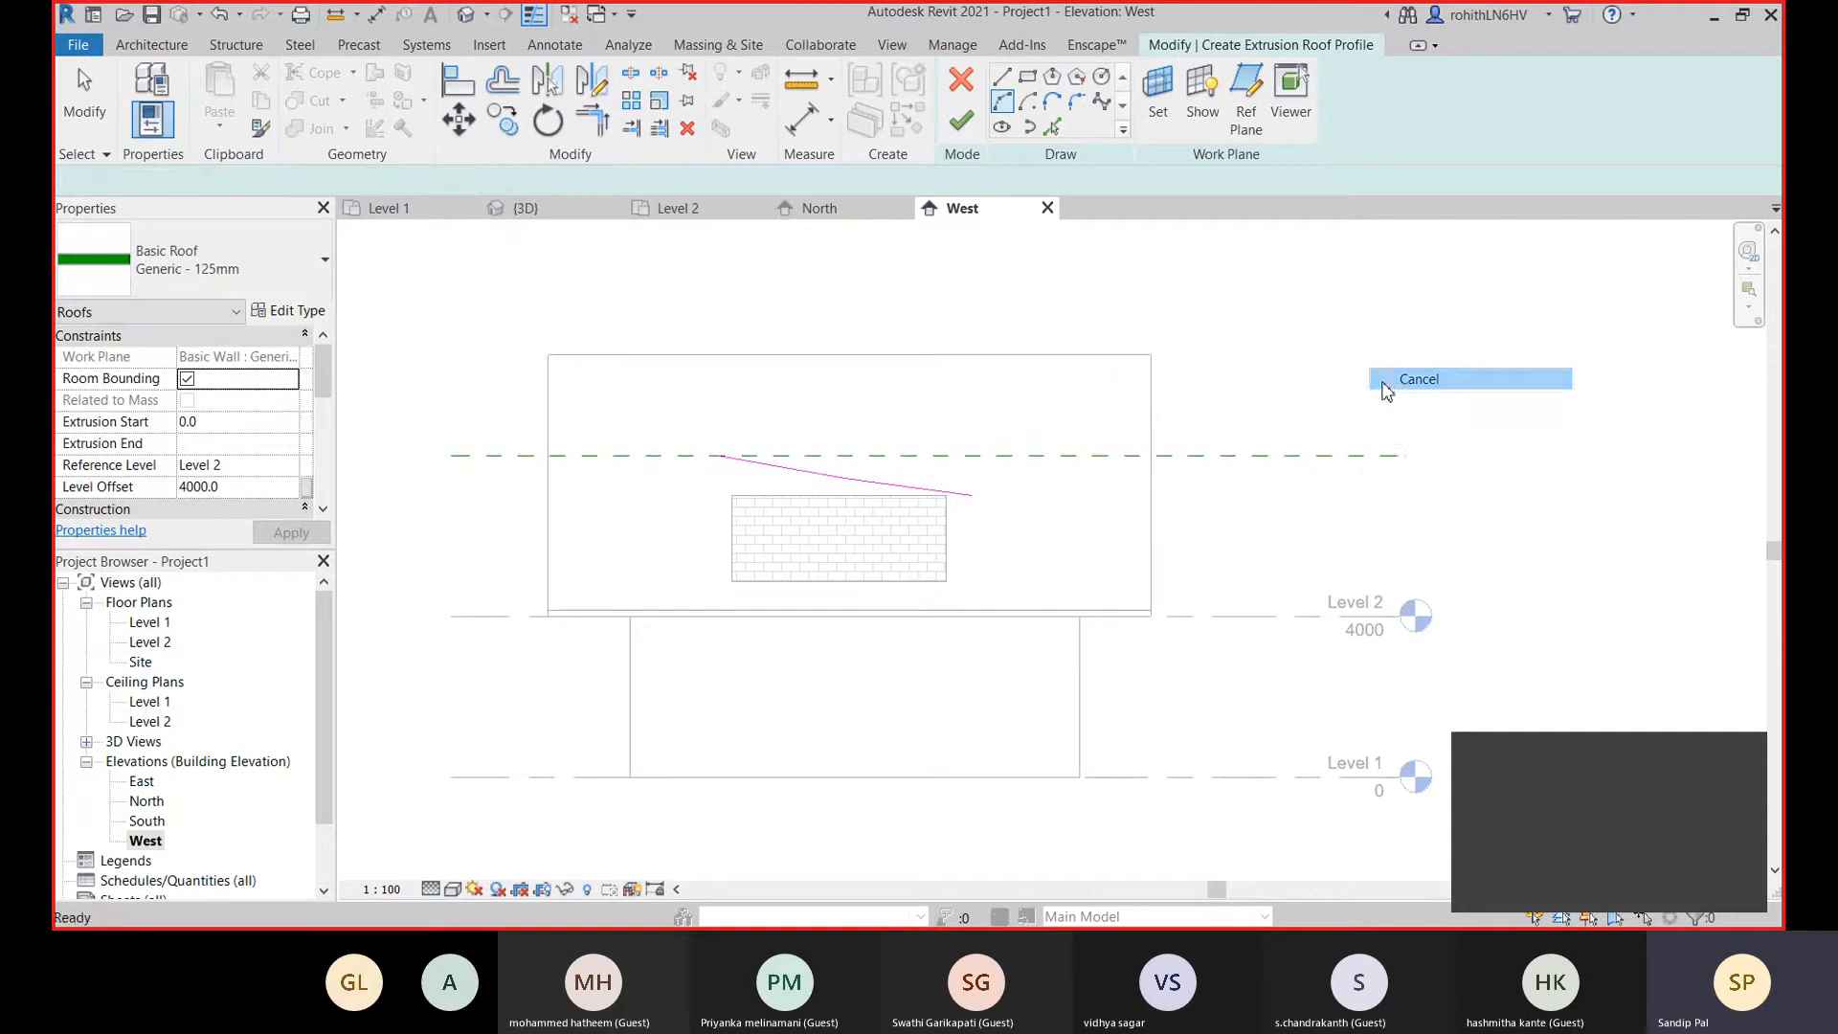
# Try to reshape the flat profile arc by moving its midpoint, and delete the arc.
pyautogui.click(763, 472)
pyautogui.scroll(4, 862, 488)
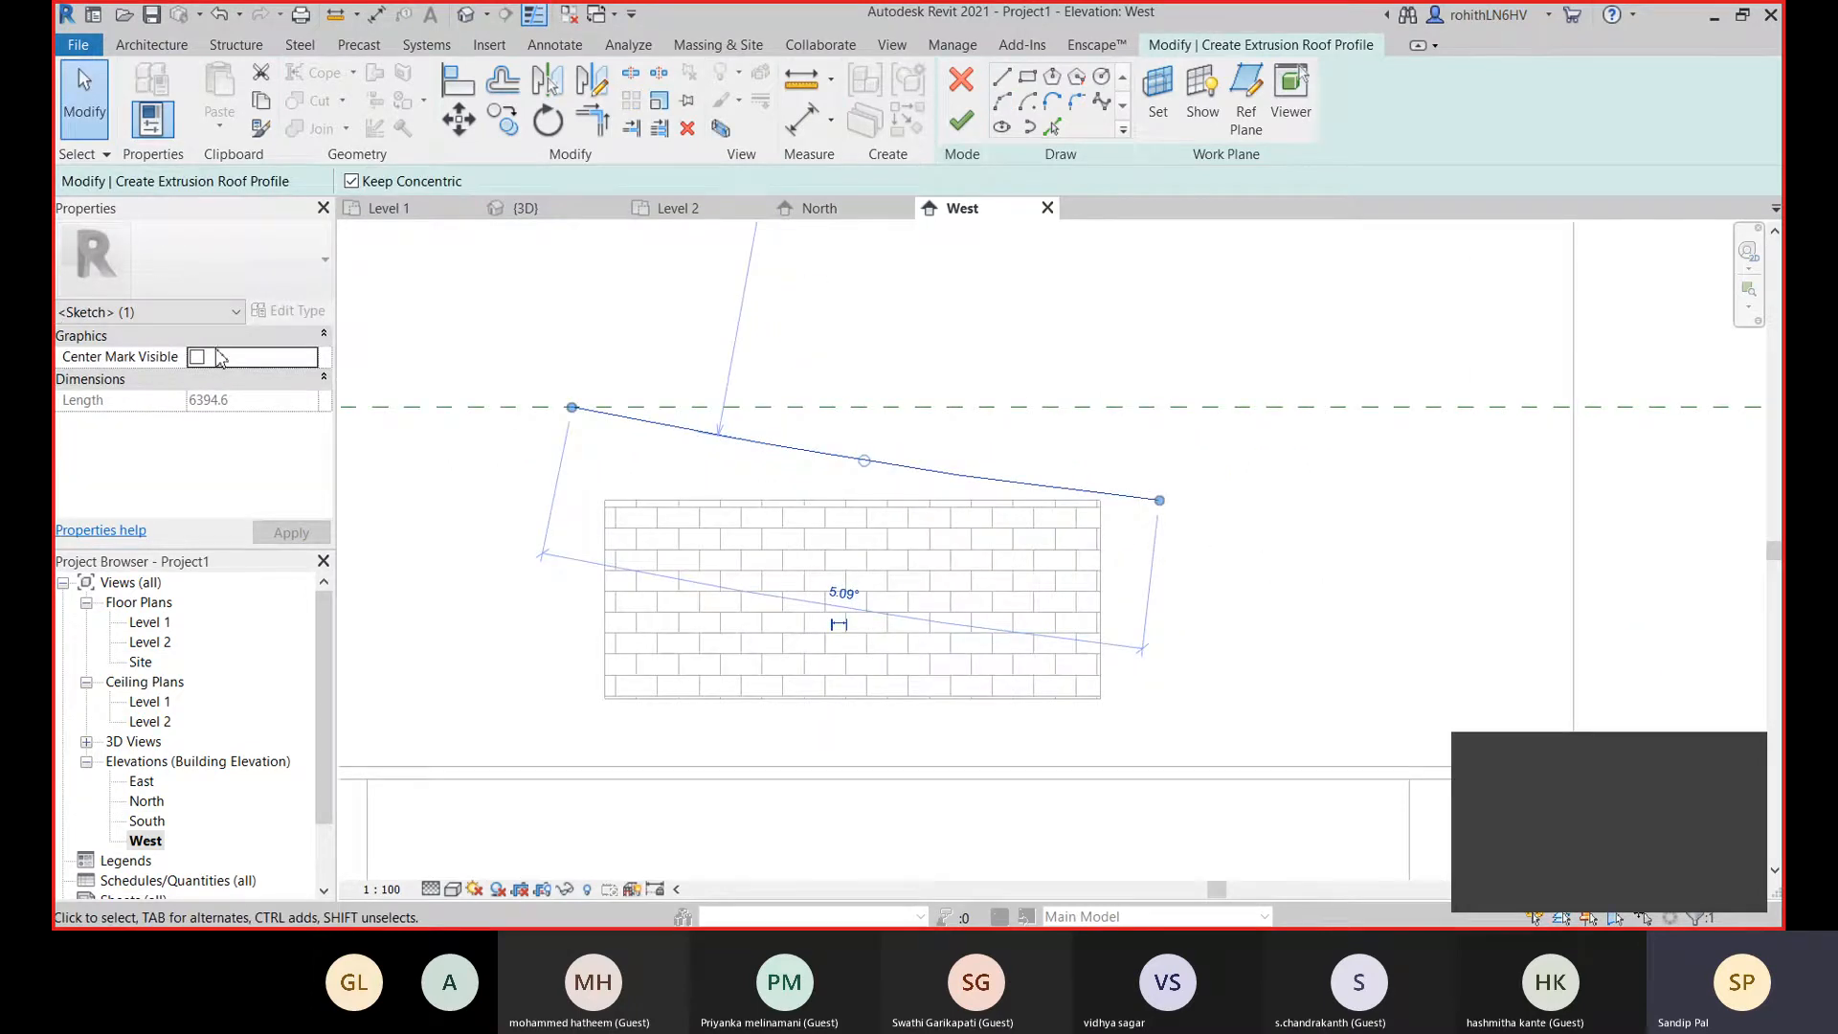
pyautogui.scroll(-2, 747, 383)
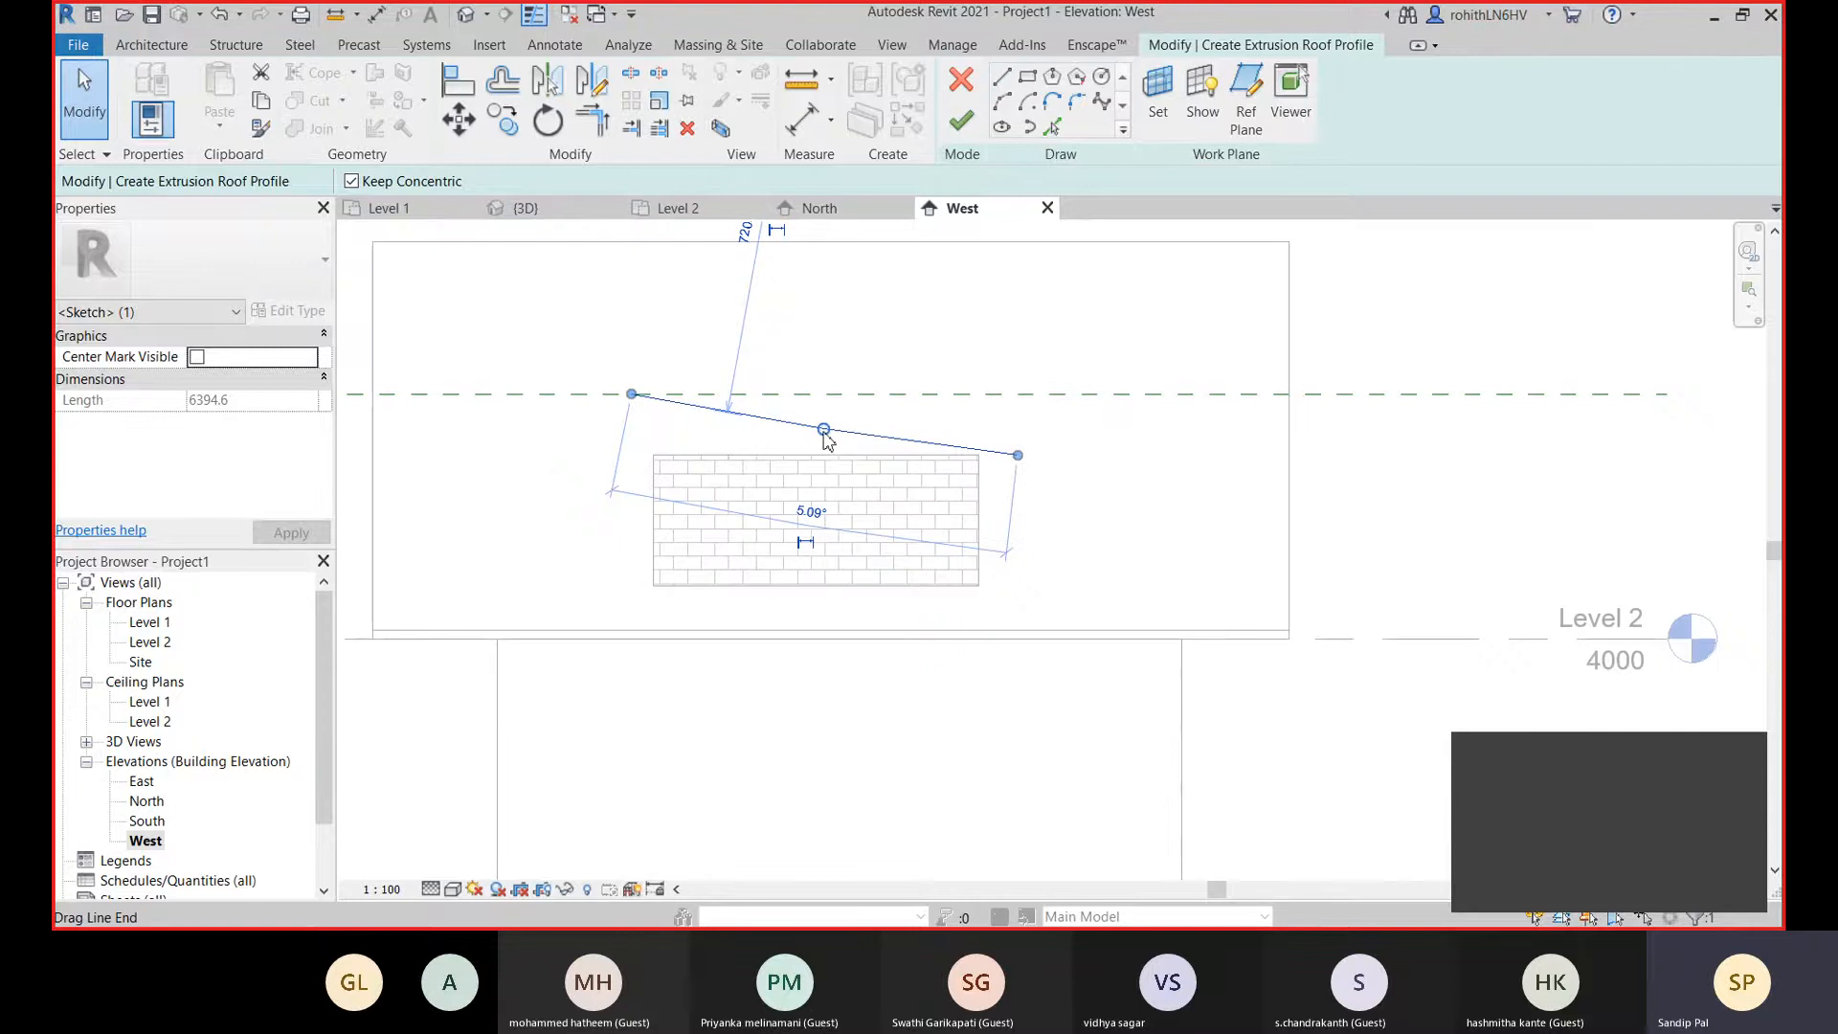
pyautogui.moveTo(826, 434)
pyautogui.mouseDown()
pyautogui.moveTo(813, 460)
pyautogui.moveTo(818, 411)
pyautogui.mouseUp()
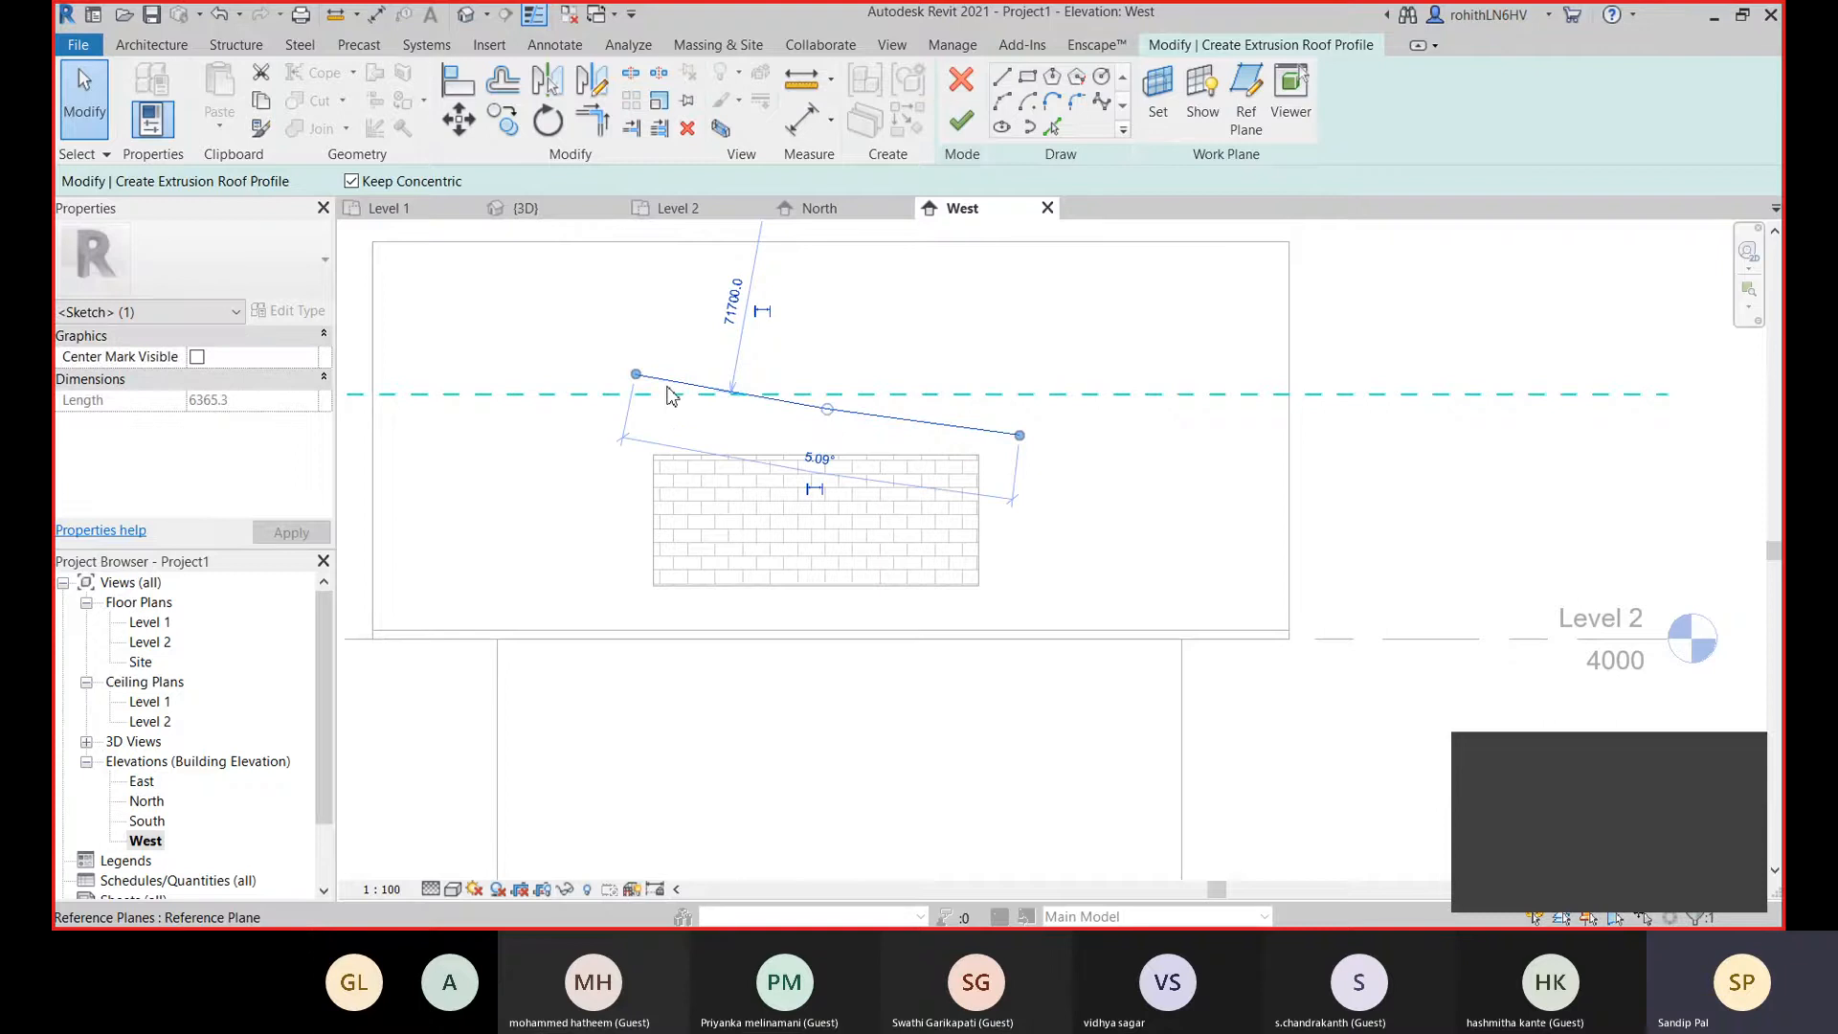
pyautogui.scroll(-5, 671, 395)
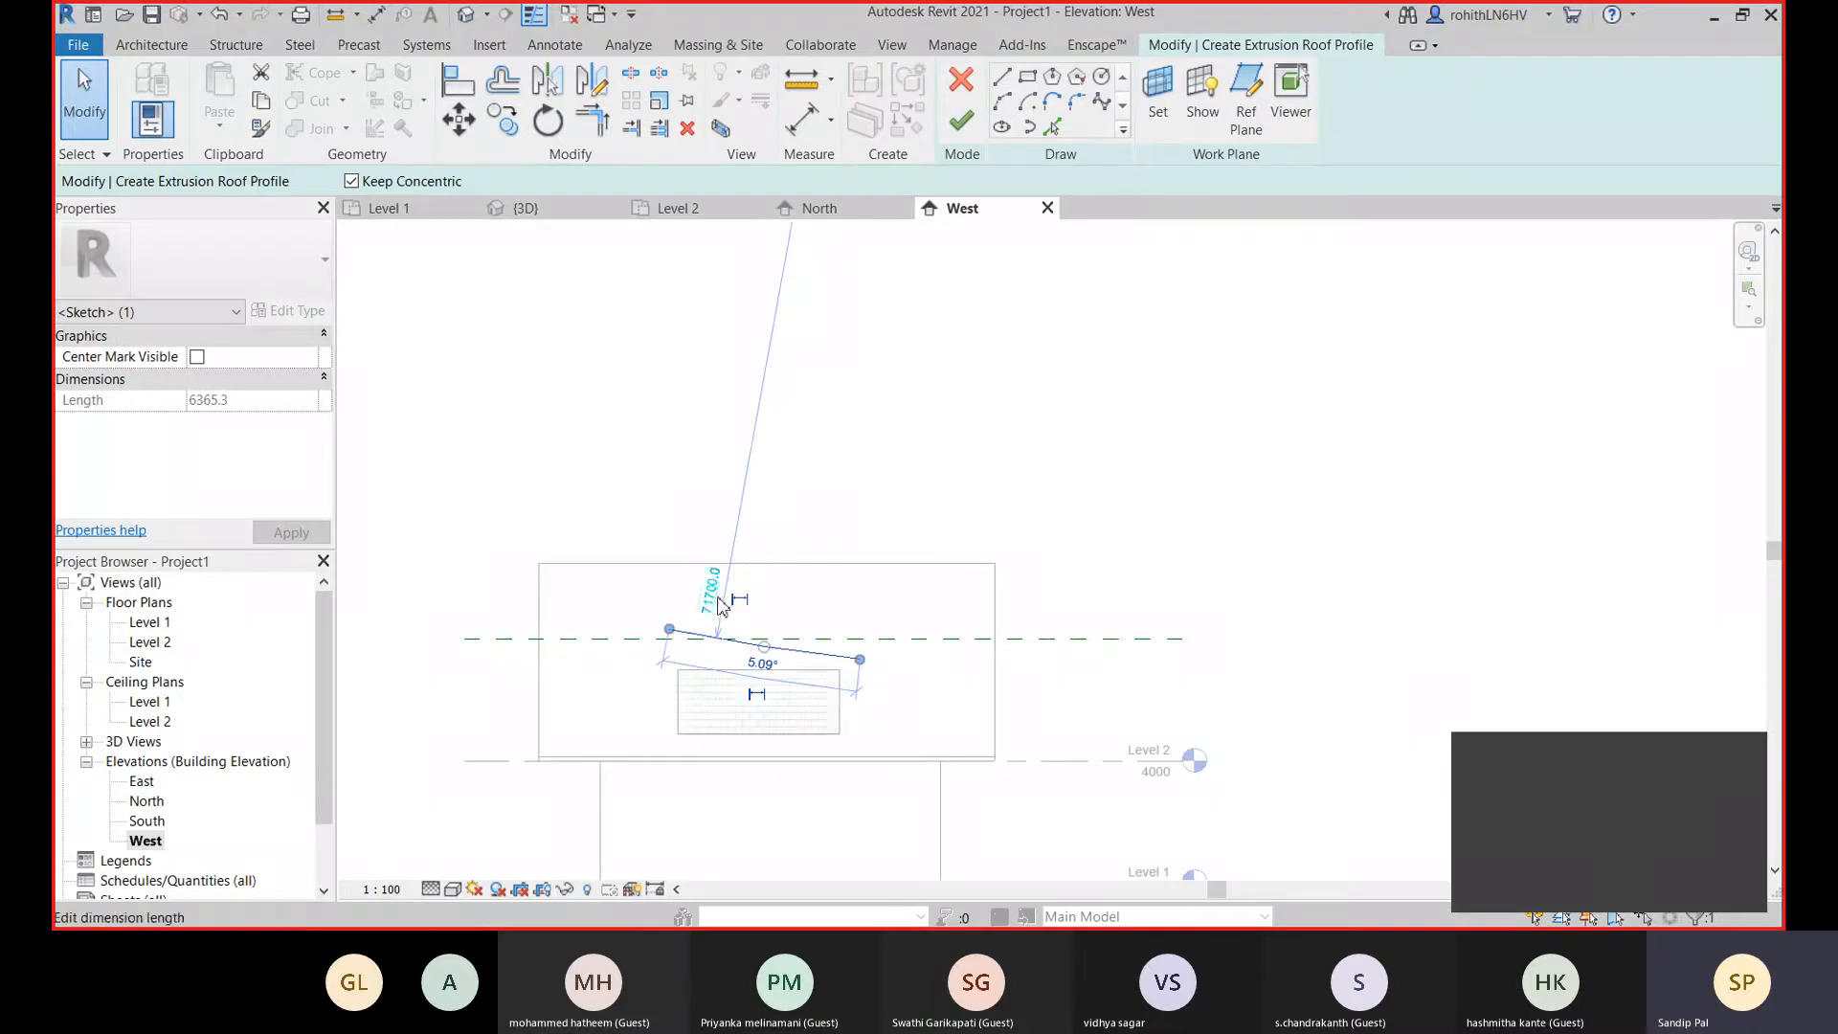
pyautogui.scroll(6, 791, 557)
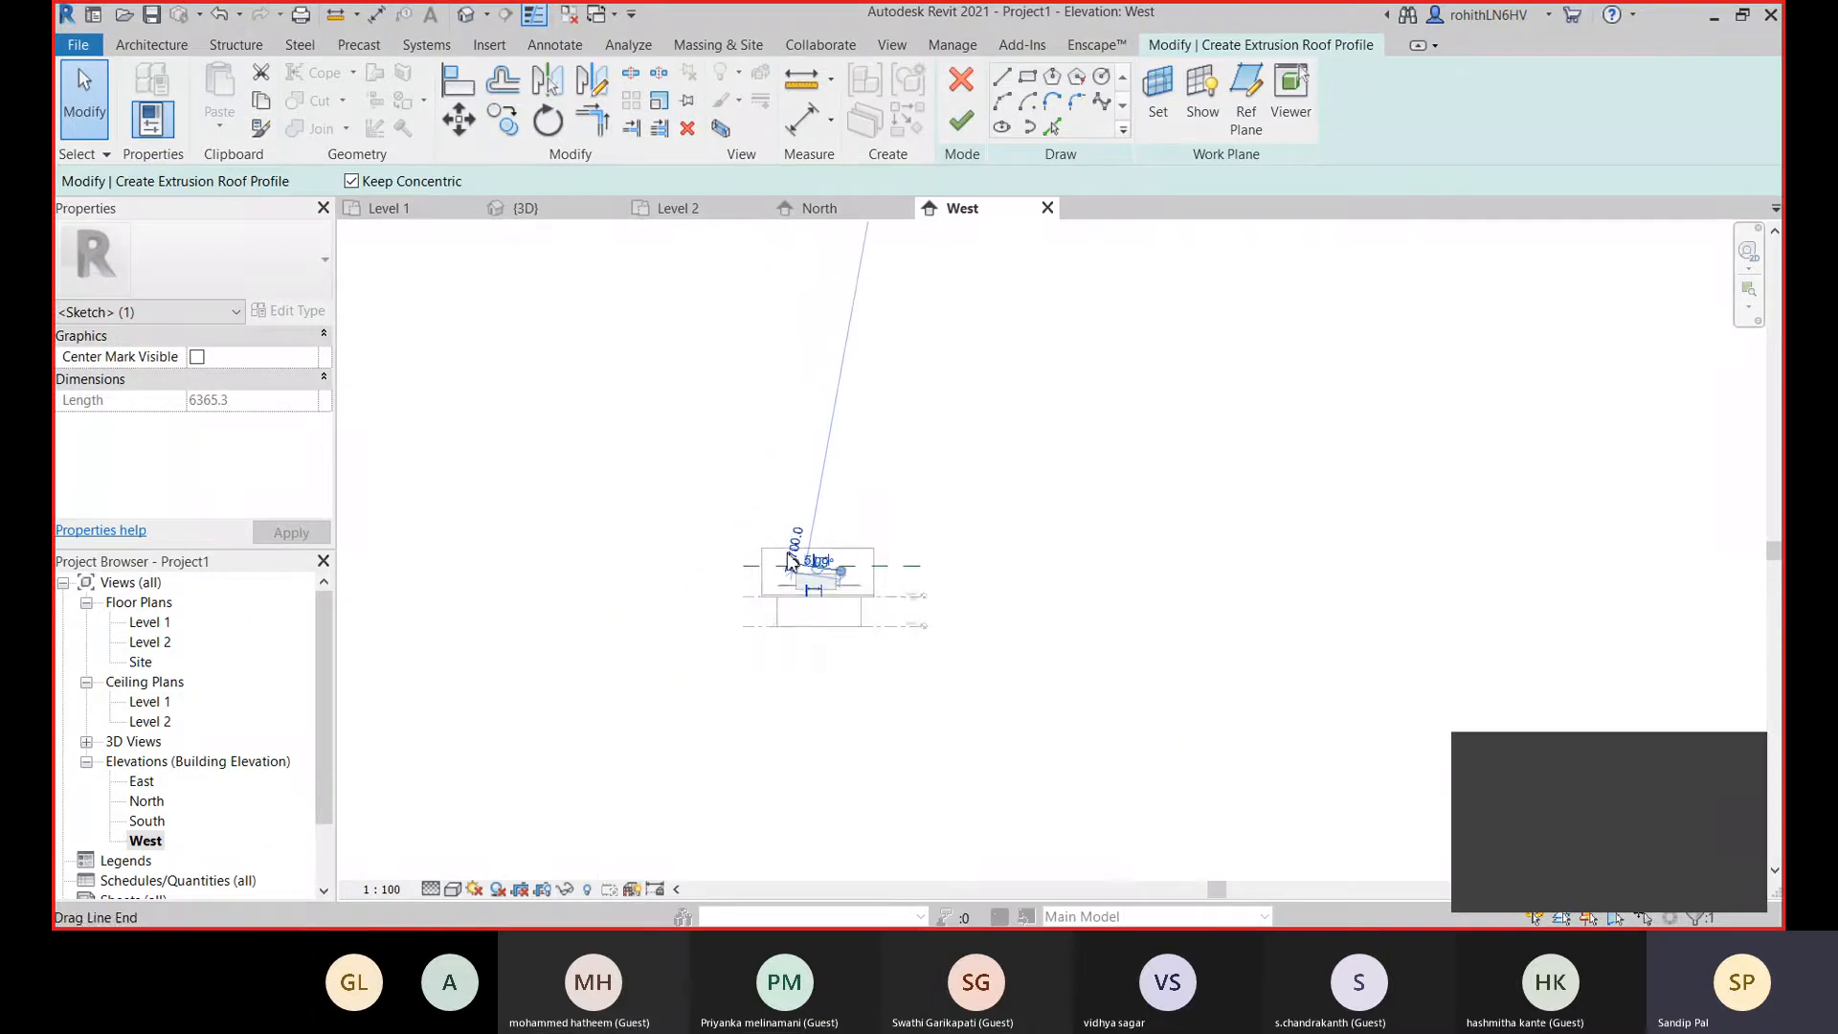
pyautogui.moveTo(910, 648); pyautogui.dragTo(908, 647, button='middle')
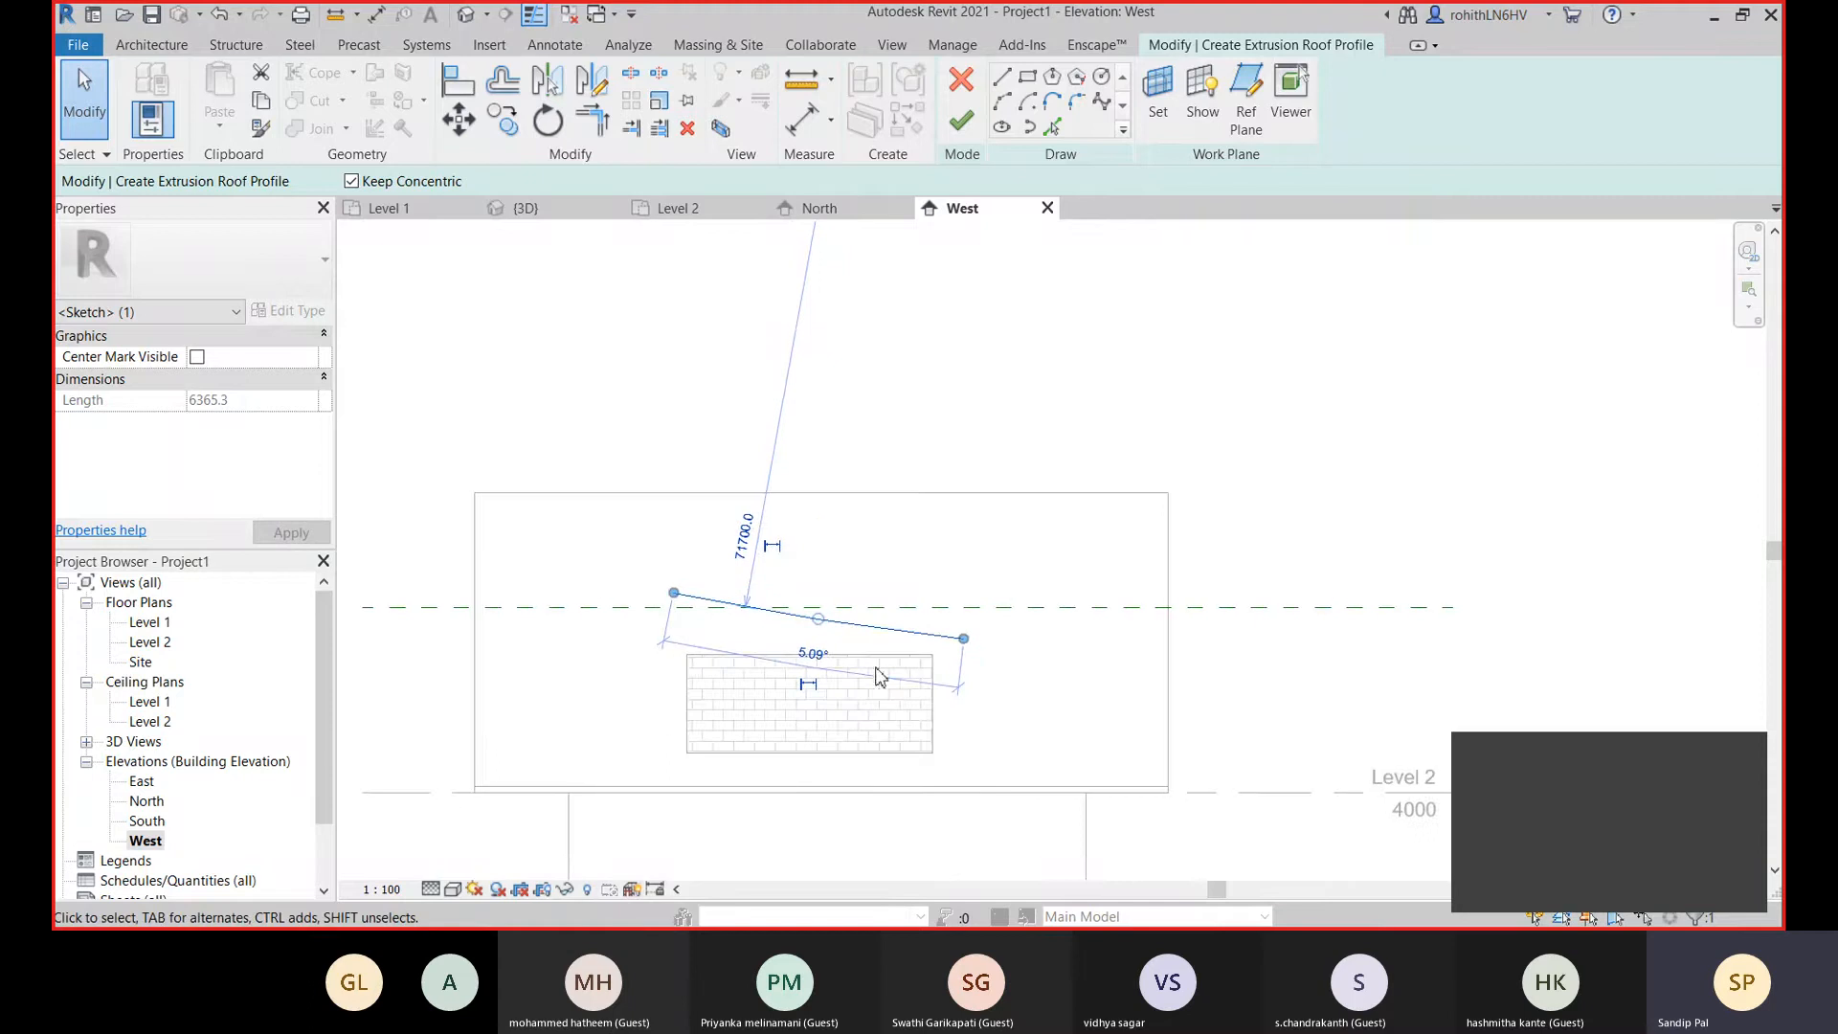
pyautogui.moveTo(819, 619); pyautogui.dragTo(815, 633)
pyautogui.press('Delete')
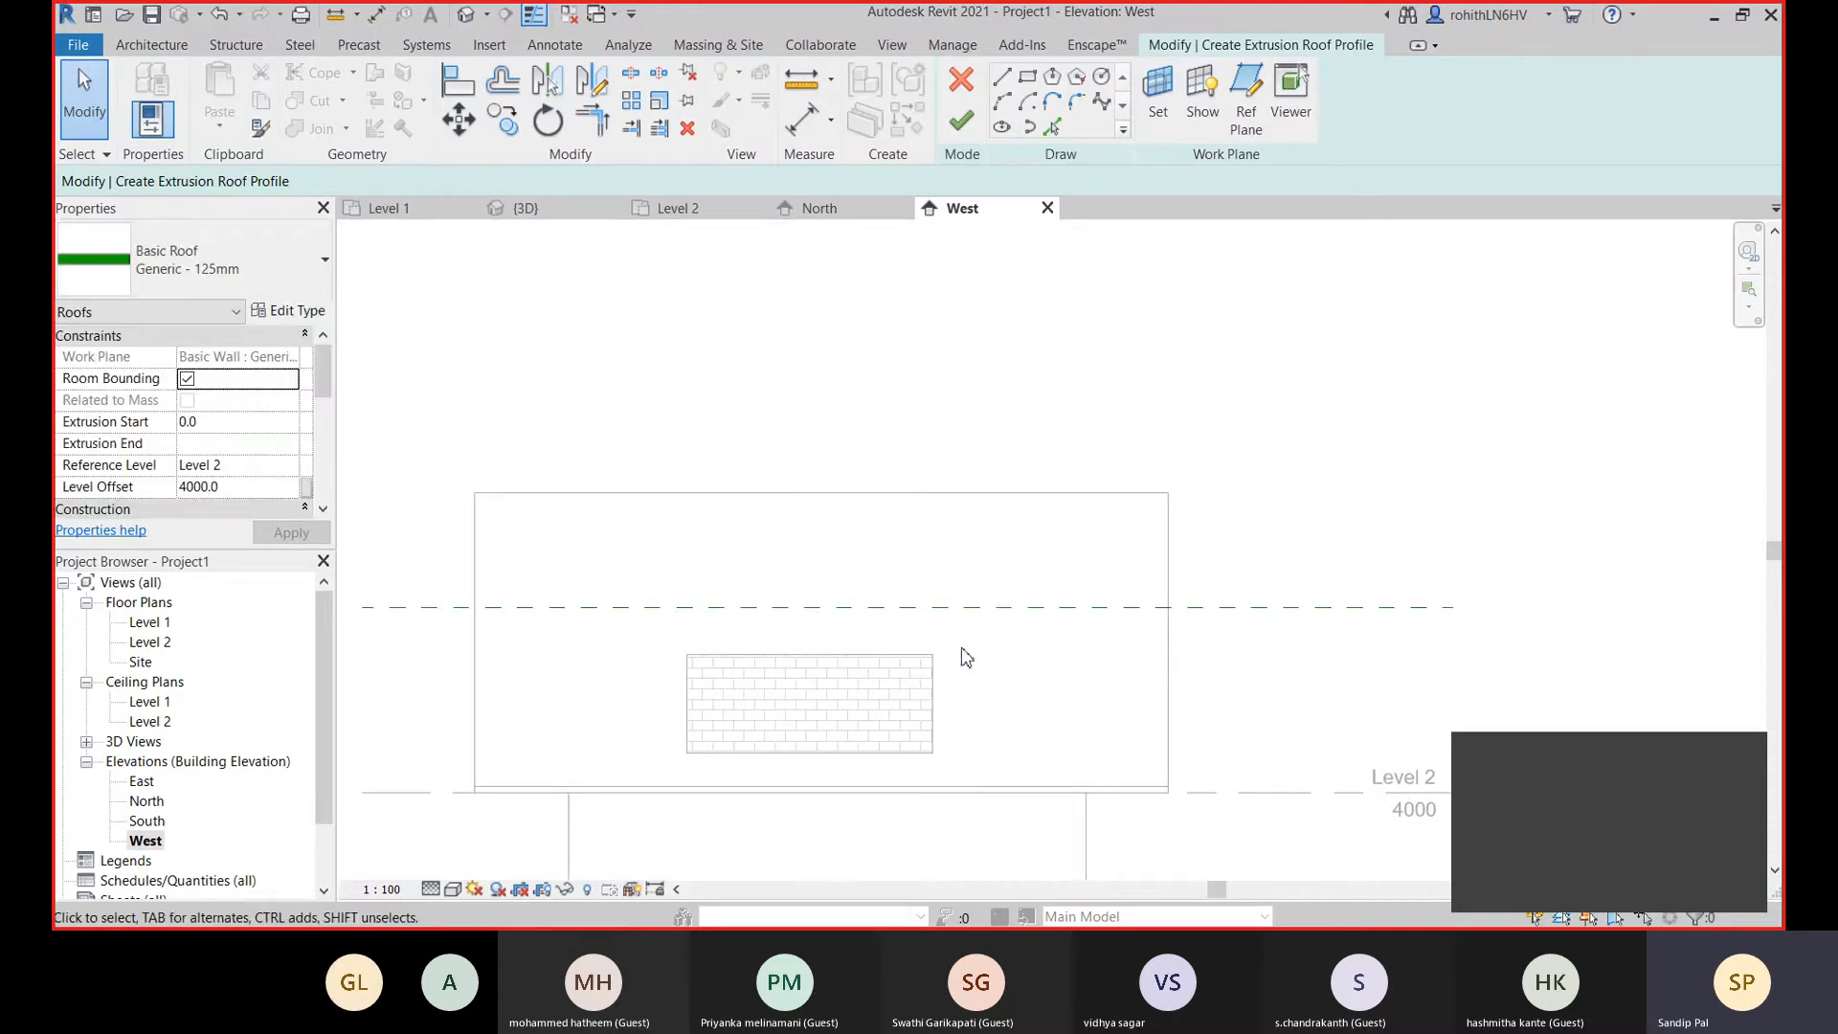
# Sketch a sagging three-point arc above the masonry wall as the roof profile, overhanging both wall ends and sloping down from the north end.
pyautogui.click(1002, 101)
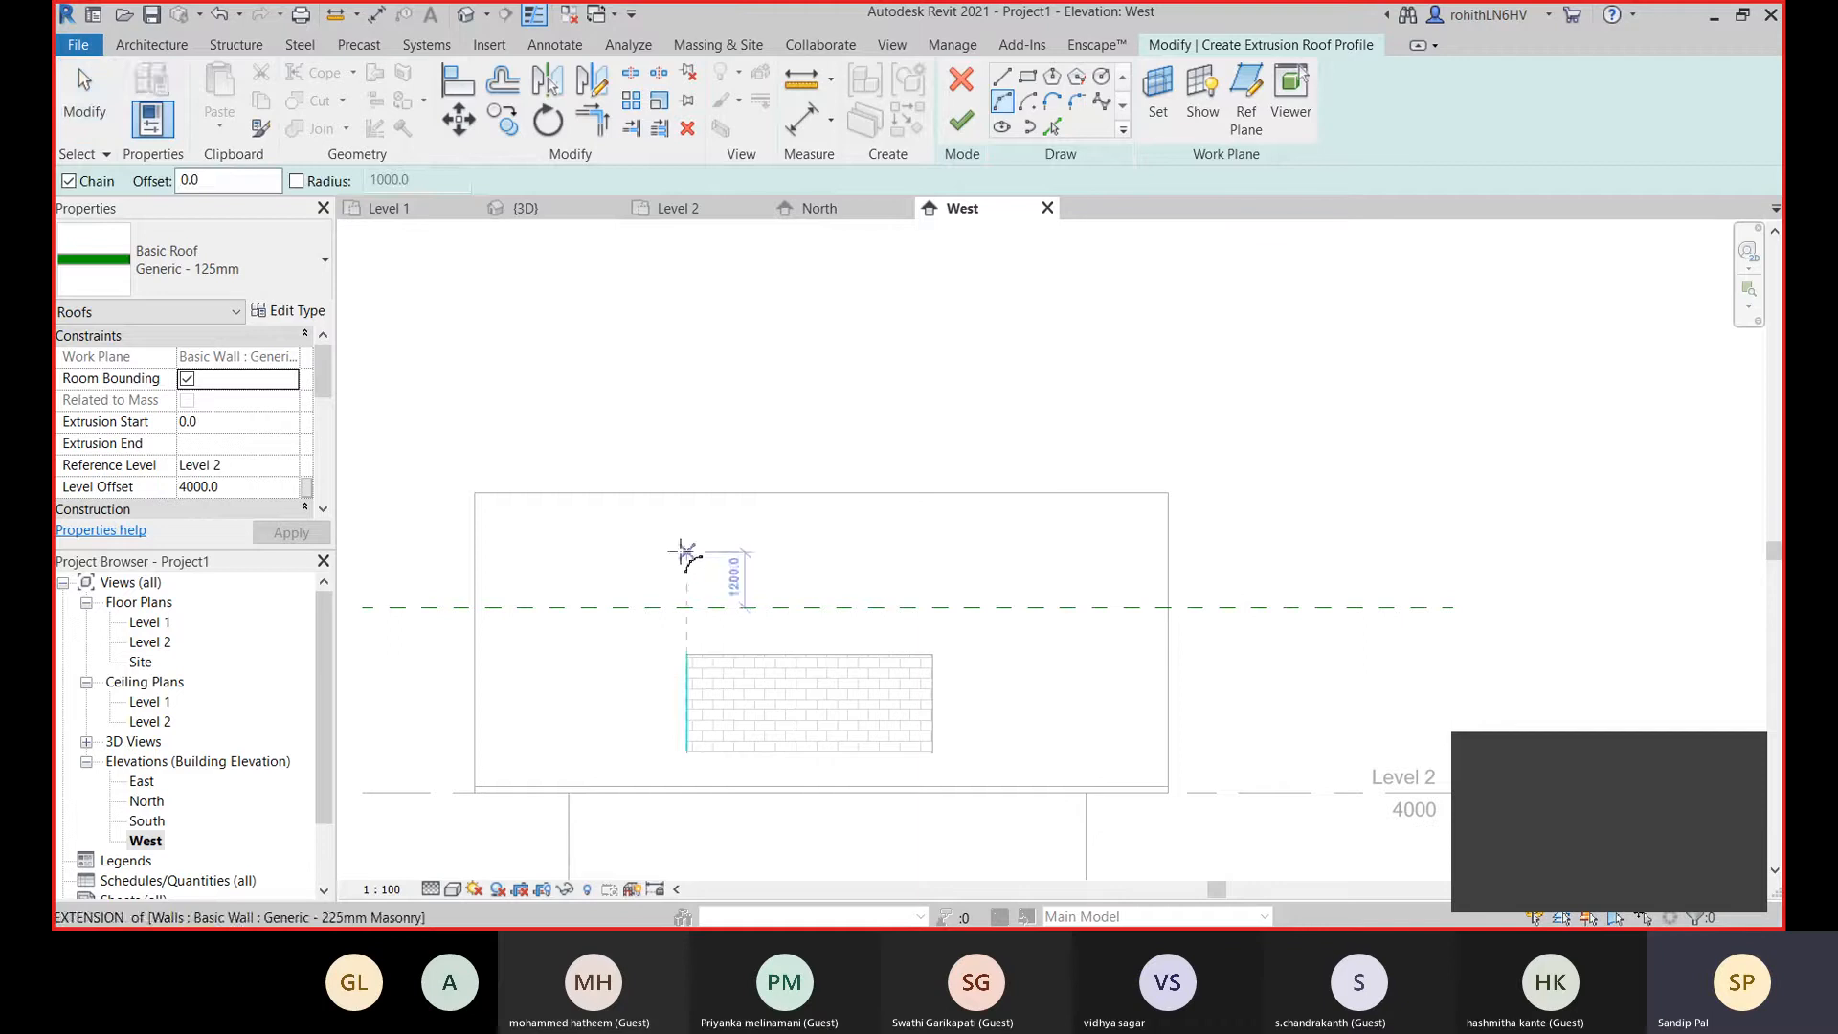
pyautogui.click(671, 496)
pyautogui.click(676, 574)
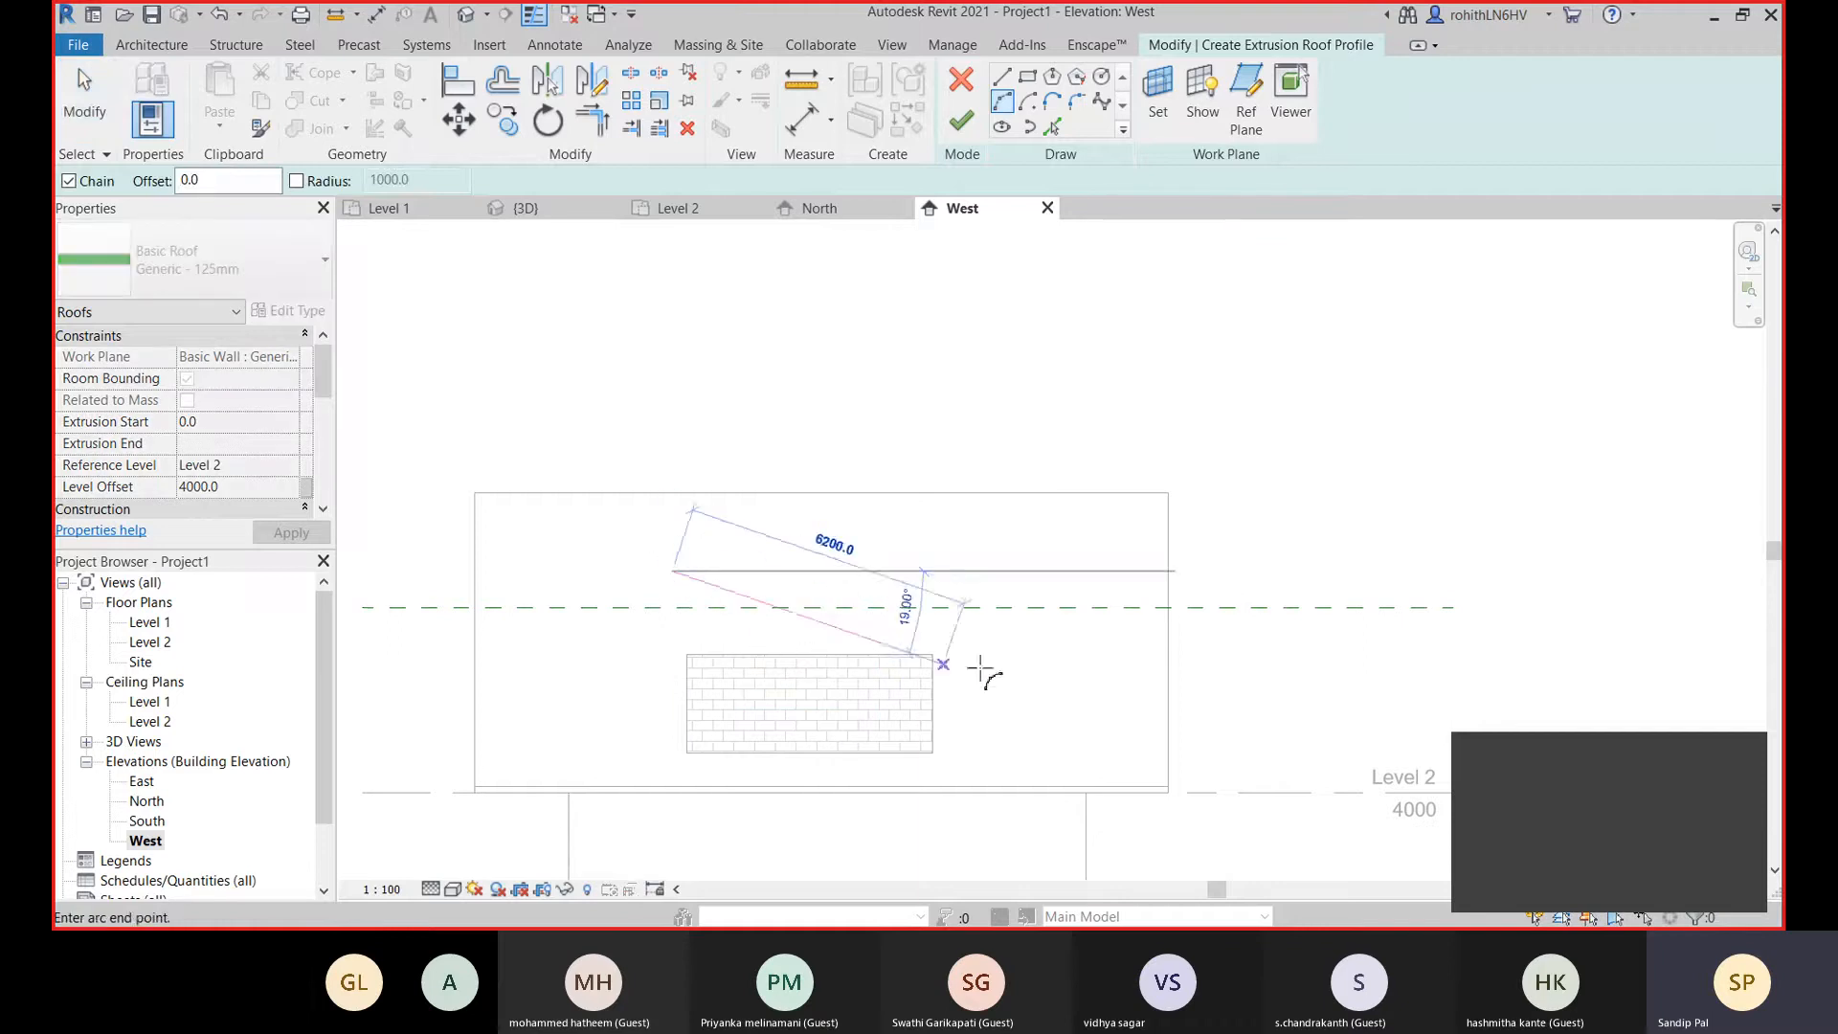
pyautogui.click(984, 635)
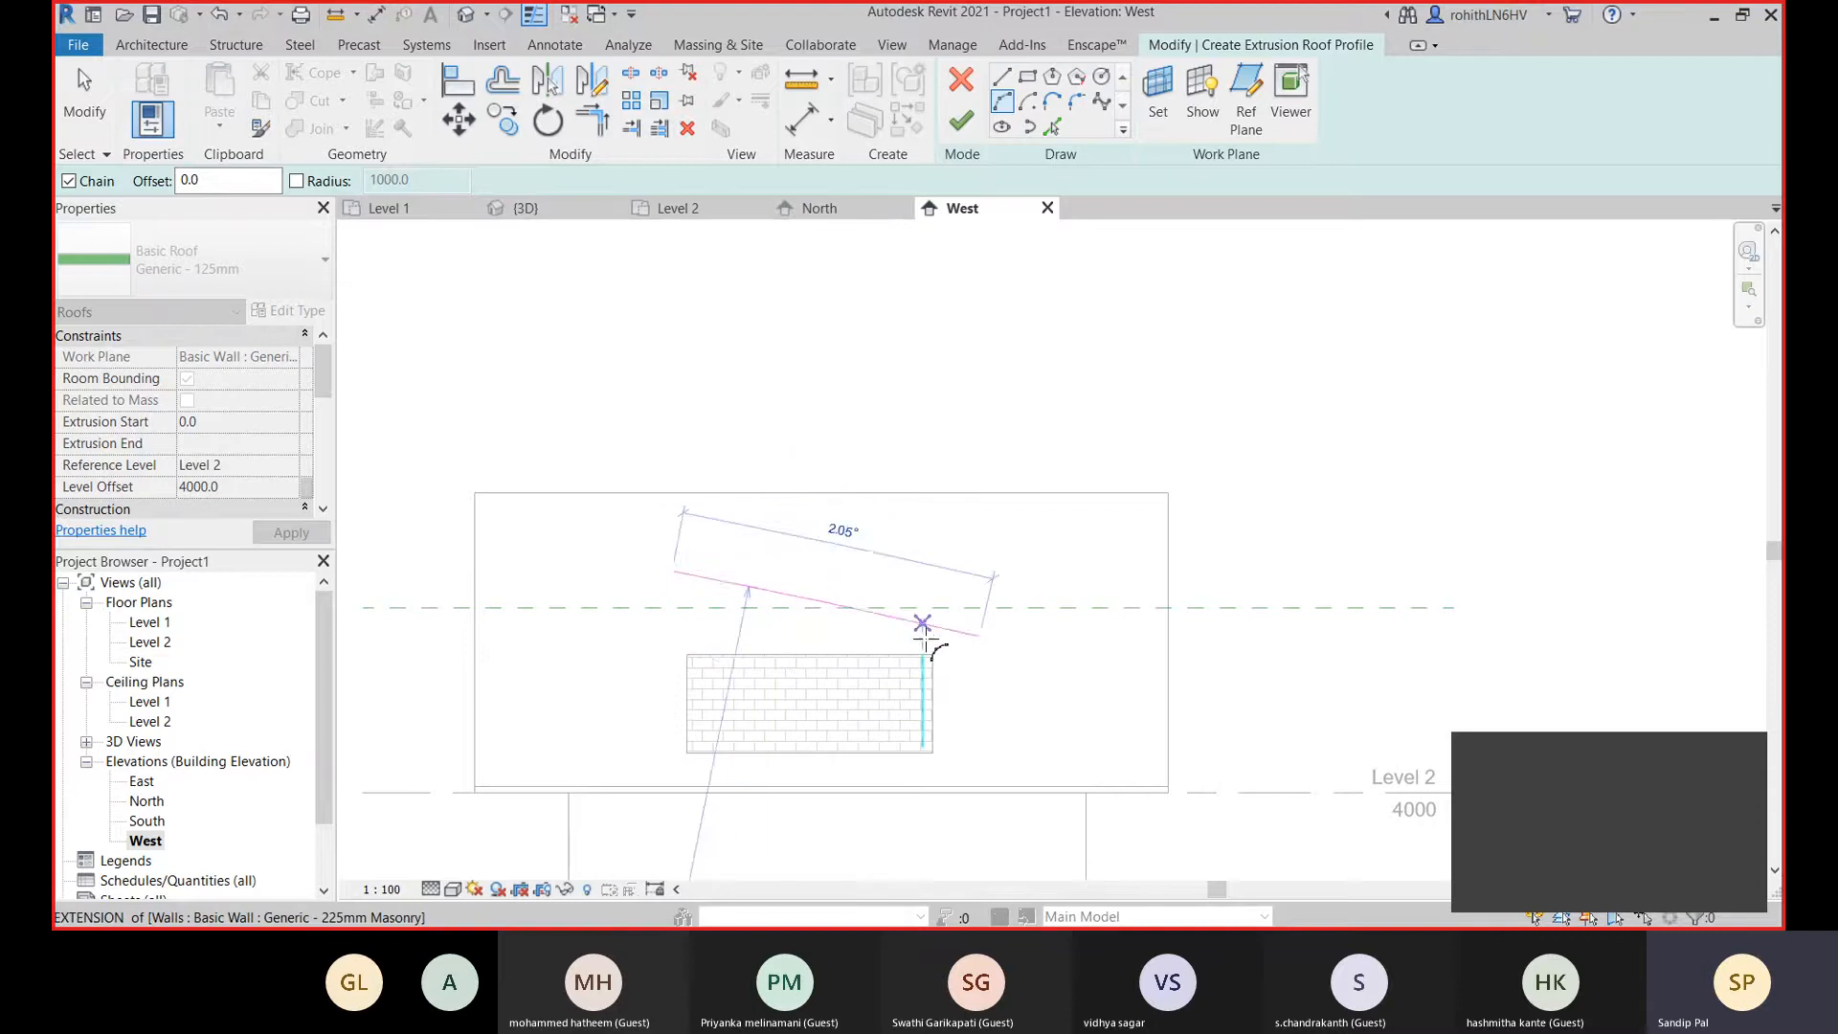
pyautogui.click(925, 639)
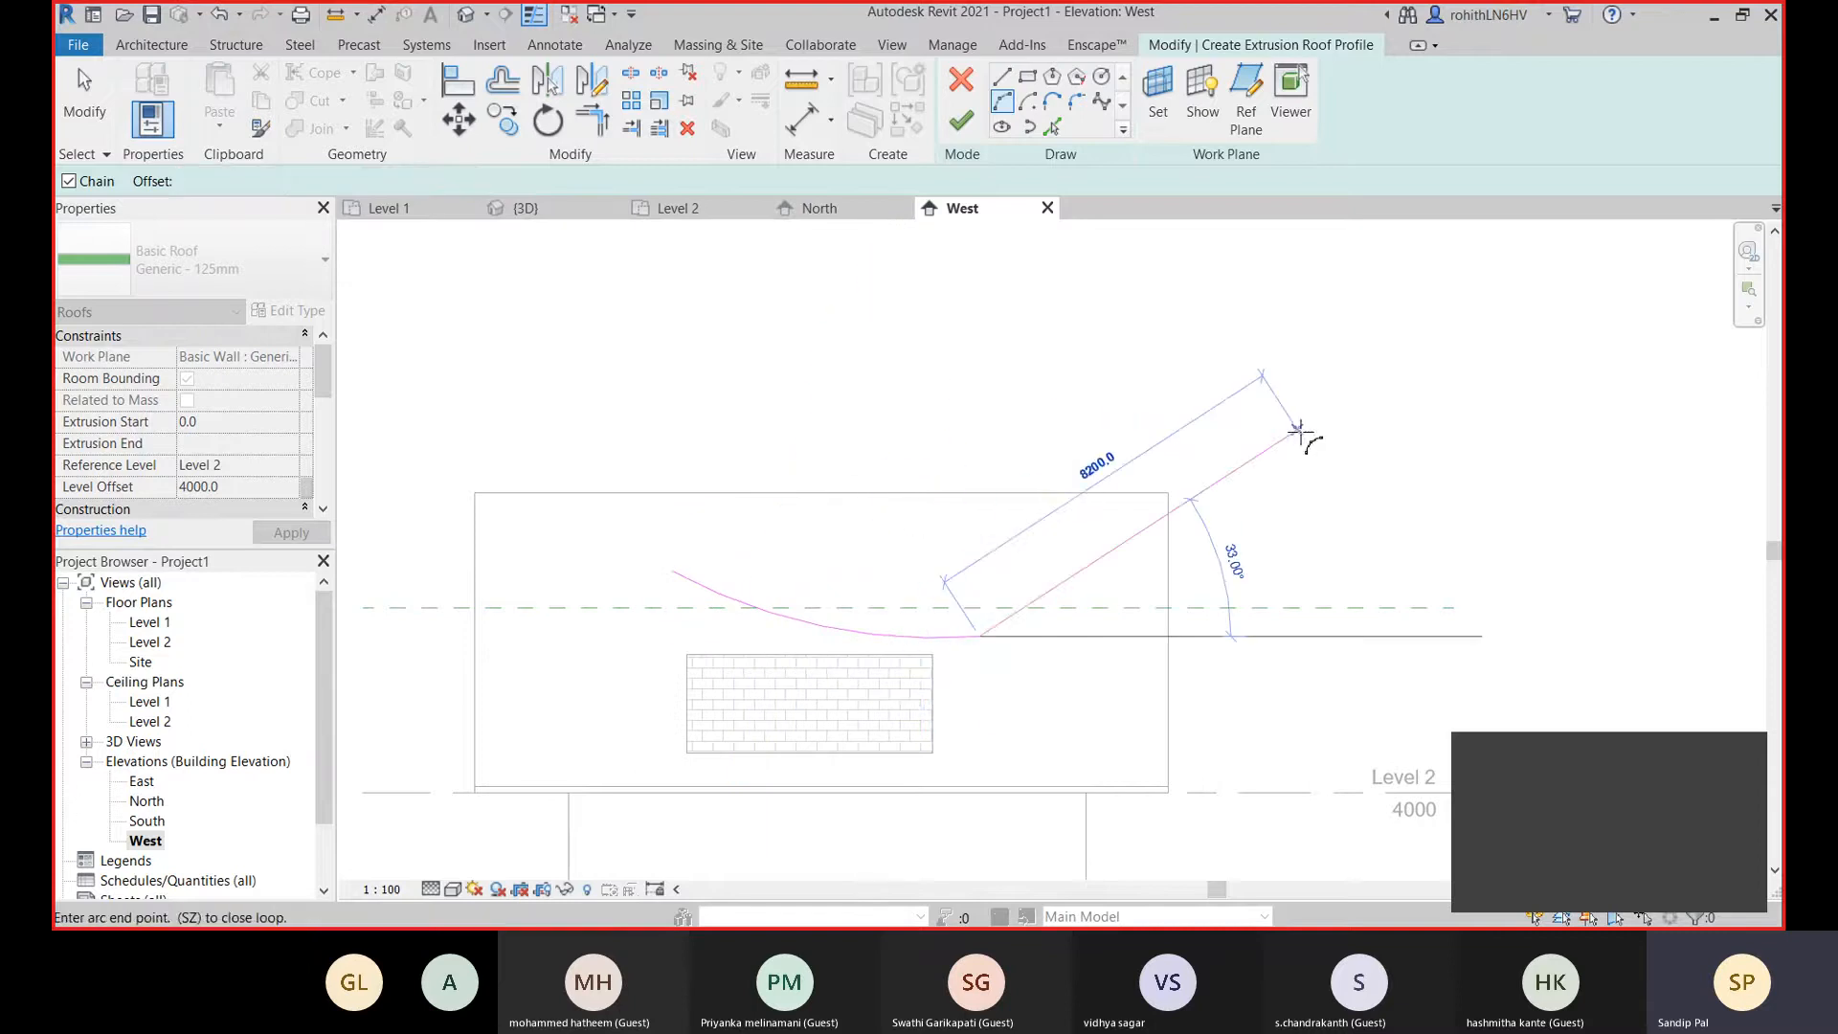
pyautogui.rightClick(1307, 427)
pyautogui.click(1370, 446)
pyautogui.rightClick(1301, 417)
pyautogui.click(1349, 429)
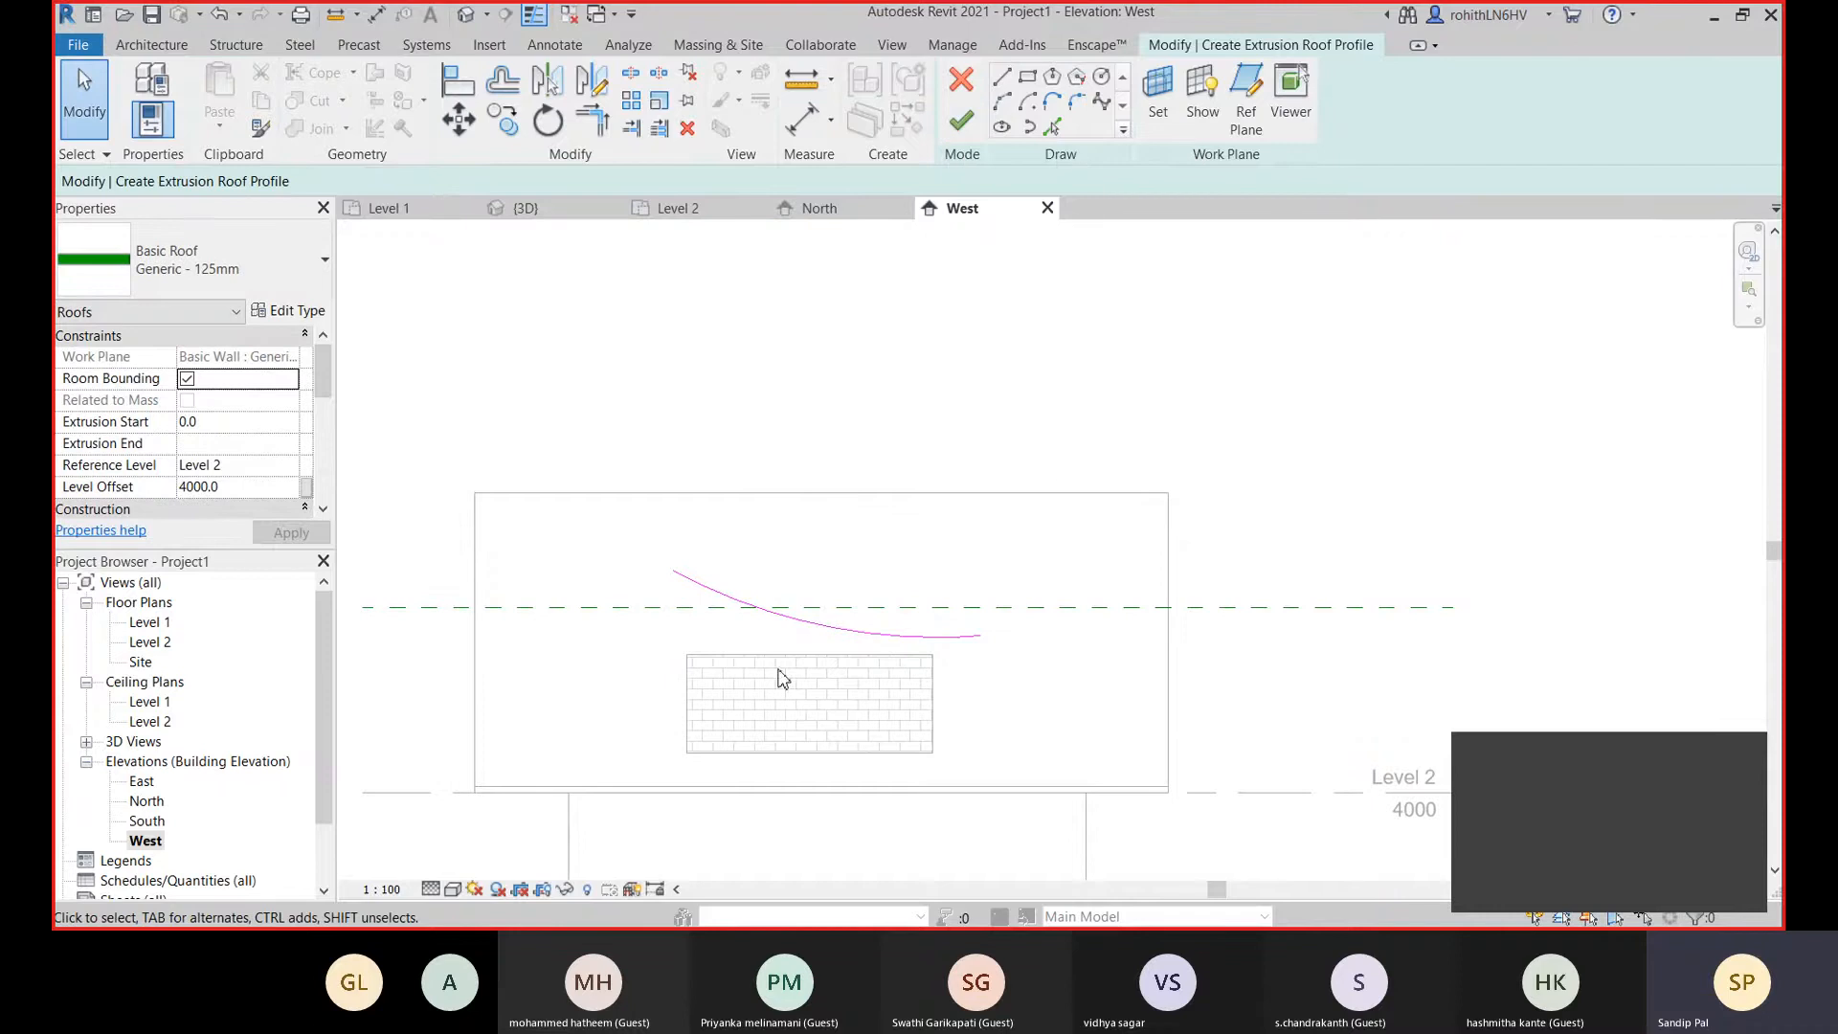
pyautogui.scroll(2, 779, 670)
pyautogui.moveTo(779, 625); pyautogui.dragTo(751, 570, button='middle')
pyautogui.scroll(1, 564, 442)
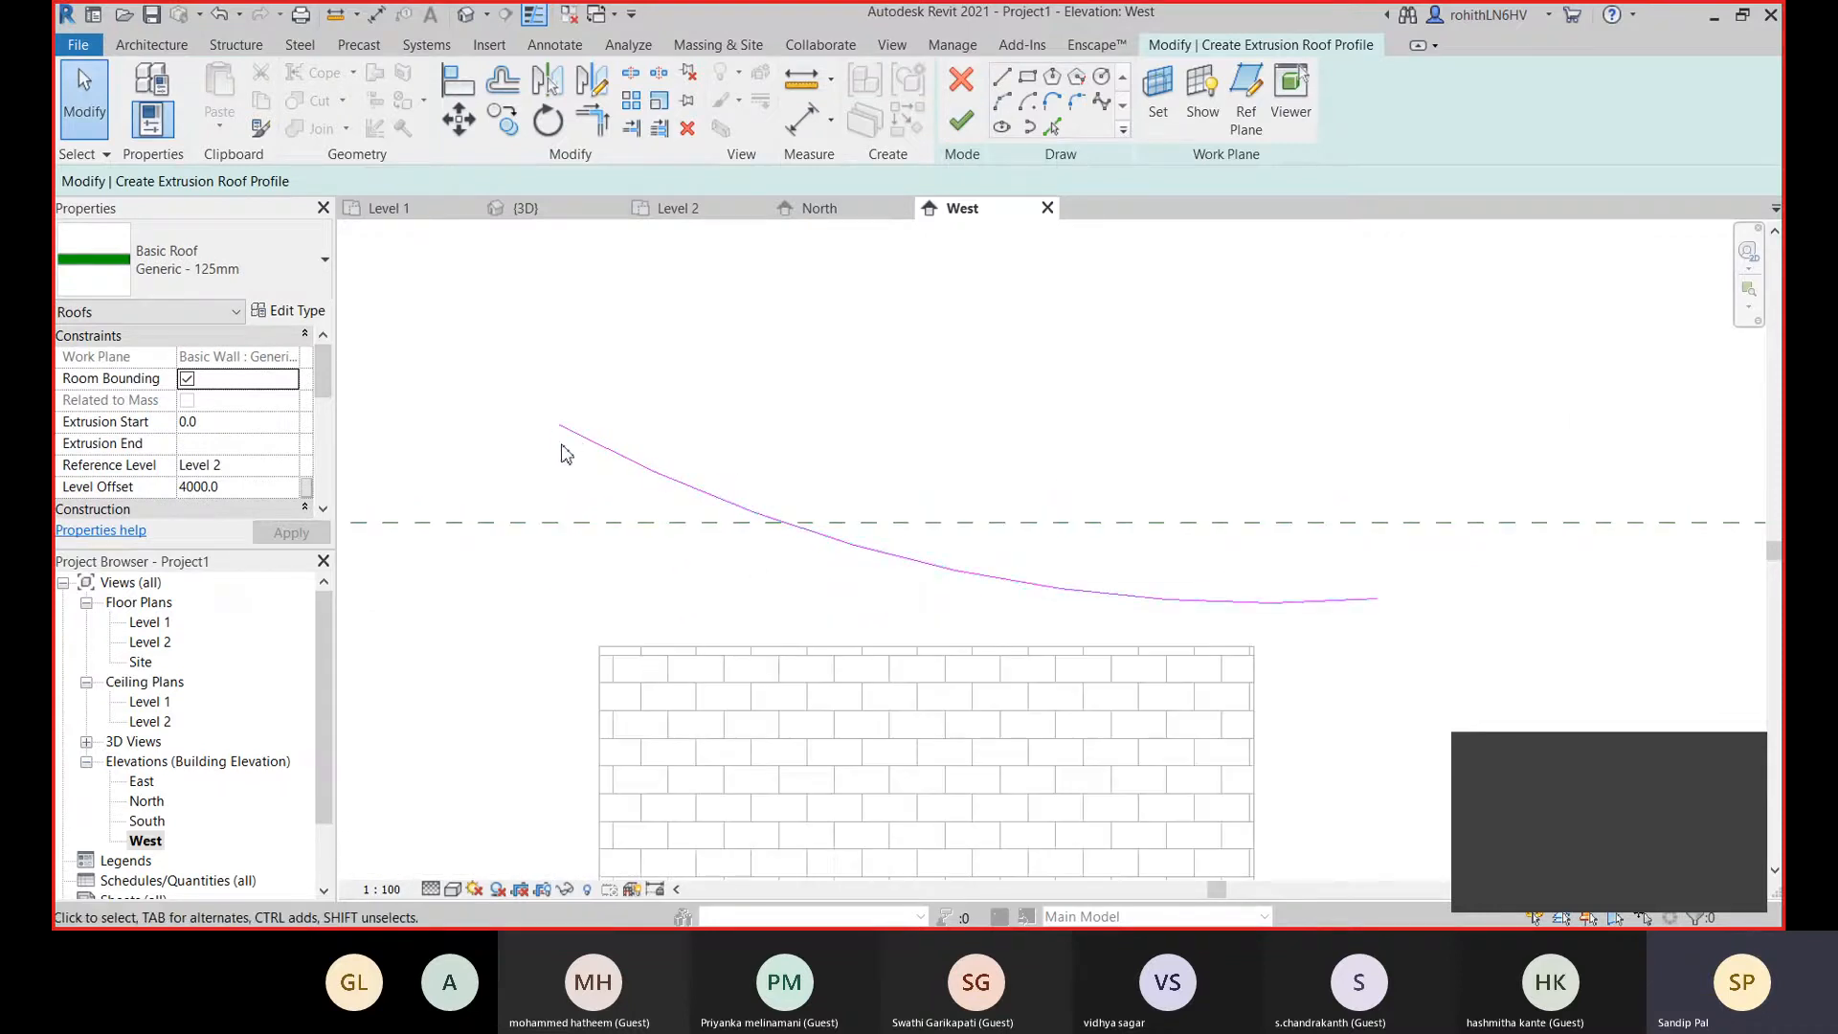